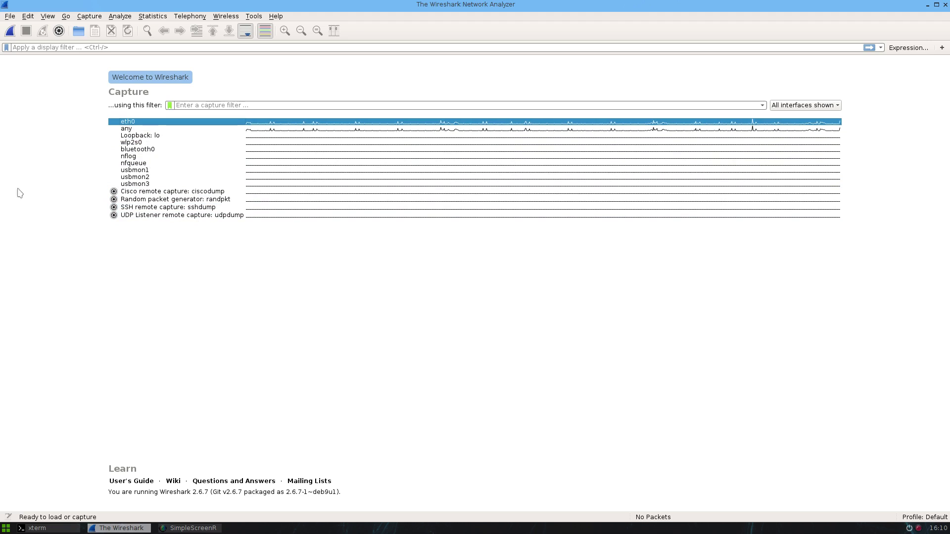
- Start a live packet capture on the eth0 interface
{"action": "left_click", "coordinate": [11, 35]}
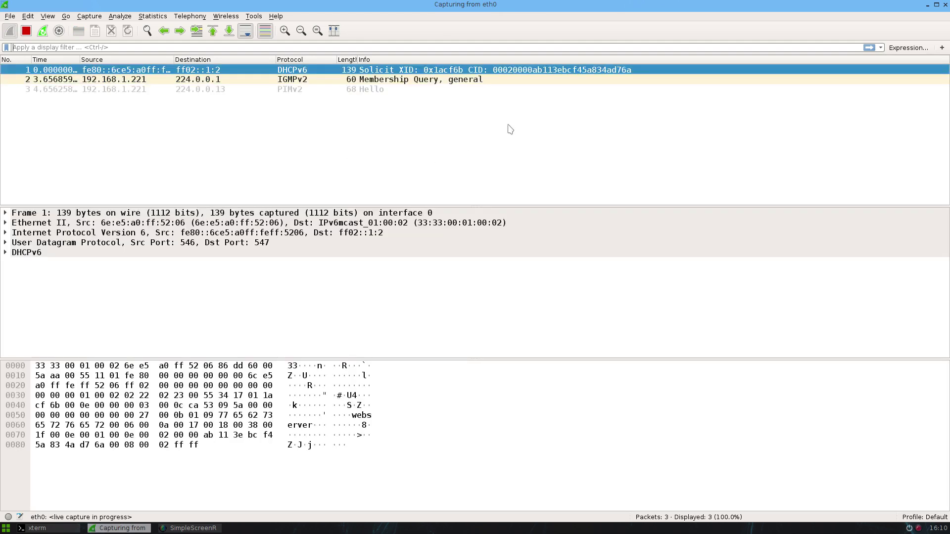
- Switch to the xterm terminal, change to /tmp/ and list its contents with ls -lh
{"action": "key", "text": "alt+Tab"}
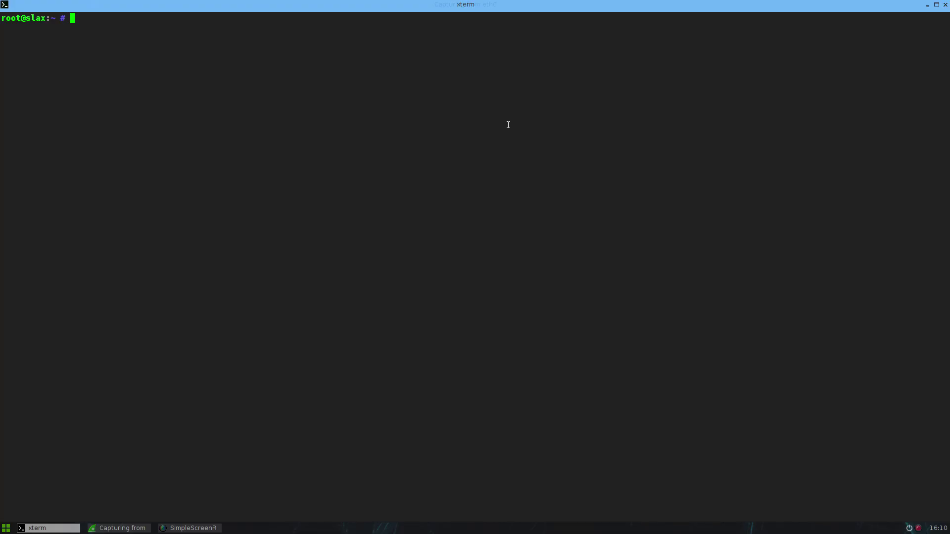
{"action": "type", "text": "cd /tmp/"}
{"action": "key", "text": "Return"}
{"action": "type", "text": "ls -lh"}
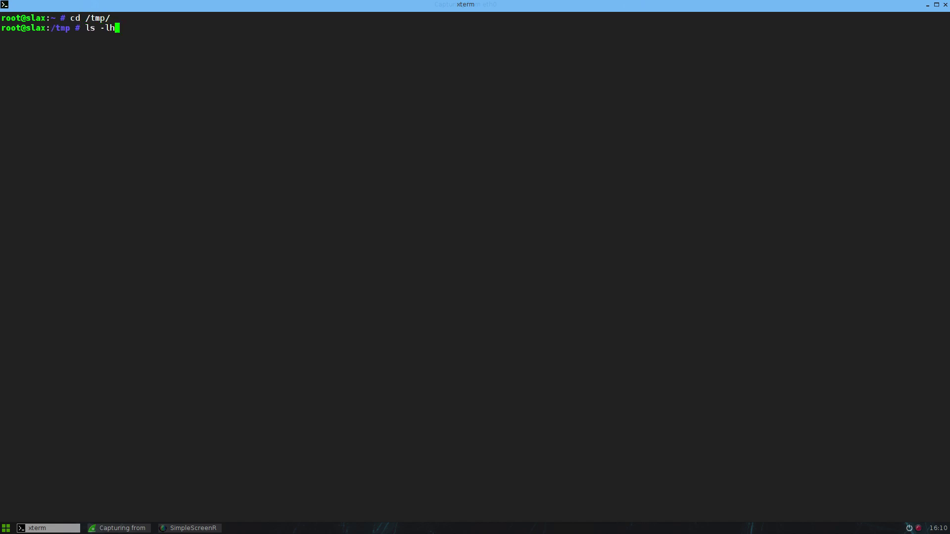
{"action": "key", "text": "Return"}
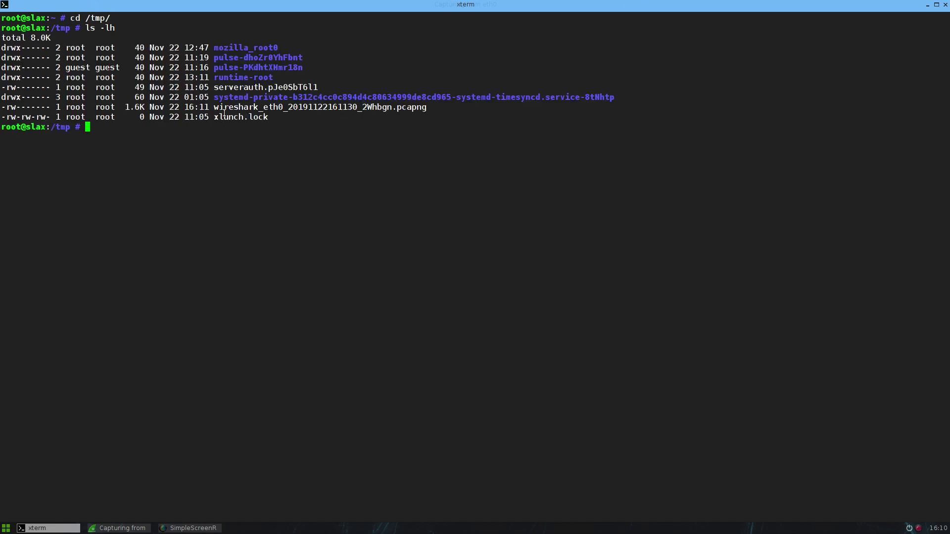
- Repeat the ls -lh listing of /tmp and compare the size of the wireshark_eth0 .pcapng file in both listings
{"action": "double_click", "coordinate": [225, 108]}
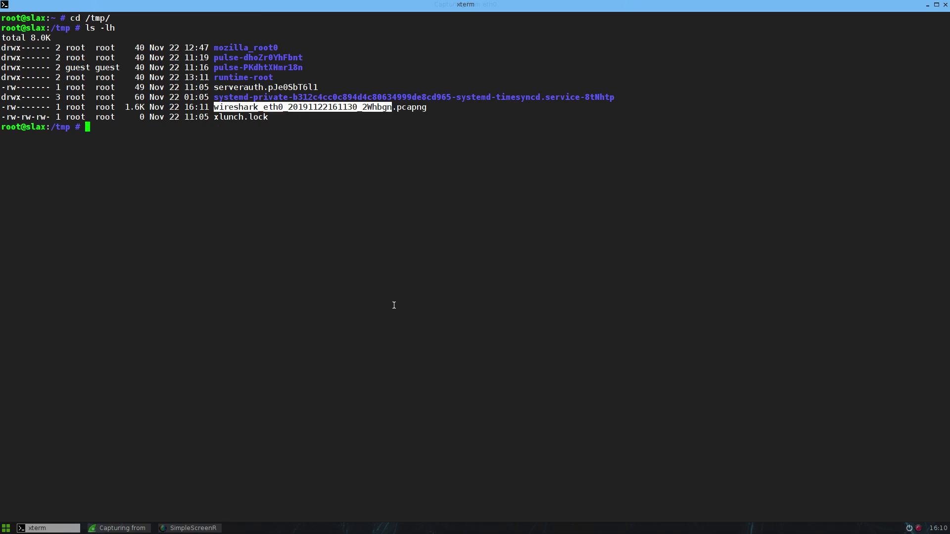
{"action": "left_click", "coordinate": [422, 321]}
{"action": "key", "text": "Up"}
{"action": "key", "text": "Return"}
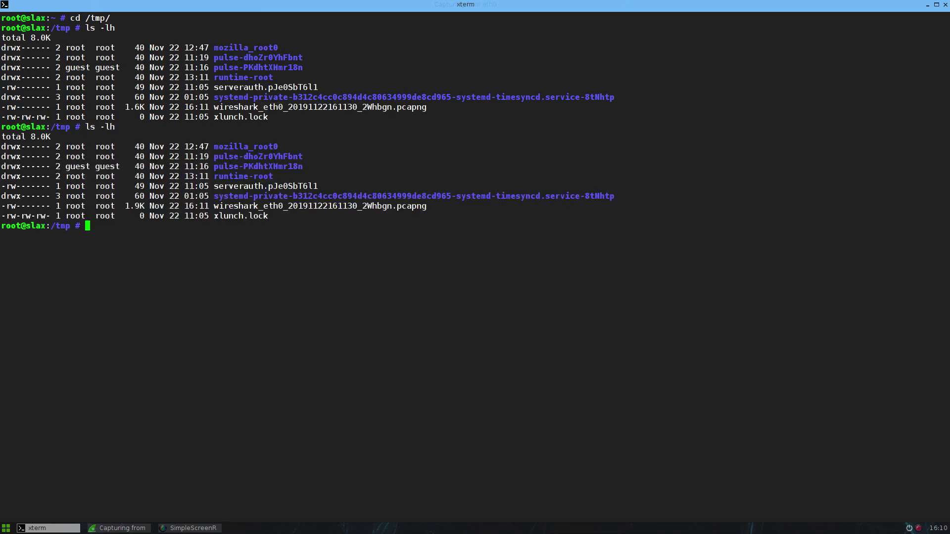
{"action": "left_click_drag", "start_coordinate": [125, 107], "coordinate": [144, 107]}
{"action": "left_click_drag", "start_coordinate": [125, 206], "coordinate": [143, 205]}
{"action": "left_click", "coordinate": [197, 245]}
- Look at the running capture, then run ps aux | grep dumpcap in xterm to examine the dumpcap process
{"action": "key", "text": "alt+Tab"}
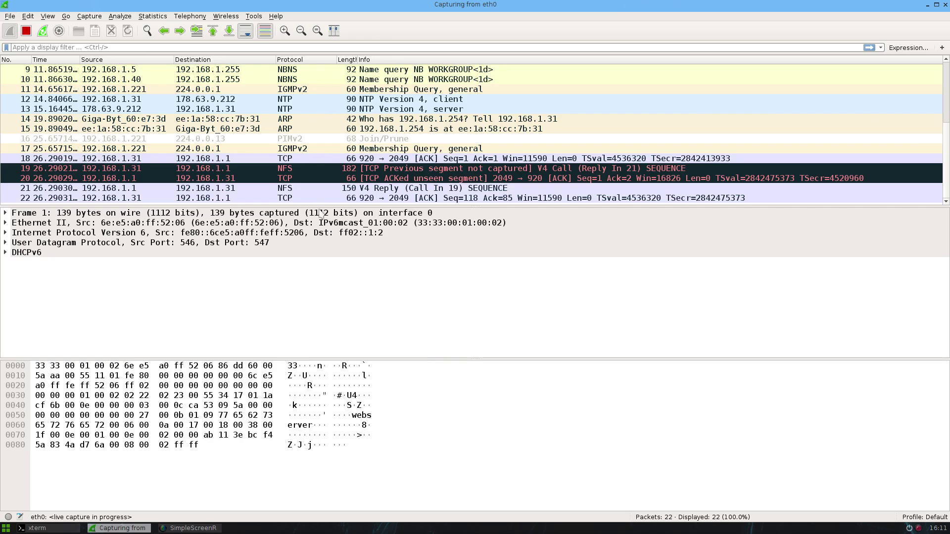
{"action": "key", "text": "alt+Tab"}
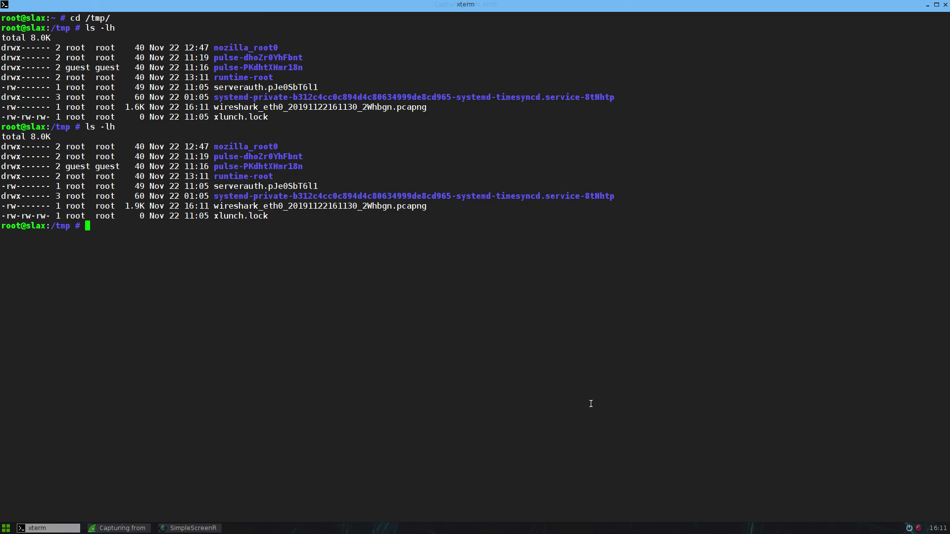
{"action": "type", "text": "ps aux | grep dumpcap"}
{"action": "key", "text": "Return"}
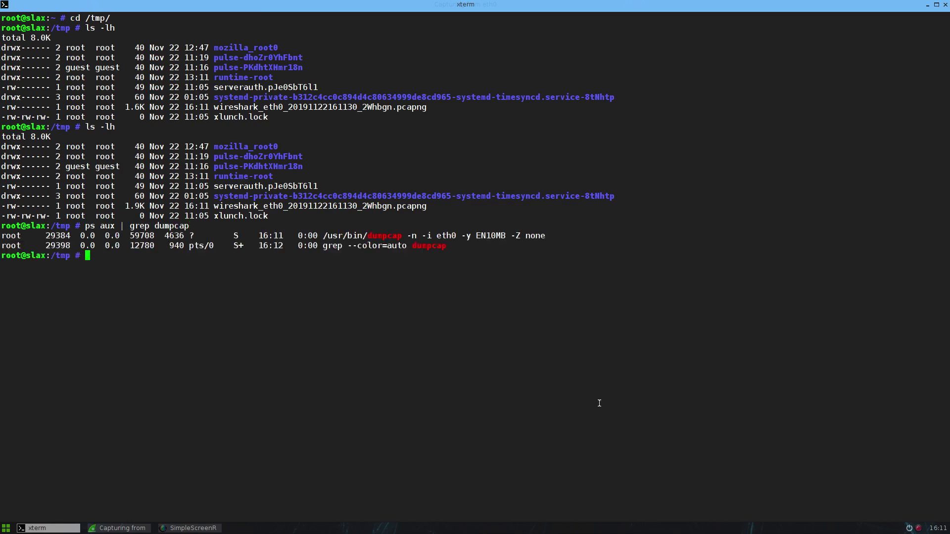
{"action": "double_click", "coordinate": [382, 236]}
{"action": "double_click", "coordinate": [240, 207]}
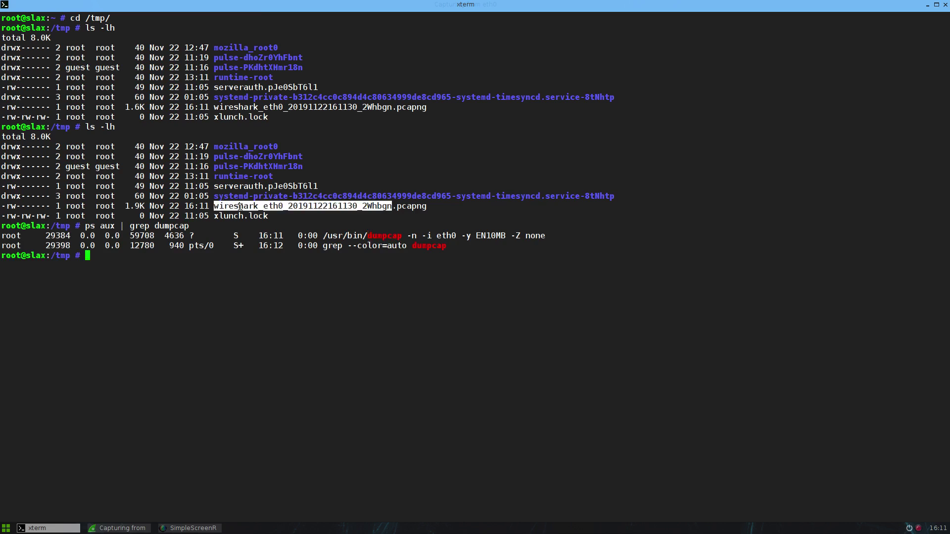
{"action": "left_click", "coordinate": [384, 237]}
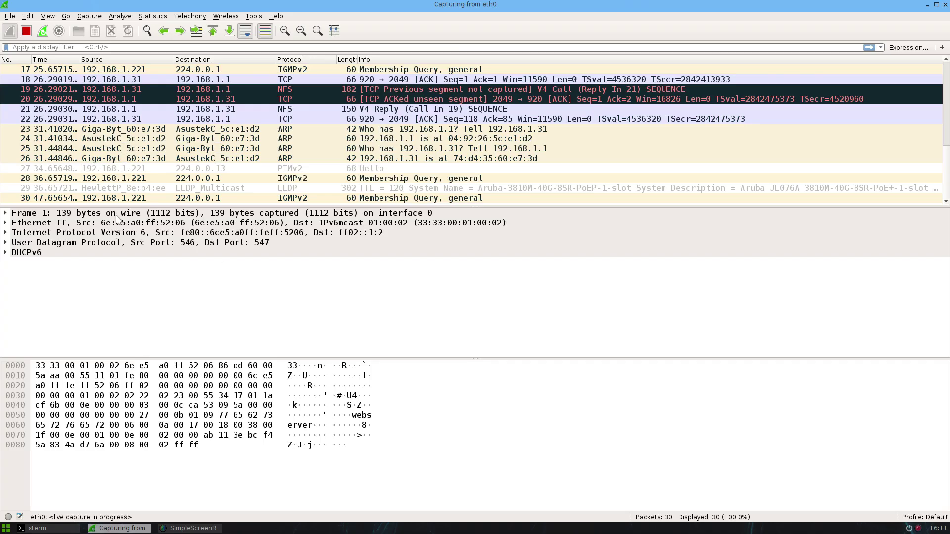
- Stop the eth0 capture and rerun ps aux | grep dumpcap in xterm
{"action": "key", "text": "alt+Tab"}
{"action": "key", "text": "Up"}
{"action": "key", "text": "Return"}
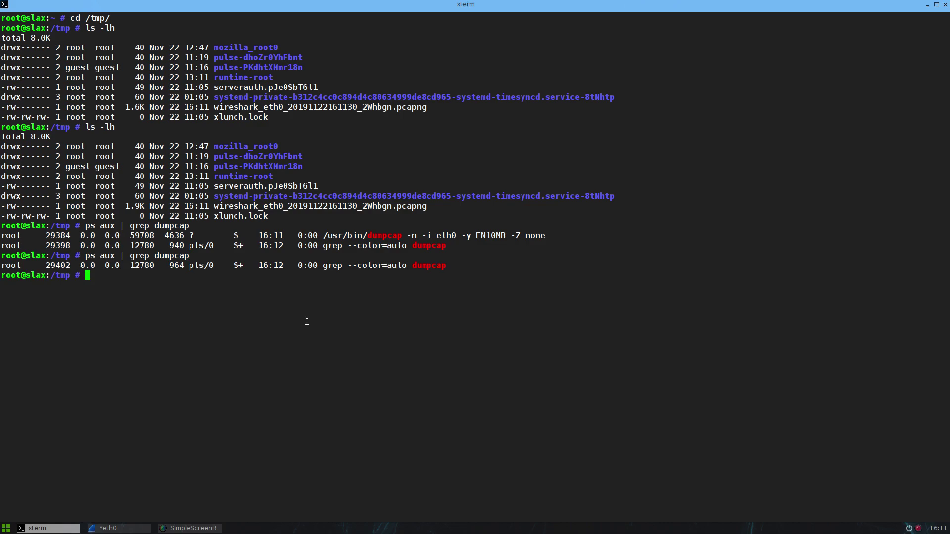
- Return to Wireshark, look through the captured packets and view packets 2, 3 and 1
{"action": "key", "text": "alt+Tab"}
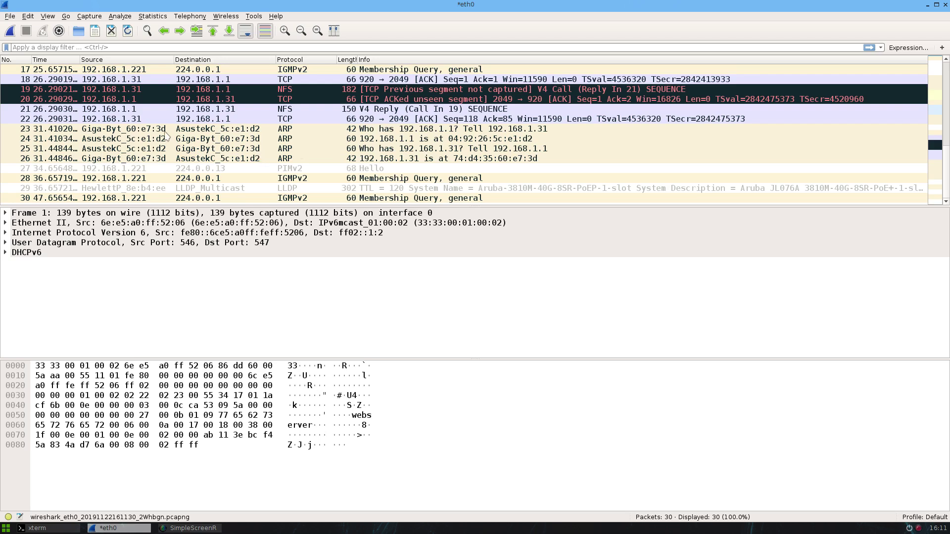
{"action": "scroll", "coordinate": [165, 131], "scroll_direction": "up", "scroll_amount": 6}
{"action": "scroll", "coordinate": [165, 132], "scroll_direction": "down", "scroll_amount": 6}
{"action": "scroll", "coordinate": [164, 131], "scroll_direction": "up", "scroll_amount": 6}
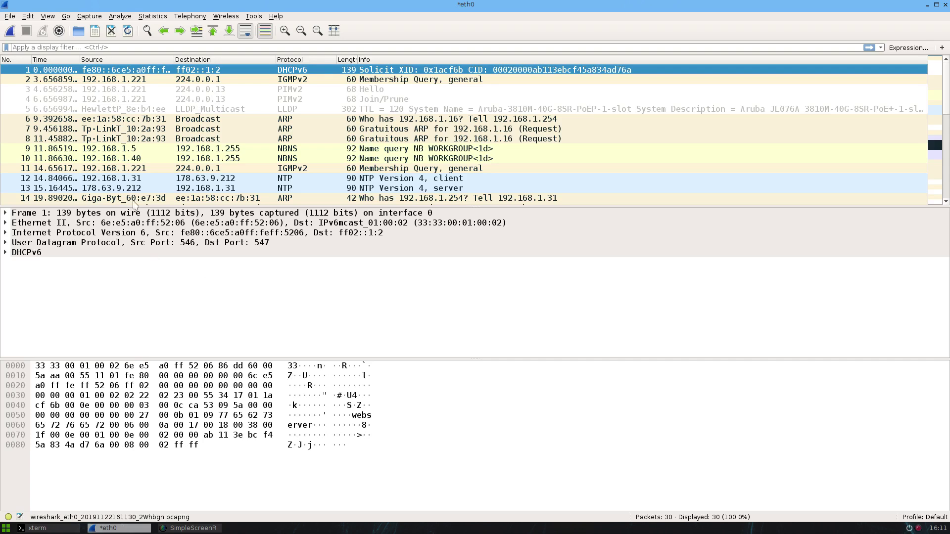
{"action": "left_click", "coordinate": [22, 80]}
{"action": "left_click", "coordinate": [18, 90]}
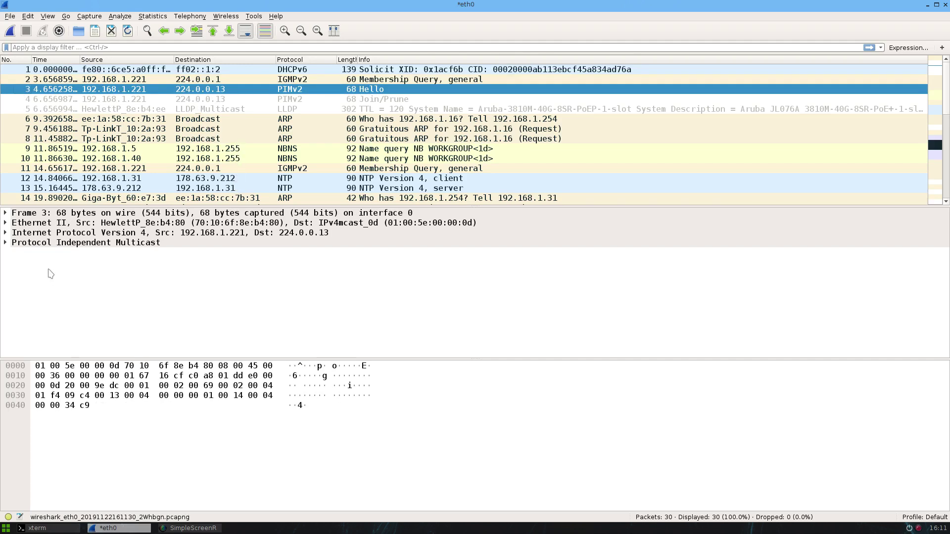
{"action": "left_click", "coordinate": [53, 72]}
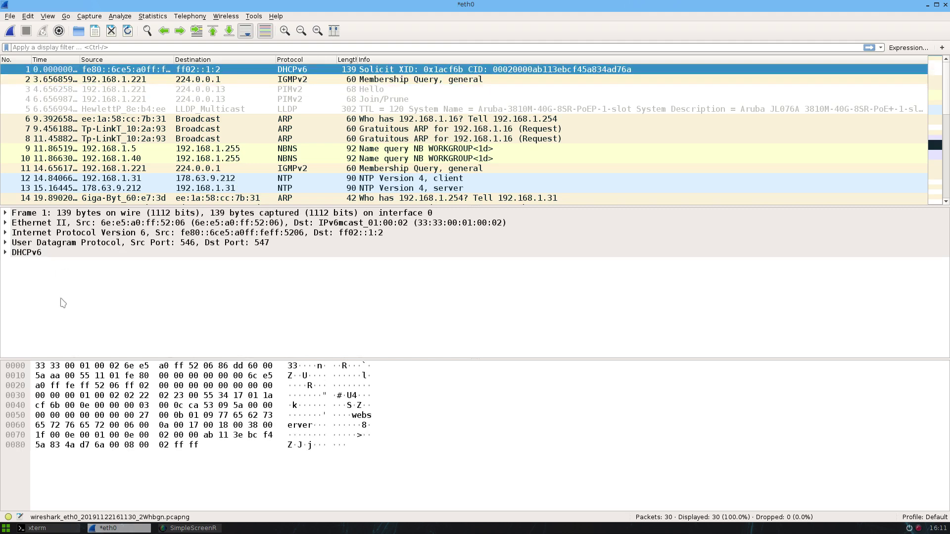
- Expand packet 1's Frame section and examine its arrival time and time delta from the previous captured frame
{"action": "left_click", "coordinate": [5, 213]}
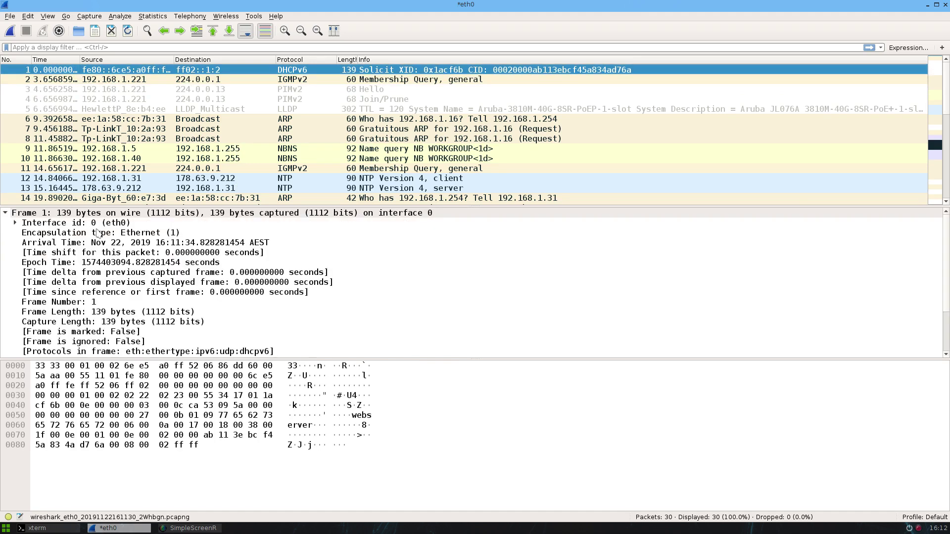
{"action": "left_click", "coordinate": [55, 244]}
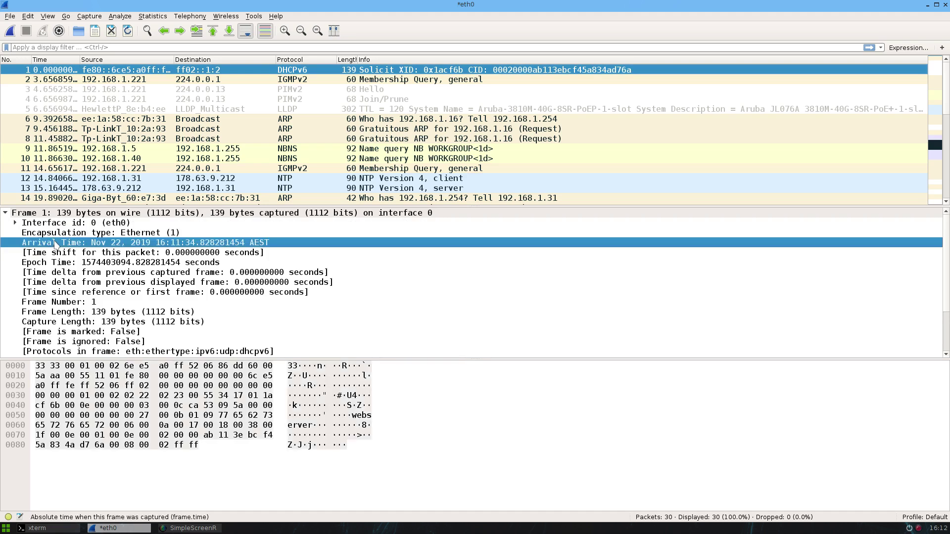
{"action": "left_click", "coordinate": [104, 276]}
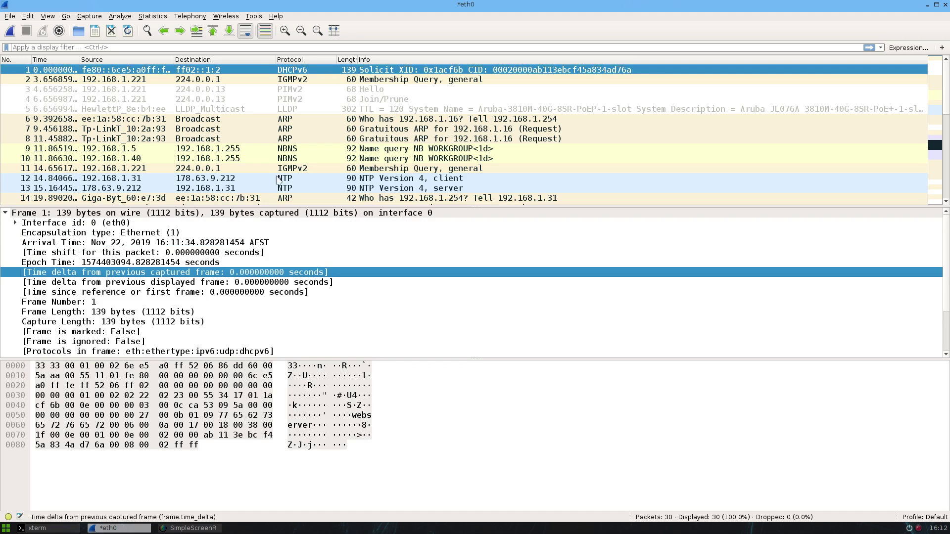
- Examine packet 7's time deltas from the previous captured and displayed frames, and collapse its Frame section
{"action": "left_click", "coordinate": [248, 132]}
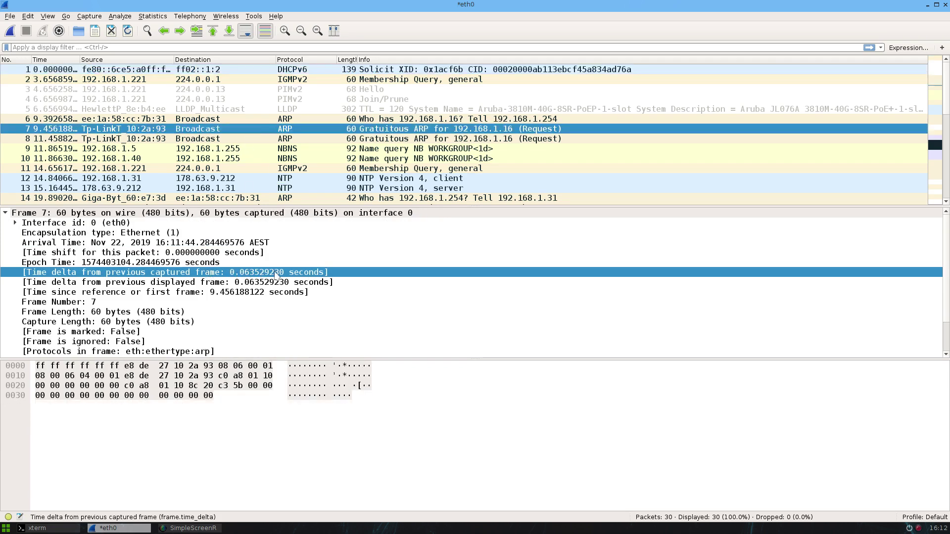
{"action": "left_click", "coordinate": [181, 285]}
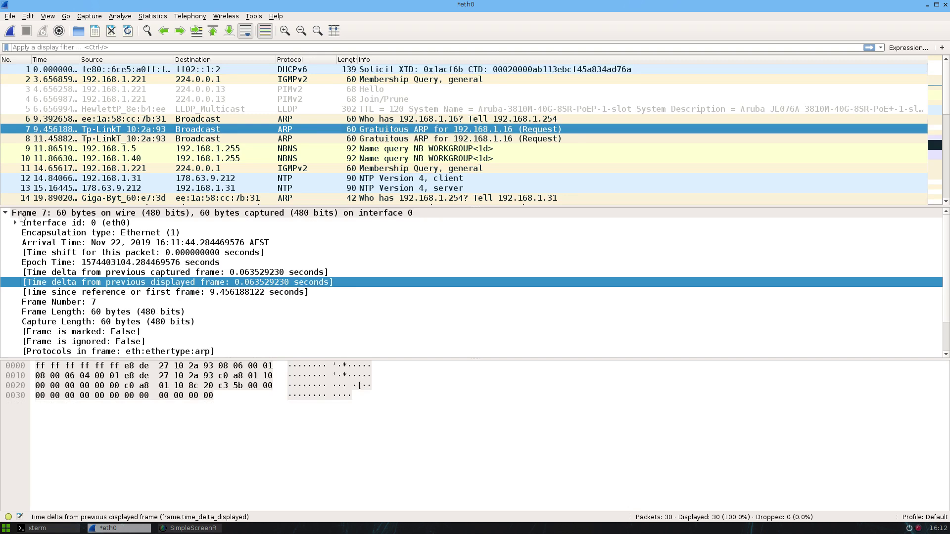
{"action": "left_click", "coordinate": [6, 213]}
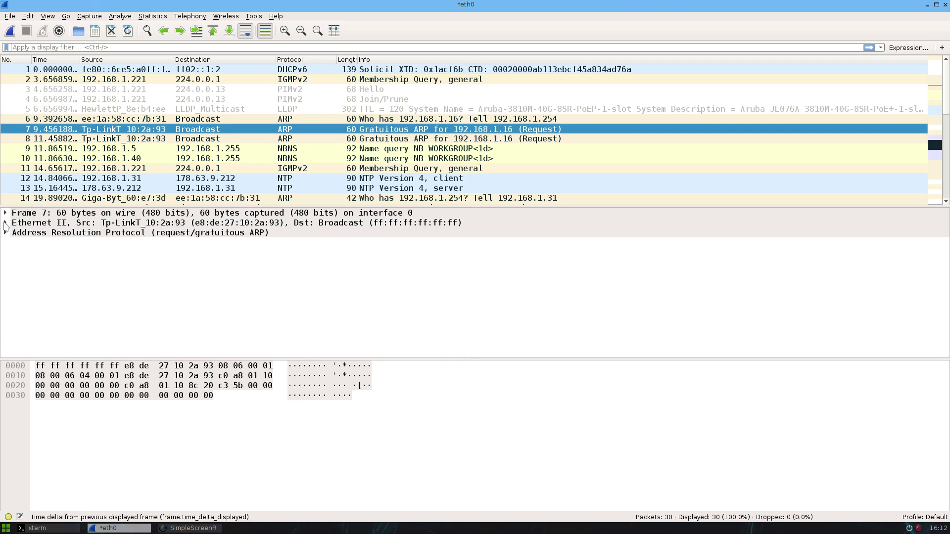
- Expand packet 7's Ethernet II header with its Destination and Source entries, and examine both addresses and the Type field
{"action": "left_click", "coordinate": [28, 223]}
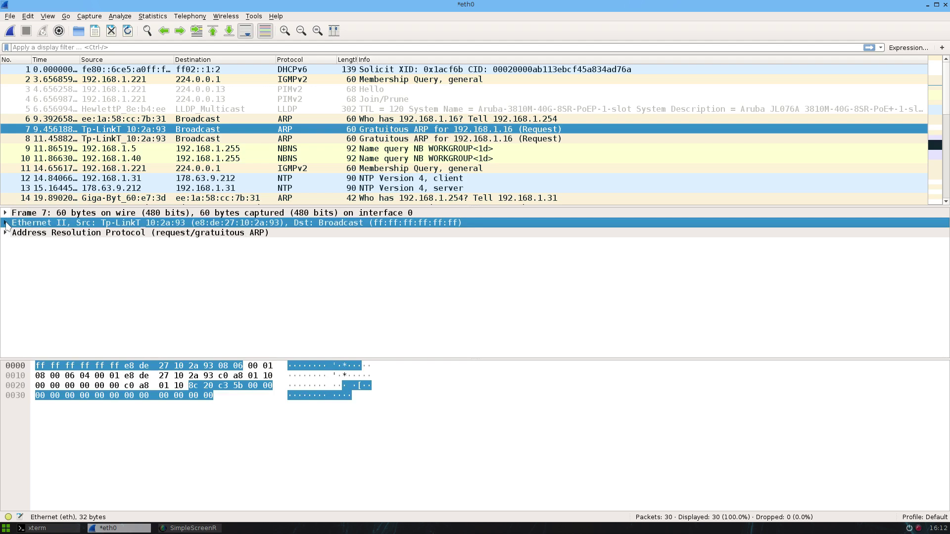
{"action": "left_click", "coordinate": [6, 224]}
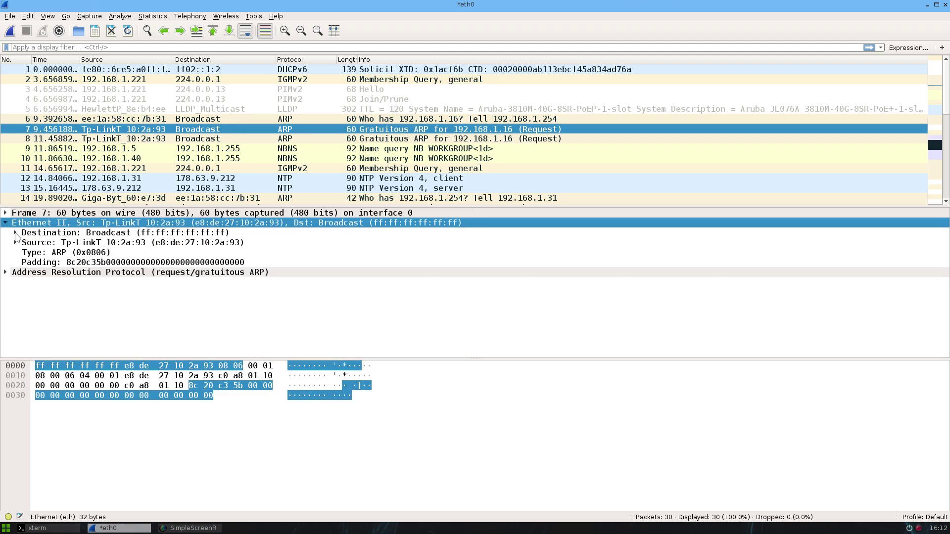
{"action": "left_click", "coordinate": [15, 234]}
{"action": "left_click", "coordinate": [190, 245]}
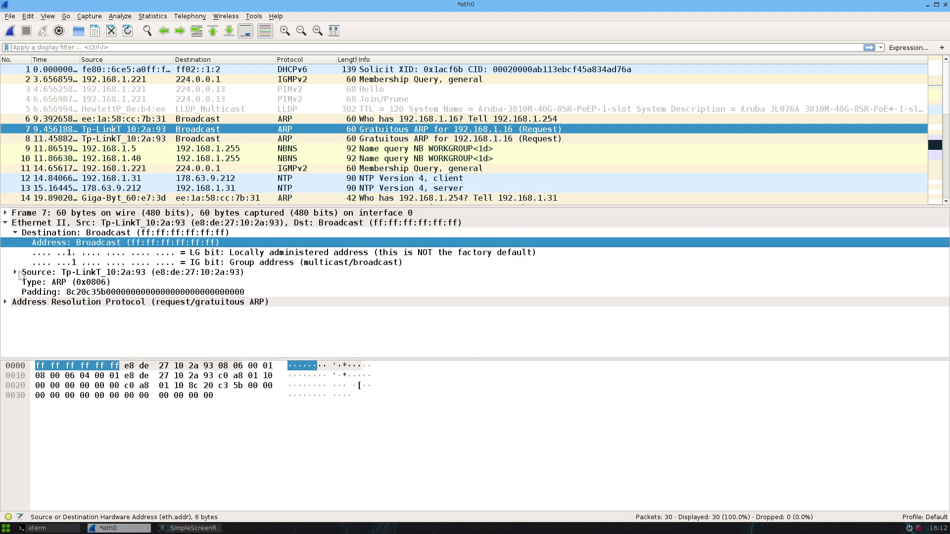
{"action": "left_click", "coordinate": [79, 275]}
{"action": "left_click", "coordinate": [13, 273]}
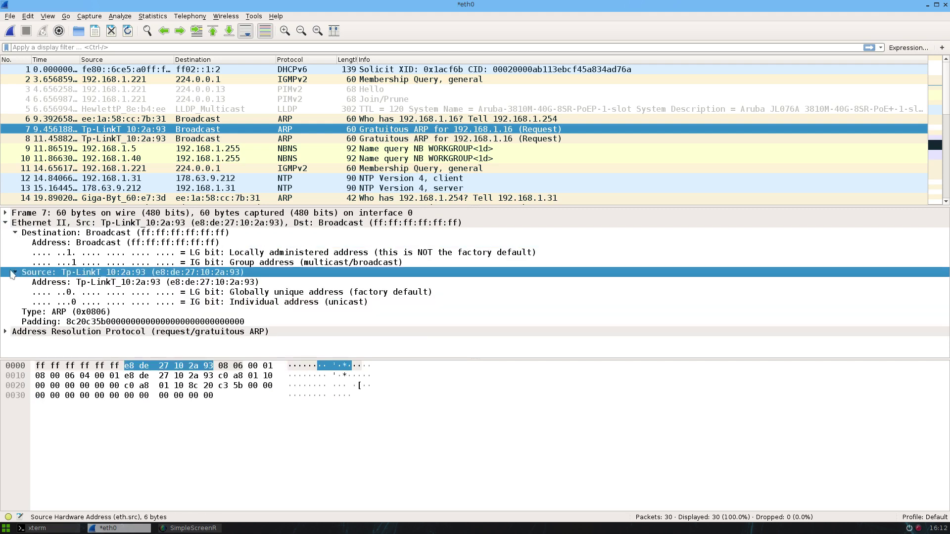
{"action": "left_click", "coordinate": [119, 283]}
{"action": "left_click", "coordinate": [98, 246]}
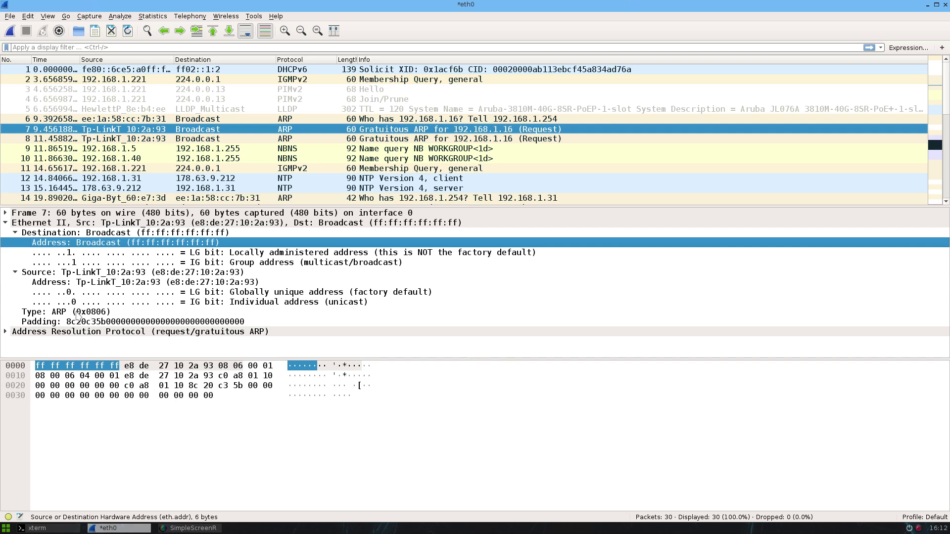
{"action": "left_click", "coordinate": [60, 314]}
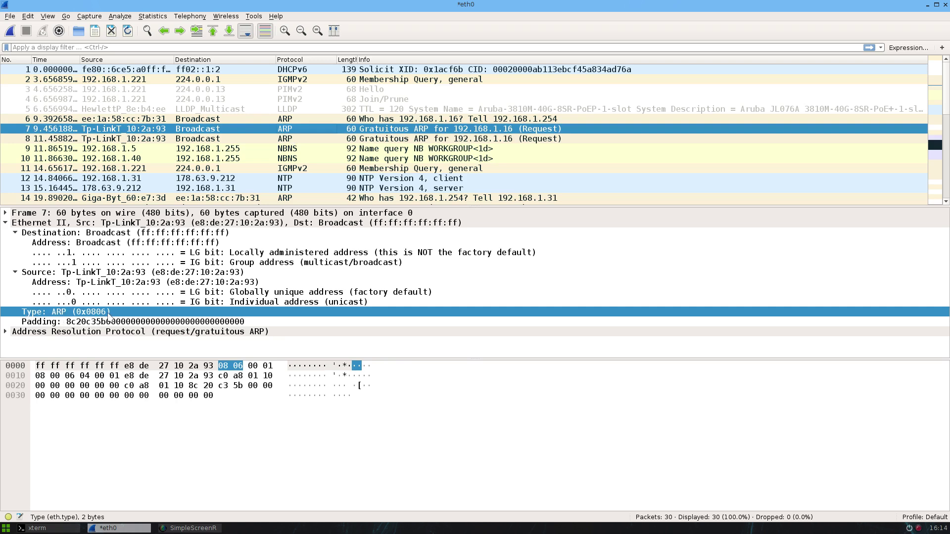
- Collapse the Ethernet II header and examine the sender MAC address in packet 7's Address Resolution Protocol section
{"action": "left_click", "coordinate": [6, 223]}
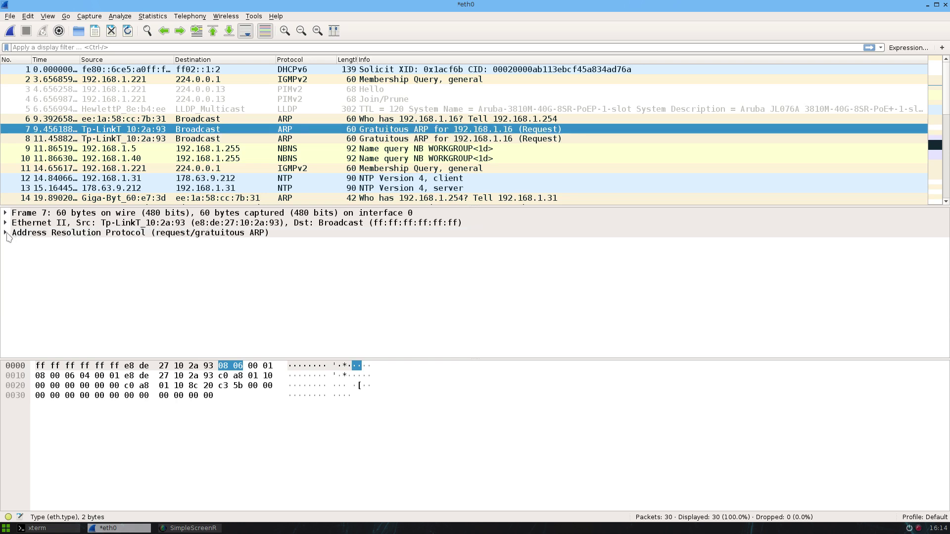
{"action": "left_click", "coordinate": [5, 233]}
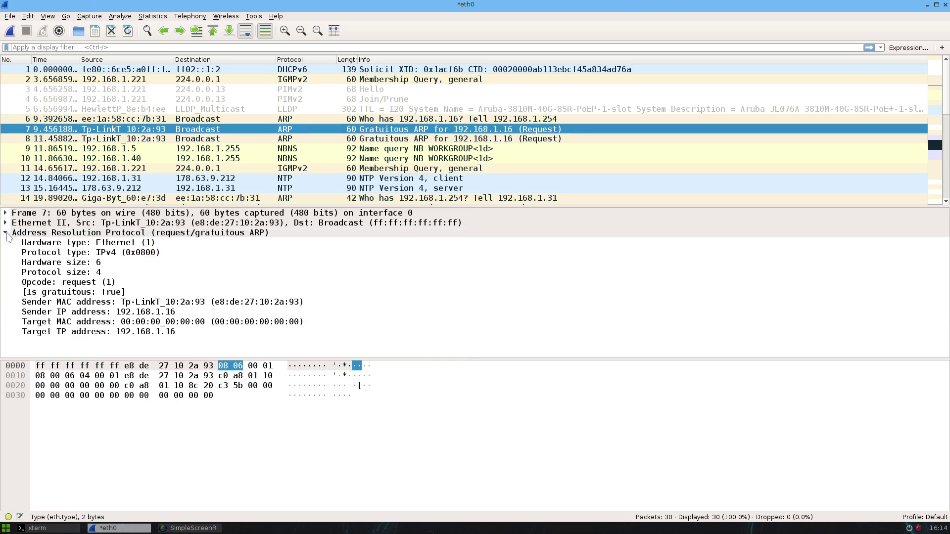
{"action": "left_click", "coordinate": [70, 304]}
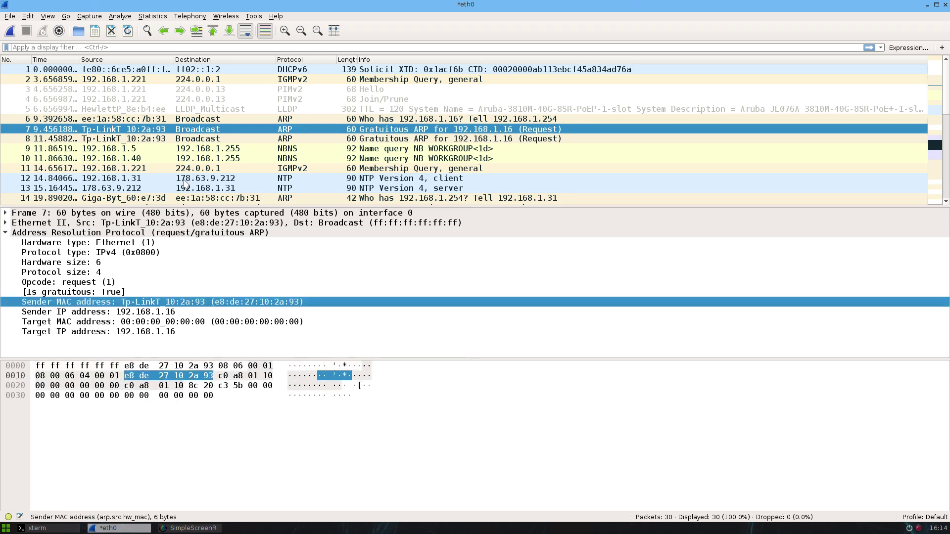
- Examine the arrival time and time delta fields in the Frame section of NTP client packet 12, and collapse the section
{"action": "left_click", "coordinate": [182, 180]}
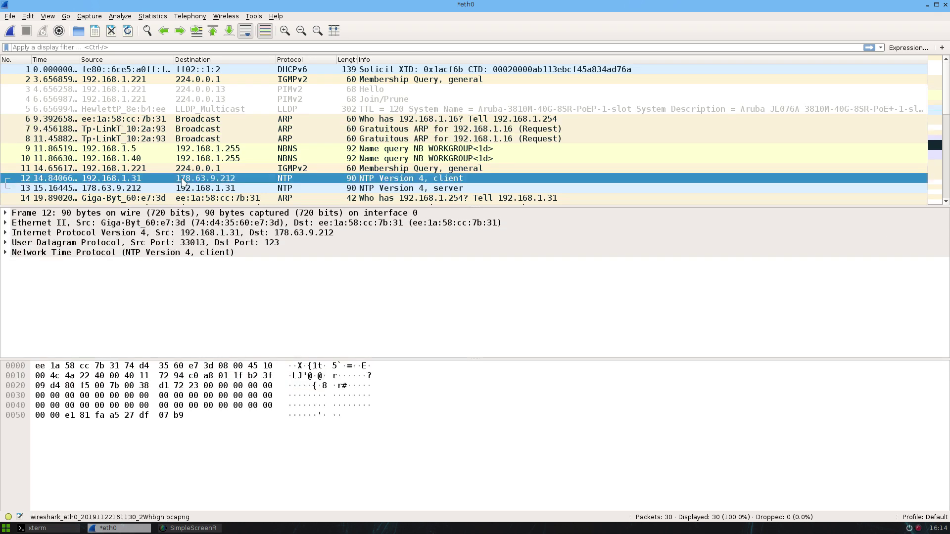
{"action": "left_click", "coordinate": [5, 213]}
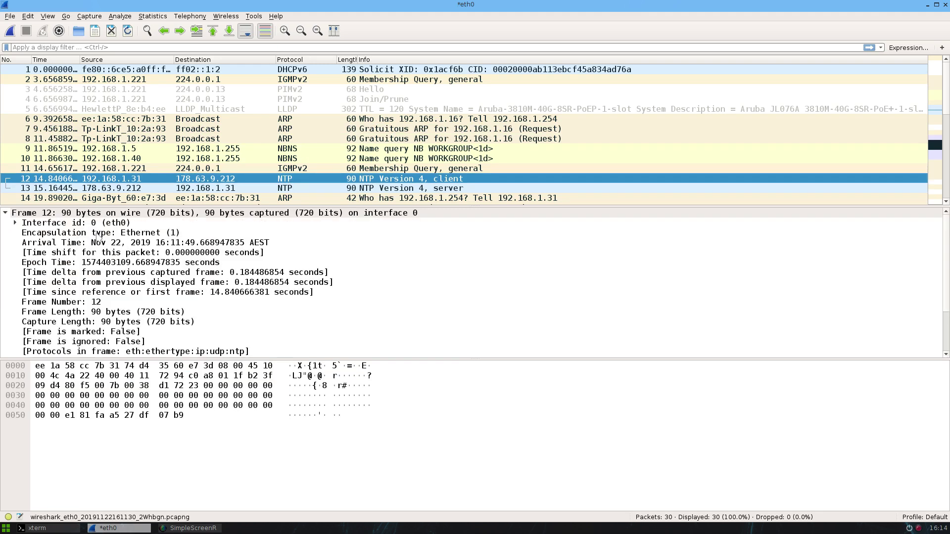
{"action": "left_click", "coordinate": [102, 243]}
{"action": "left_click", "coordinate": [100, 272]}
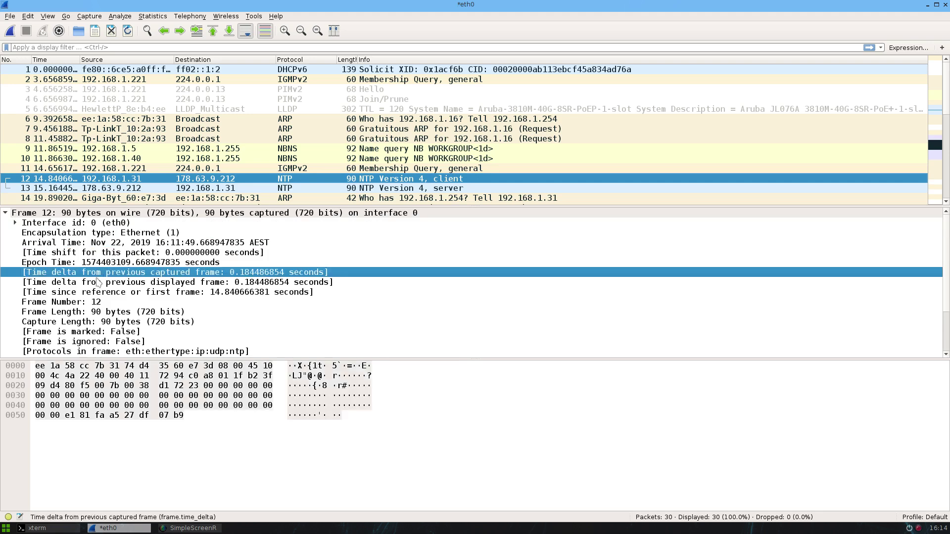
{"action": "left_click", "coordinate": [99, 282]}
{"action": "left_click", "coordinate": [5, 213]}
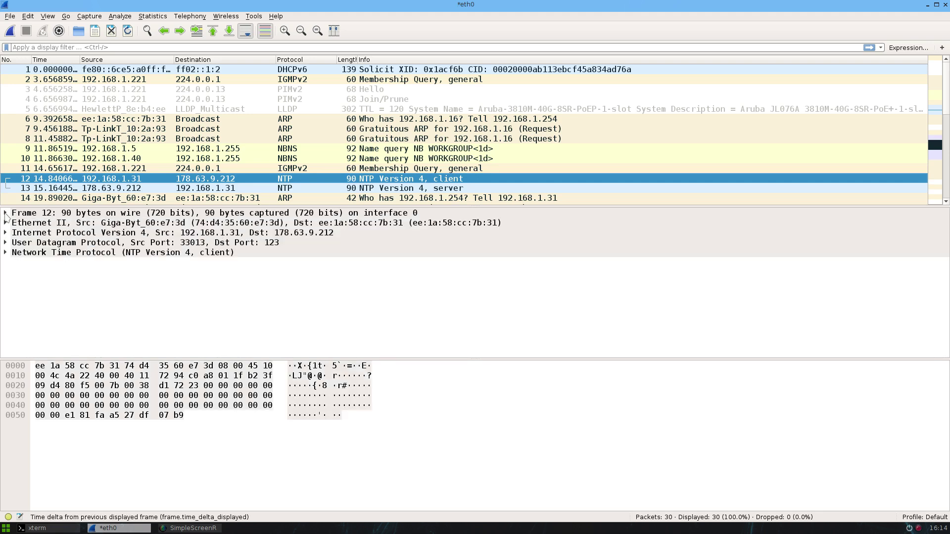
- Expand packet 12's Ethernet II header, examine its Destination, Source and Type fields, and collapse the header
{"action": "left_click", "coordinate": [5, 222]}
{"action": "left_click", "coordinate": [125, 234]}
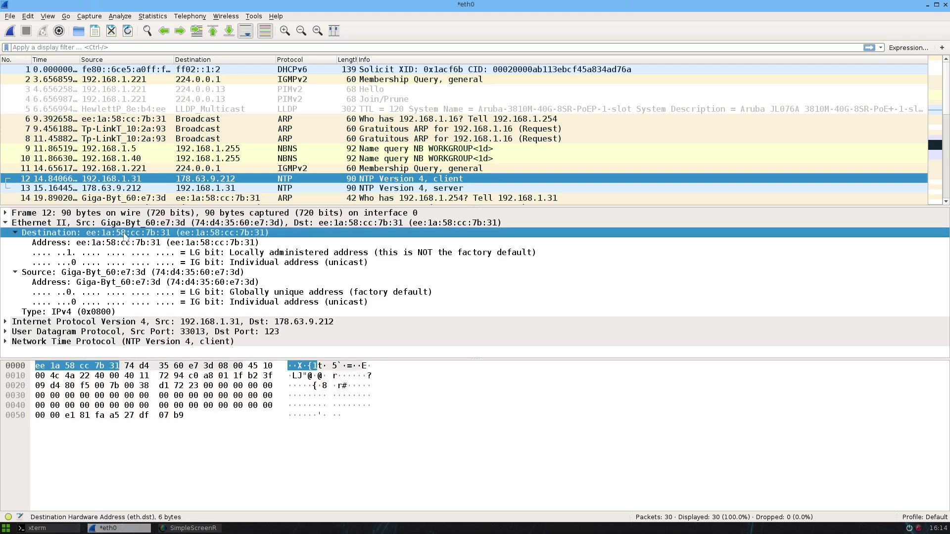
{"action": "left_click", "coordinate": [95, 275]}
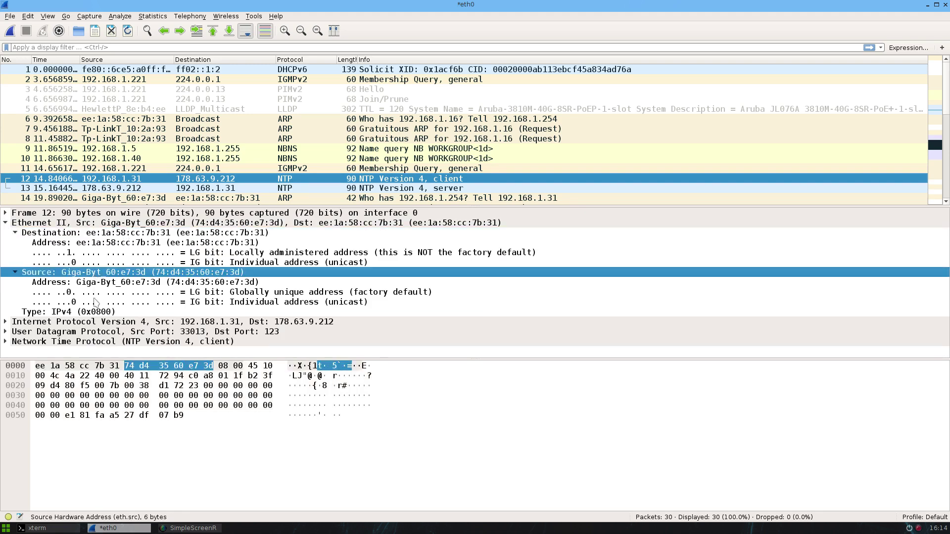
{"action": "left_click", "coordinate": [60, 313]}
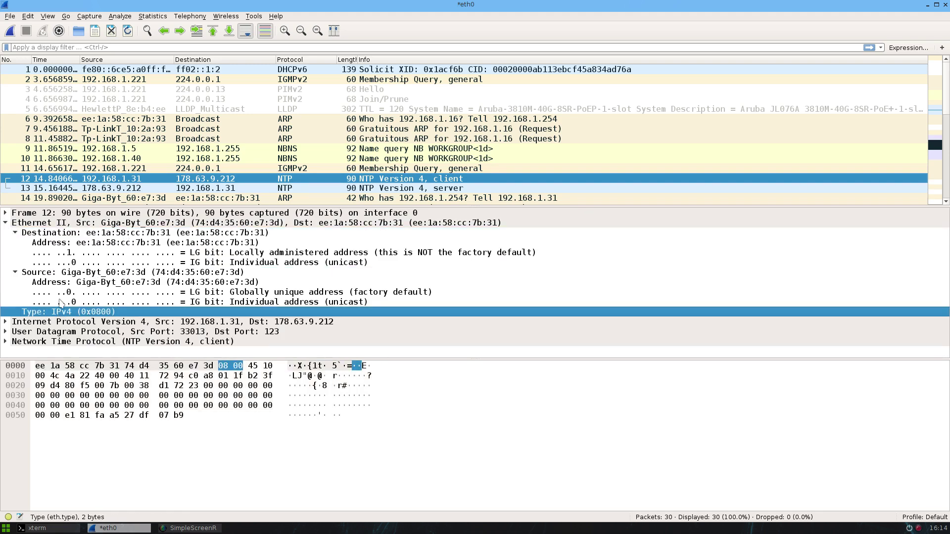
{"action": "left_click", "coordinate": [6, 224]}
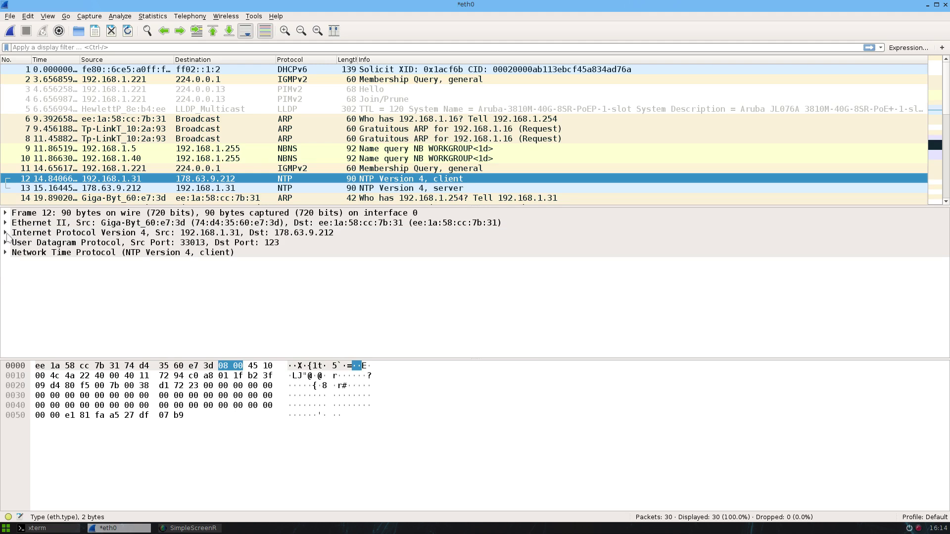
- Expand packet 12's Internet Protocol Version 4 header and examine its Source and Destination addresses
{"action": "left_click", "coordinate": [17, 233]}
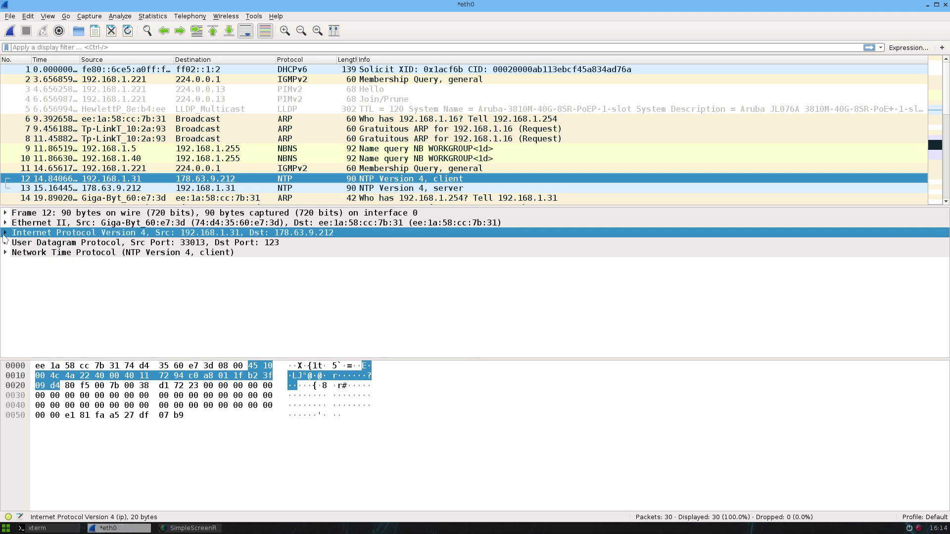
{"action": "left_click", "coordinate": [5, 233]}
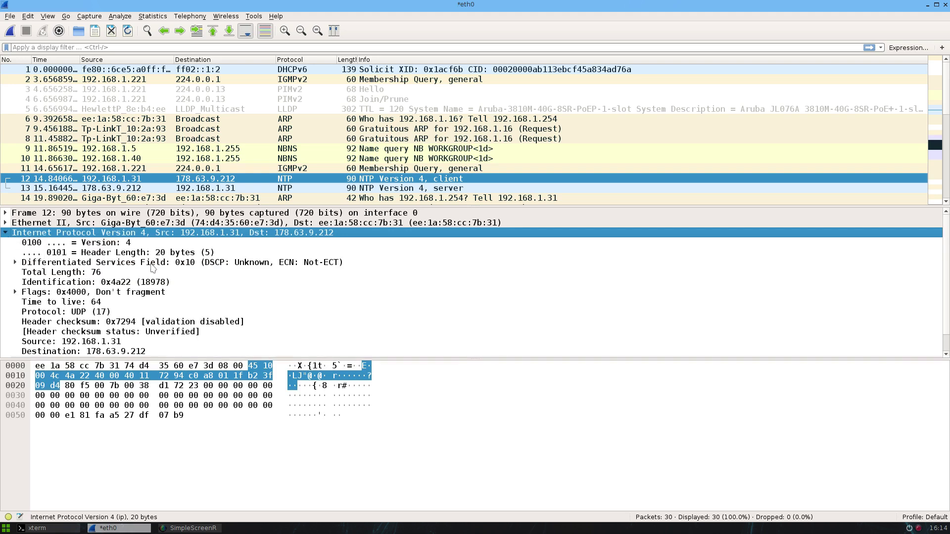
{"action": "scroll", "coordinate": [161, 286], "scroll_direction": "down", "scroll_amount": 1}
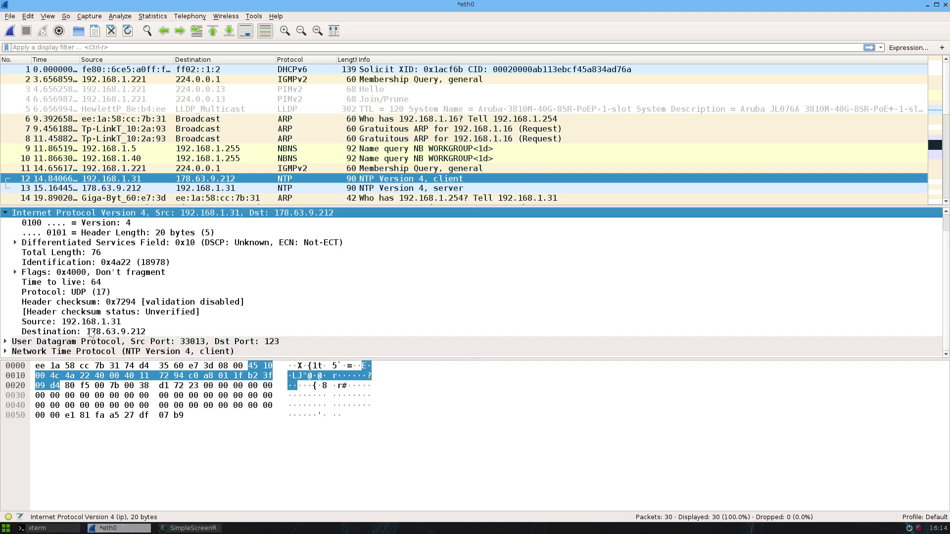
{"action": "left_click", "coordinate": [85, 322]}
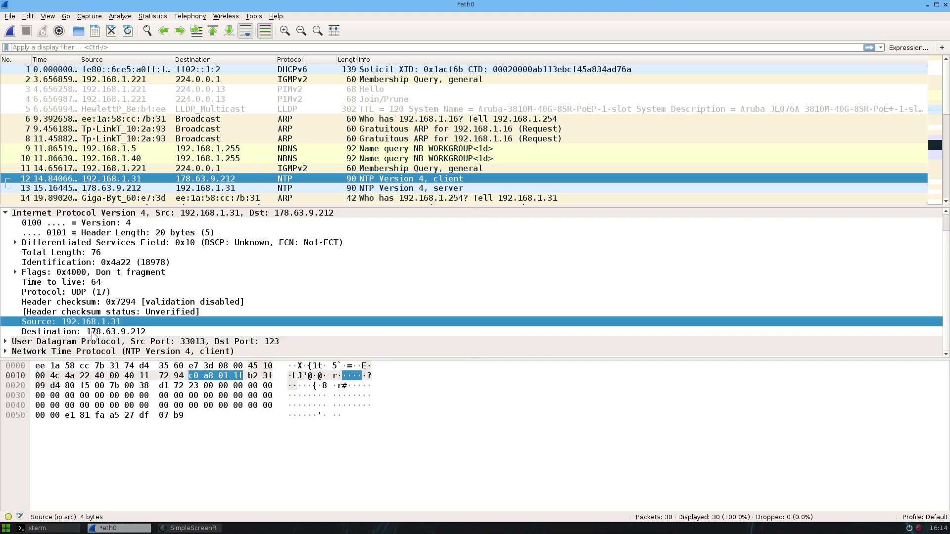
{"action": "left_click", "coordinate": [93, 332]}
- Examine the Don't fragment bit under the IPv4 Flags of packet 12, and collapse both the Flags and the IPv4 header
{"action": "left_click", "coordinate": [15, 272]}
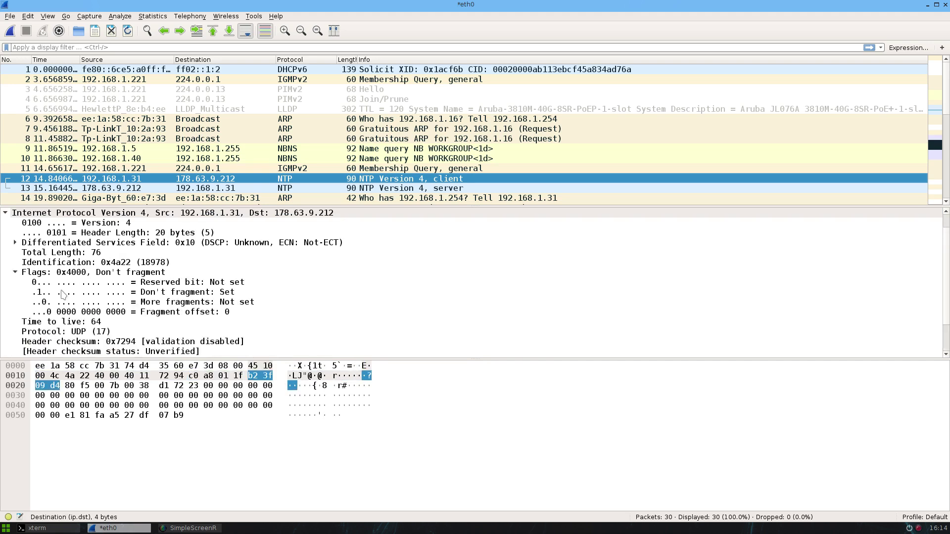
{"action": "left_click", "coordinate": [124, 291]}
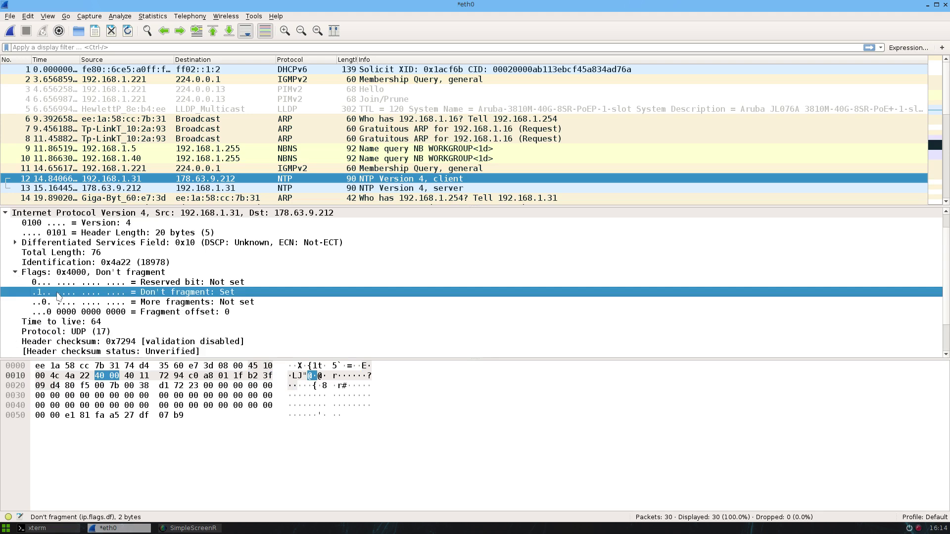
{"action": "left_click", "coordinate": [15, 272]}
{"action": "left_click", "coordinate": [5, 214]}
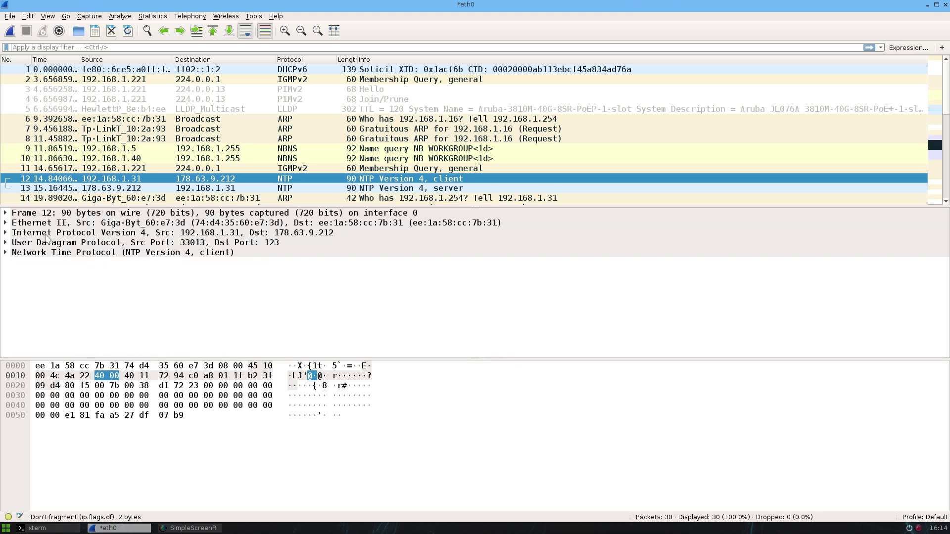
- Reopen packet 12's IPv4 header to examine the Protocol field that identifies the User Datagram Protocol layer, and collapse the header
{"action": "left_click", "coordinate": [52, 237]}
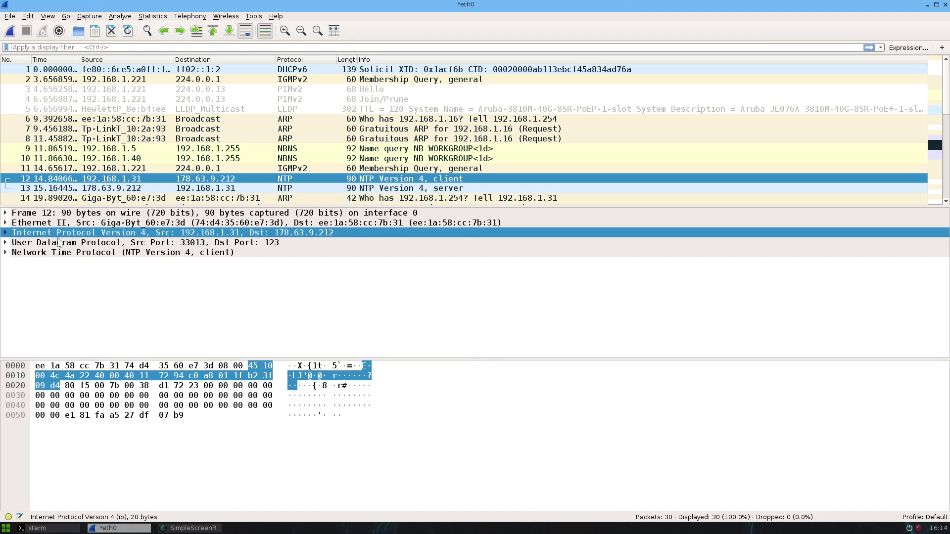
{"action": "left_click", "coordinate": [5, 232]}
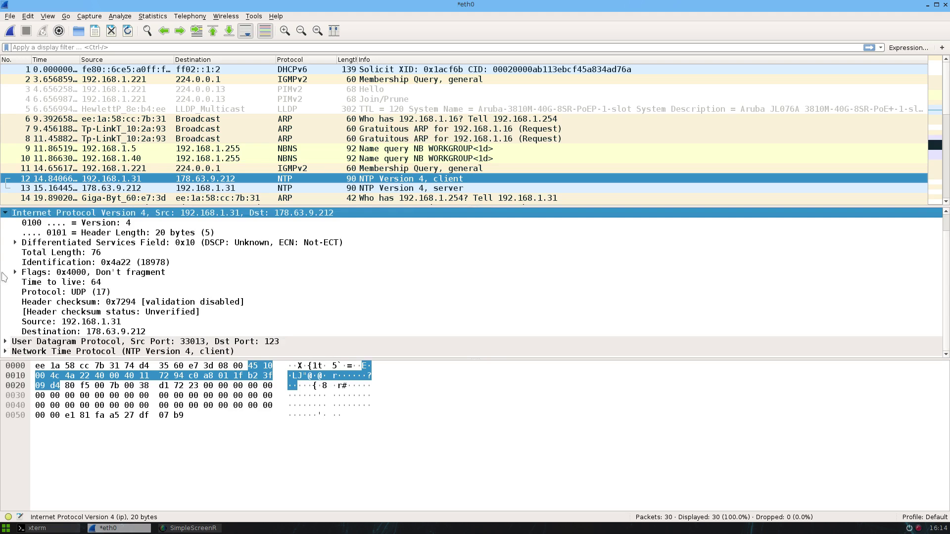
{"action": "left_click", "coordinate": [5, 213]}
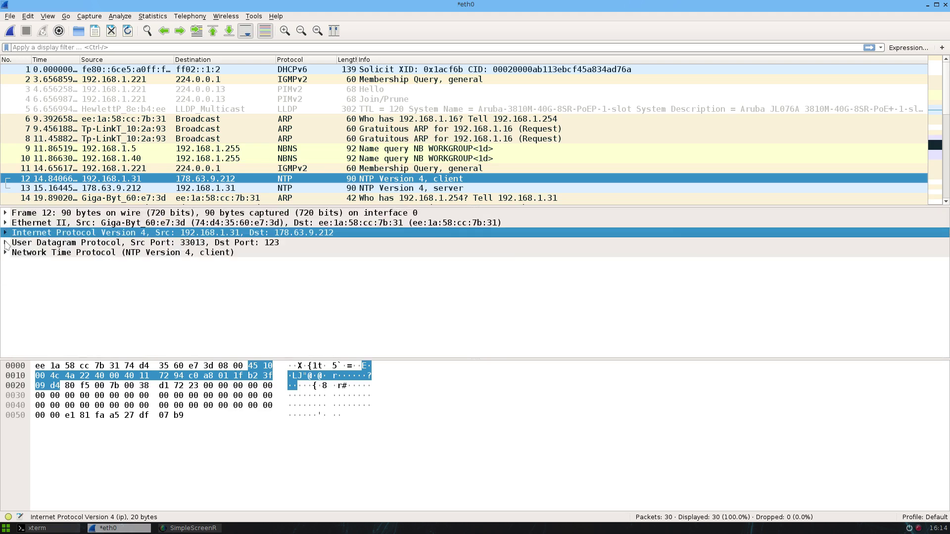
{"action": "left_click", "coordinate": [27, 244]}
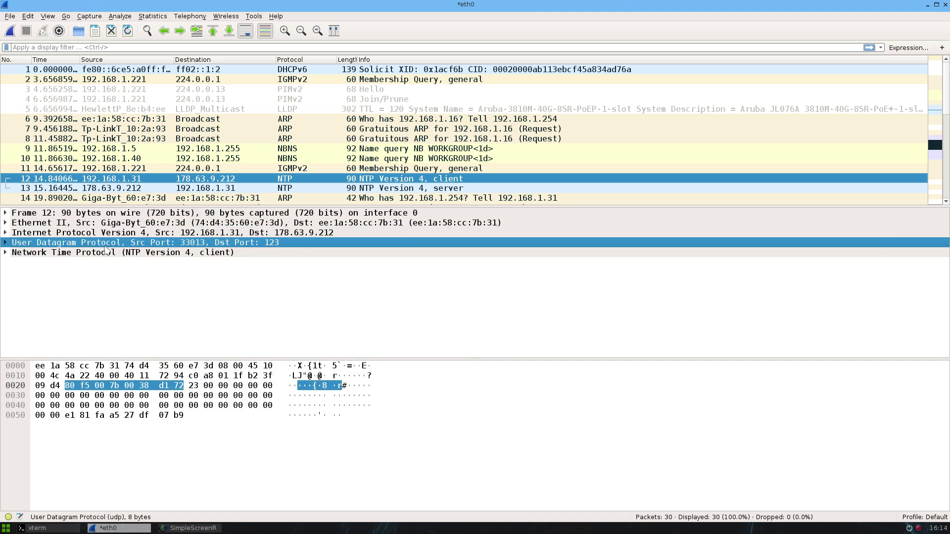
{"action": "left_click", "coordinate": [6, 234]}
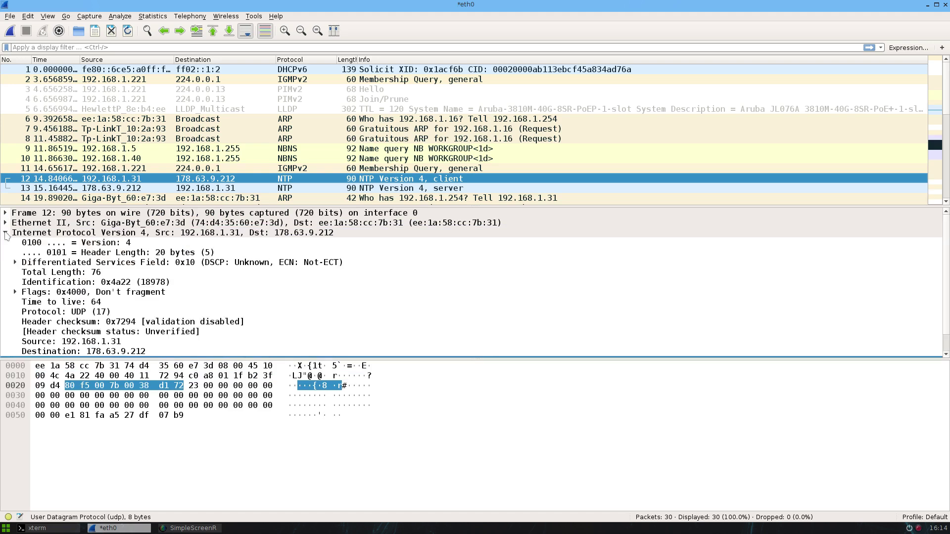
{"action": "left_click", "coordinate": [93, 314]}
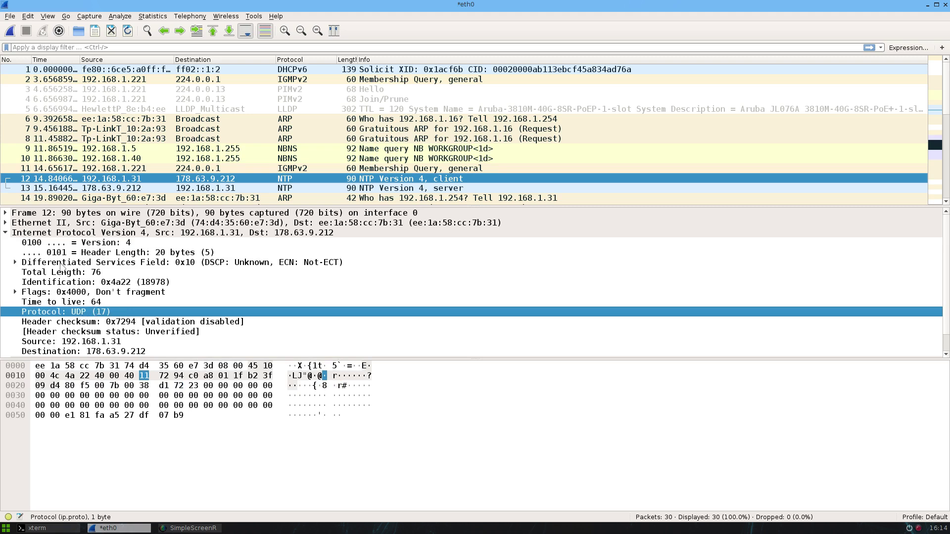
{"action": "left_click", "coordinate": [5, 233]}
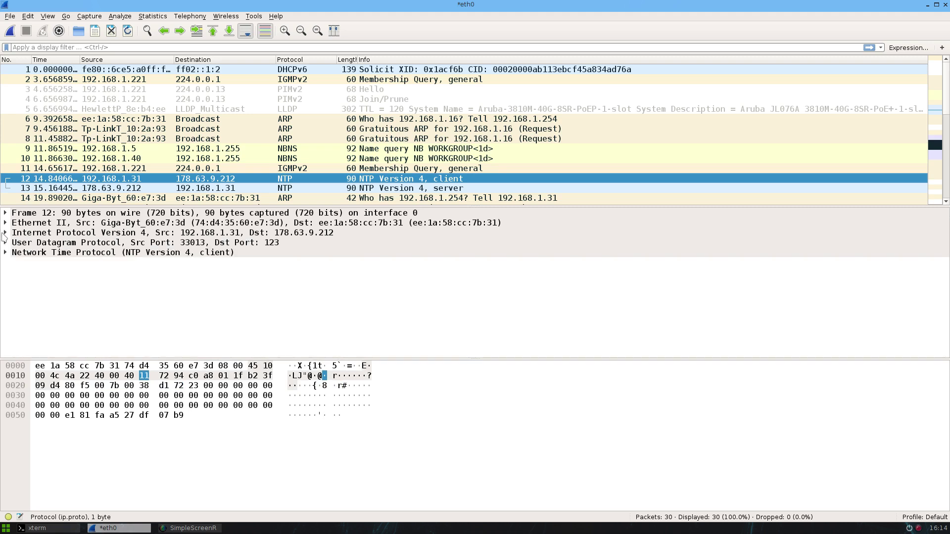
- Expand packet 12's User Datagram Protocol section, examine its Source Port and Destination Port fields, and collapse the section
{"action": "left_click", "coordinate": [6, 243]}
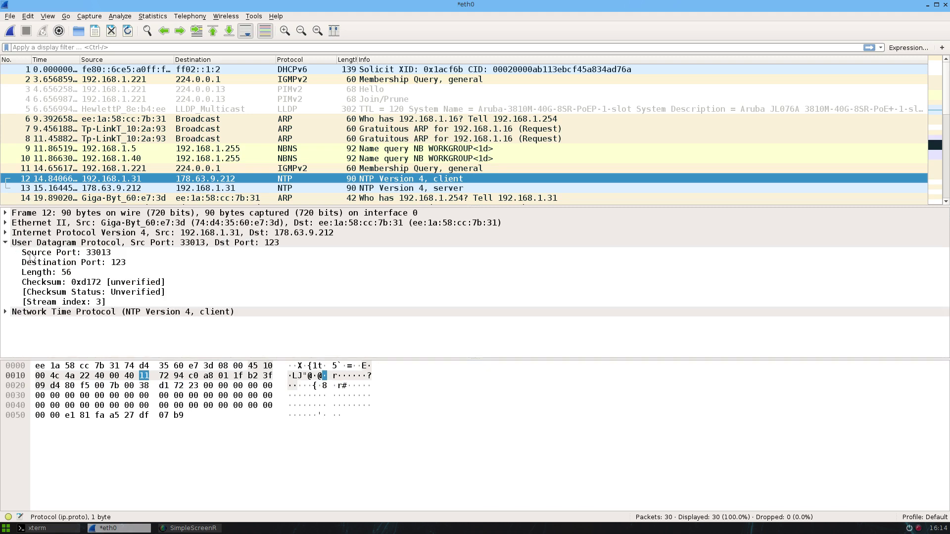
{"action": "left_click", "coordinate": [52, 245]}
{"action": "left_click", "coordinate": [56, 254]}
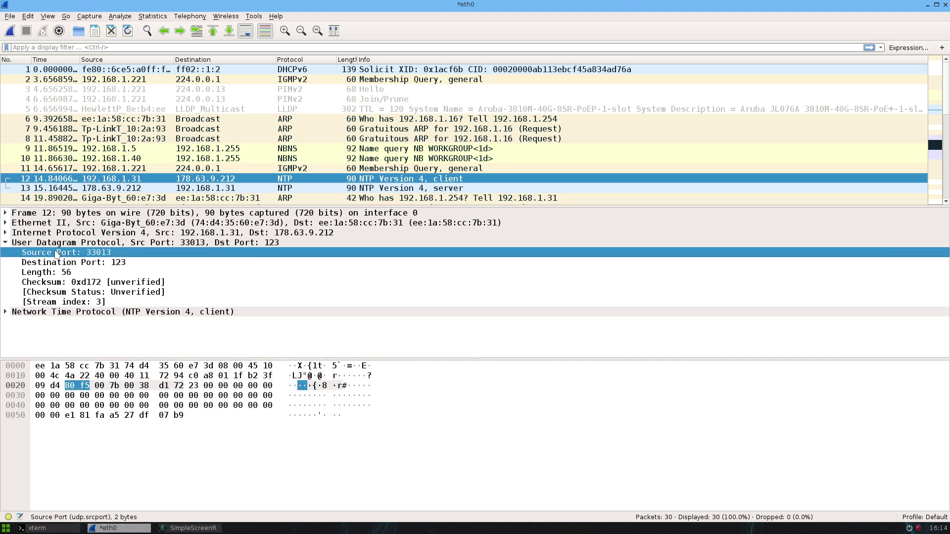
{"action": "left_click", "coordinate": [106, 265]}
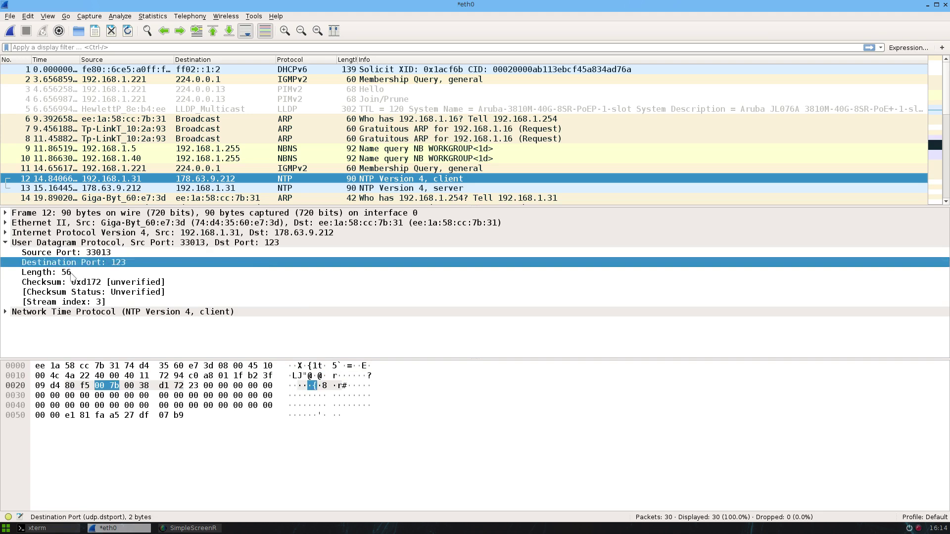
{"action": "left_click", "coordinate": [8, 244]}
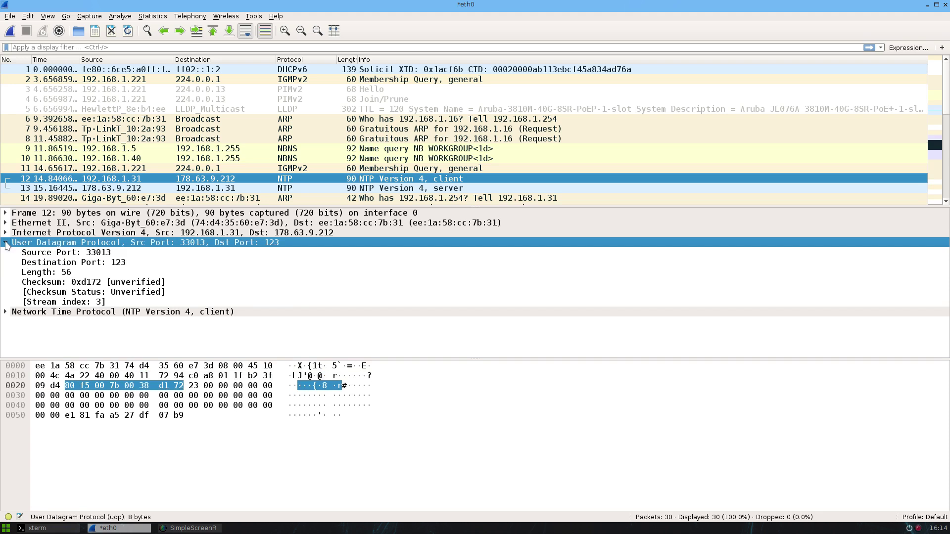
{"action": "left_click", "coordinate": [7, 245]}
- Expand packet 12's Network Time Protocol section, examine its fields through the Transmit Timestamp, and collapse the section
{"action": "left_click", "coordinate": [6, 253]}
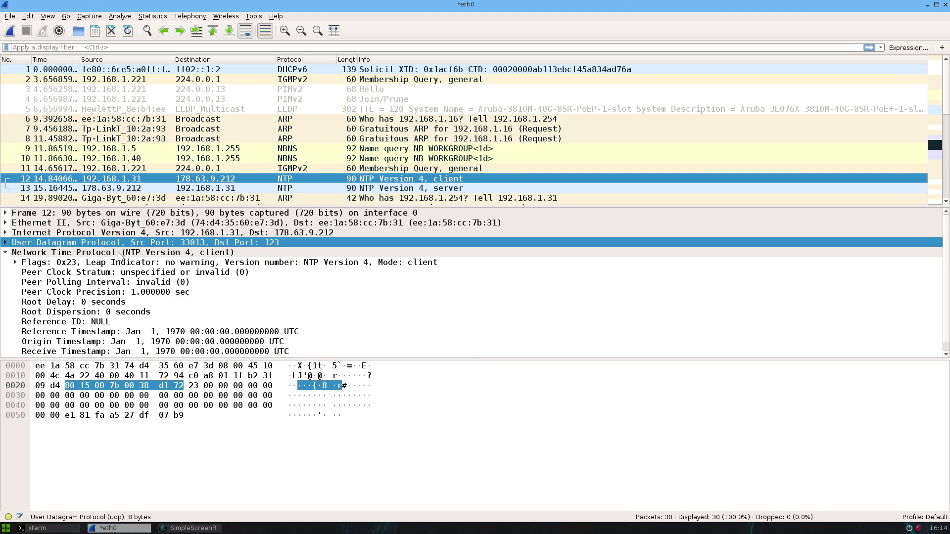
{"action": "scroll", "coordinate": [132, 297], "scroll_direction": "down", "scroll_amount": 1}
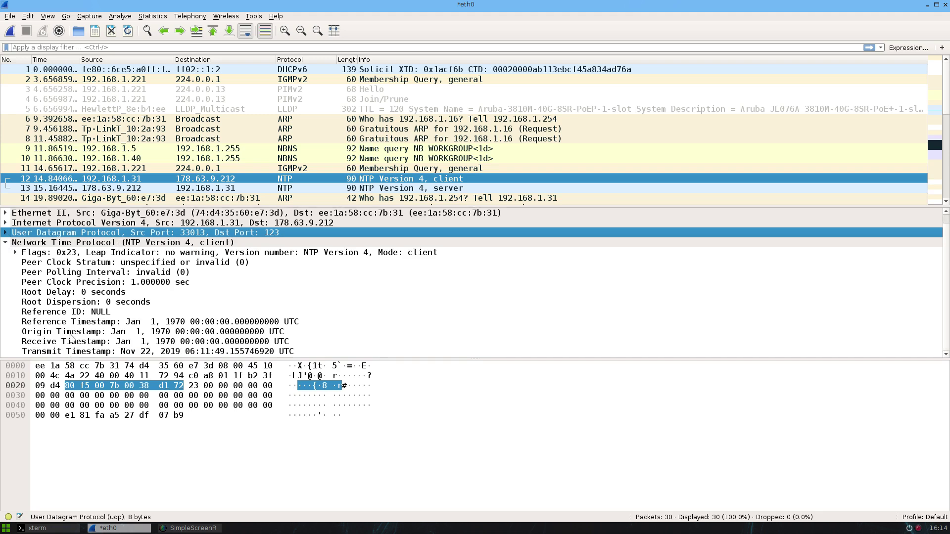
{"action": "left_click", "coordinate": [5, 243]}
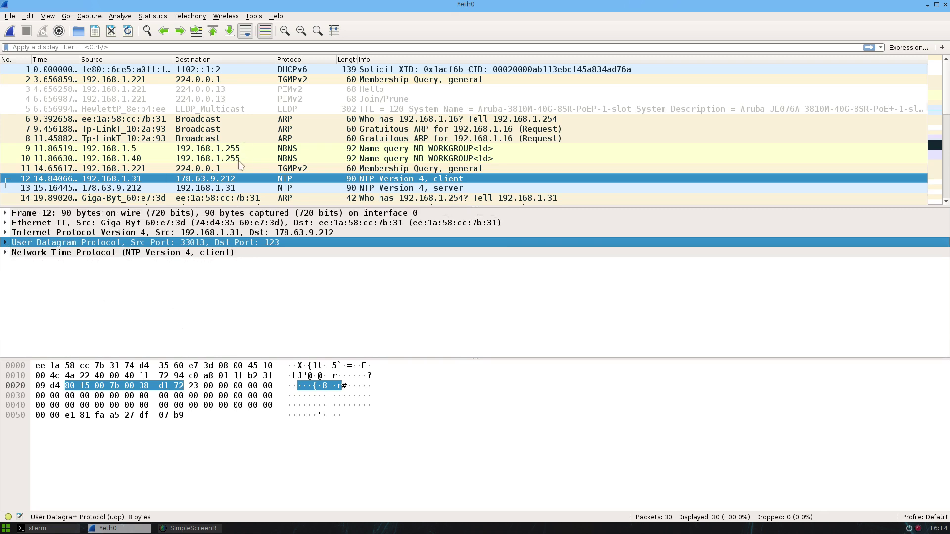
- Select NFS reply packet 21, examine its Frame line and the Type field of its Ethernet II header, and collapse that header
{"action": "scroll", "coordinate": [241, 165], "scroll_direction": "down", "scroll_amount": 4}
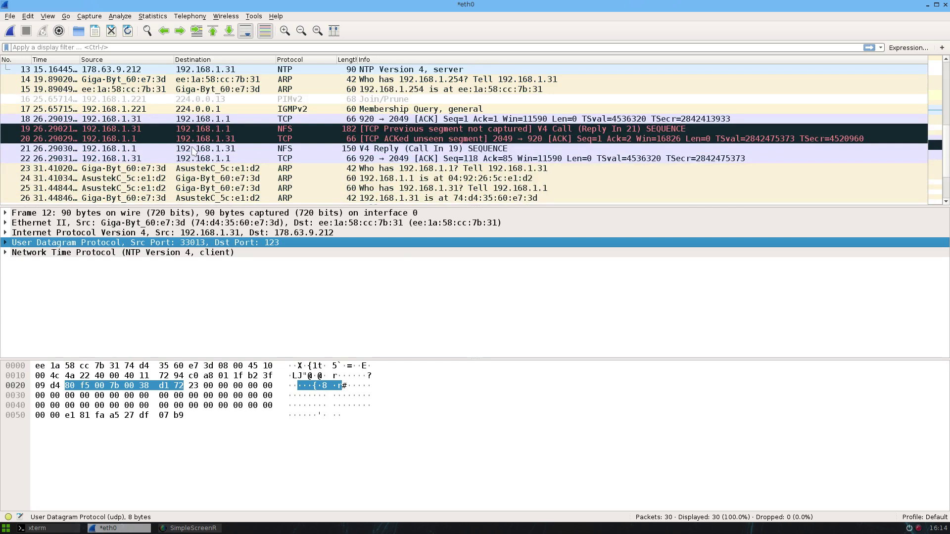
{"action": "left_click", "coordinate": [193, 149]}
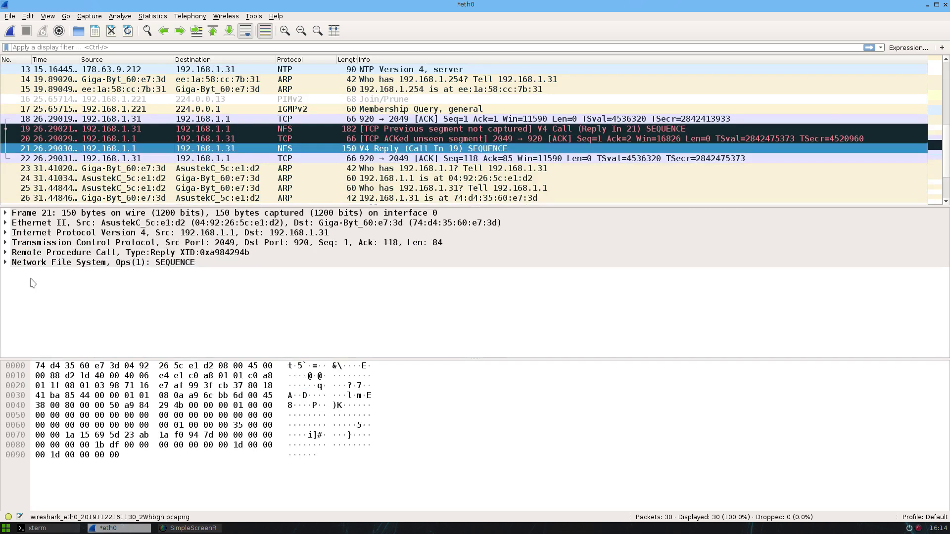
{"action": "left_click", "coordinate": [30, 214]}
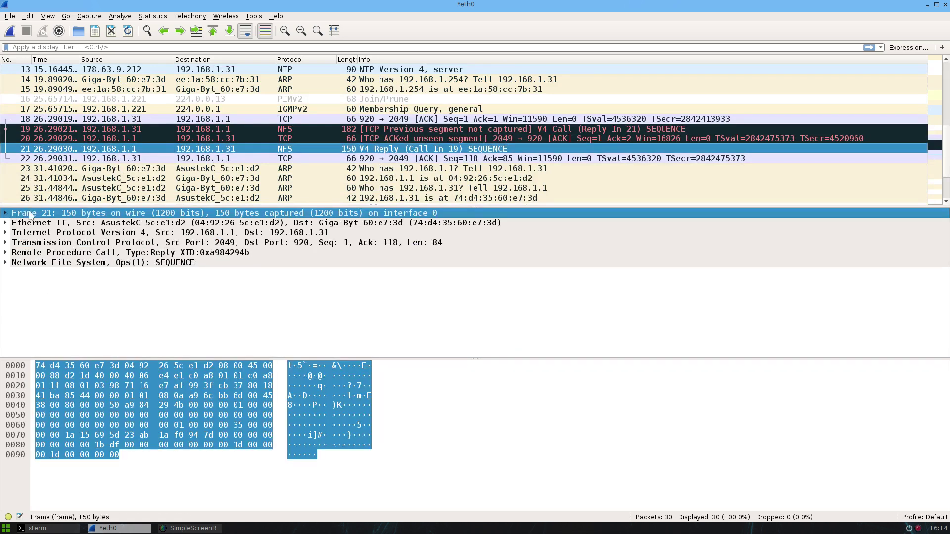
{"action": "left_click", "coordinate": [5, 223]}
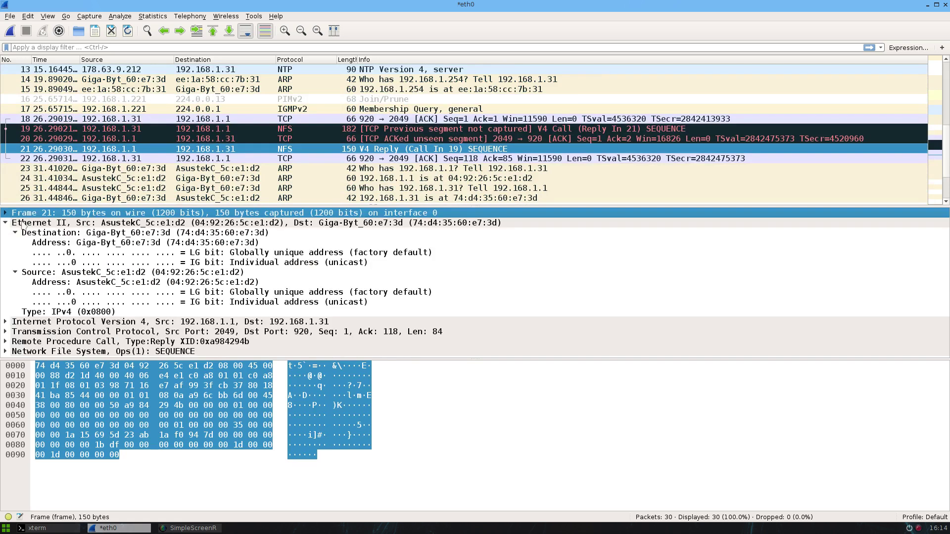
{"action": "left_click", "coordinate": [63, 313]}
{"action": "left_click", "coordinate": [5, 224]}
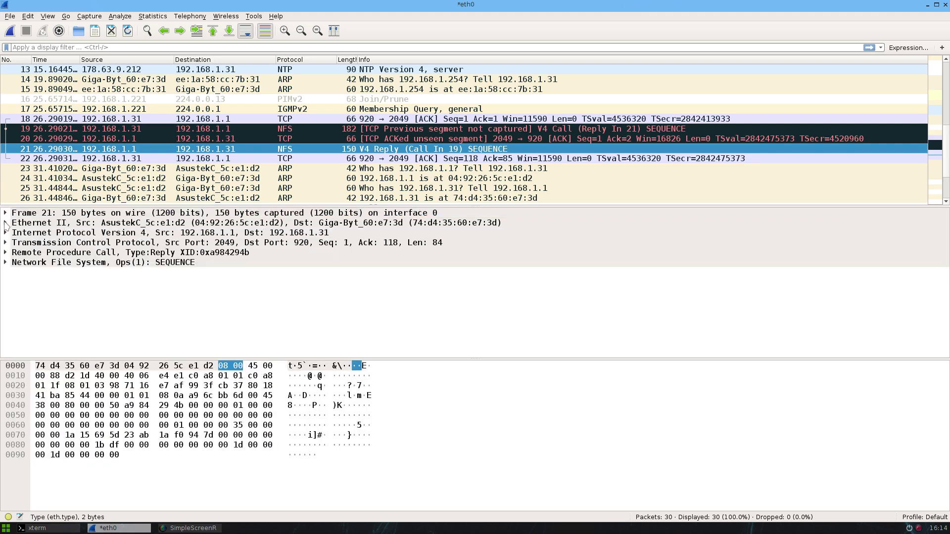
- Expand packet 21's Internet Protocol Version 4 header and examine its Version and Protocol fields
{"action": "left_click", "coordinate": [5, 233]}
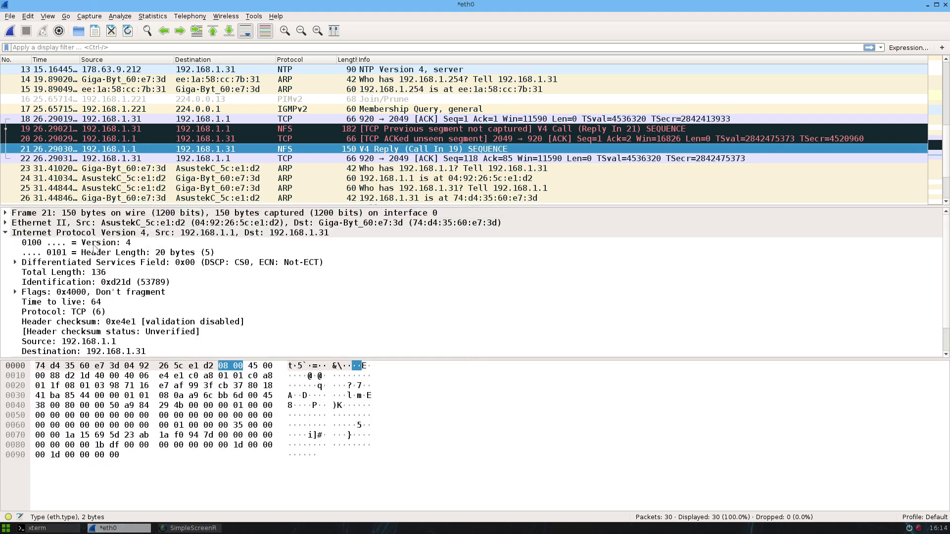
{"action": "left_click", "coordinate": [91, 244]}
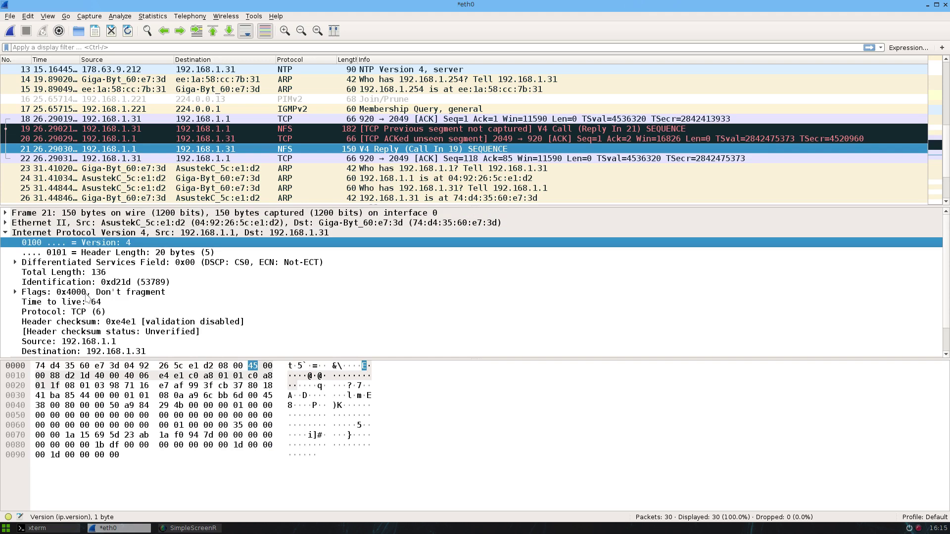
{"action": "scroll", "coordinate": [84, 292], "scroll_direction": "down", "scroll_amount": 1}
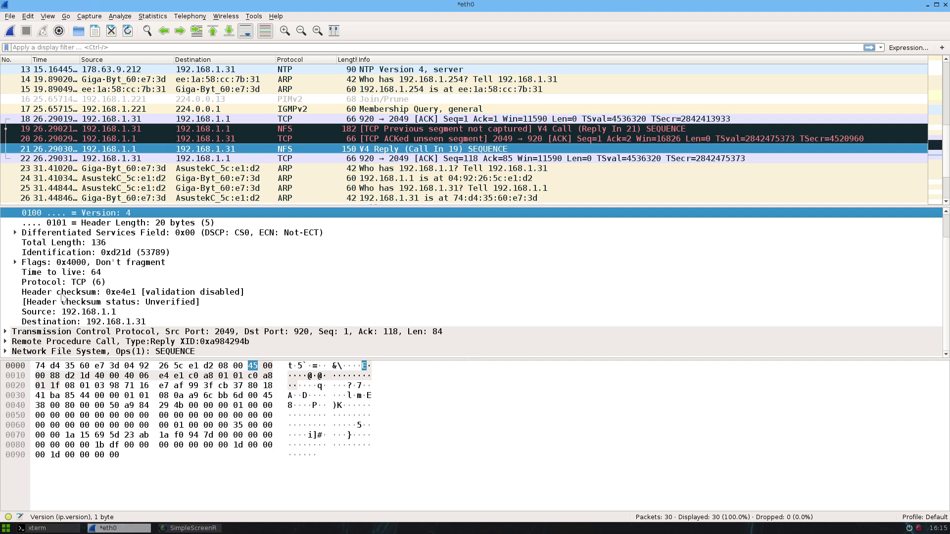
{"action": "scroll", "coordinate": [62, 296], "scroll_direction": "up", "scroll_amount": 1}
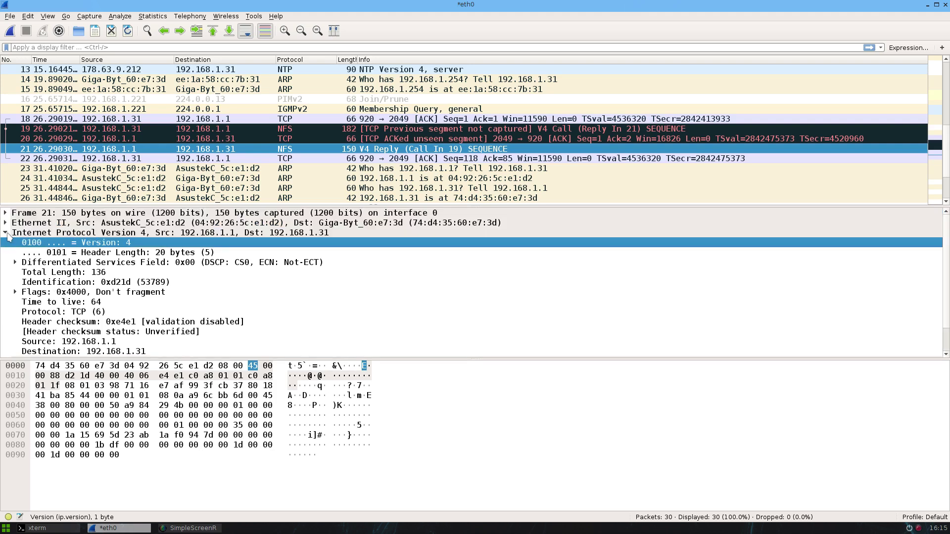
{"action": "left_click", "coordinate": [94, 314]}
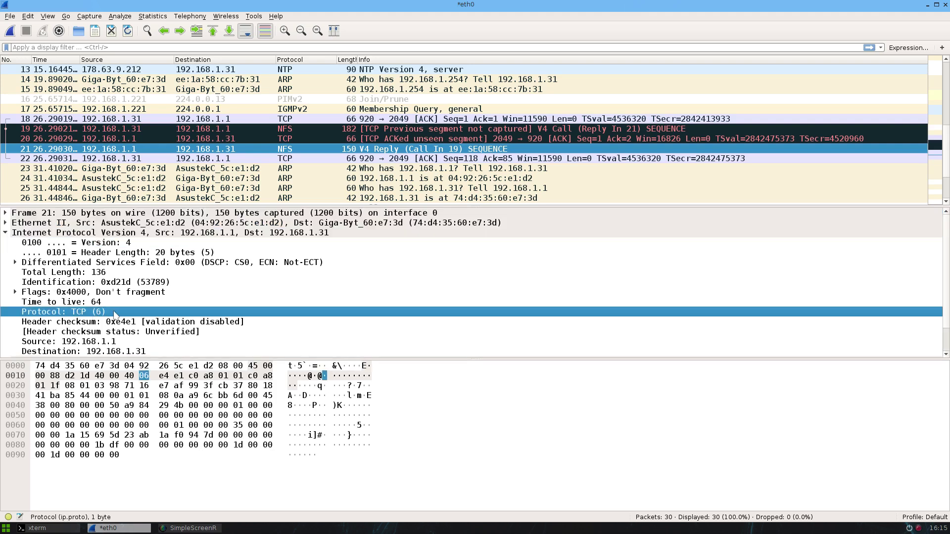
- Collapse packet 21's IPv4 header, expand its Transmission Control Protocol section, examine the fields including Flags, and collapse the section
{"action": "left_click", "coordinate": [6, 233]}
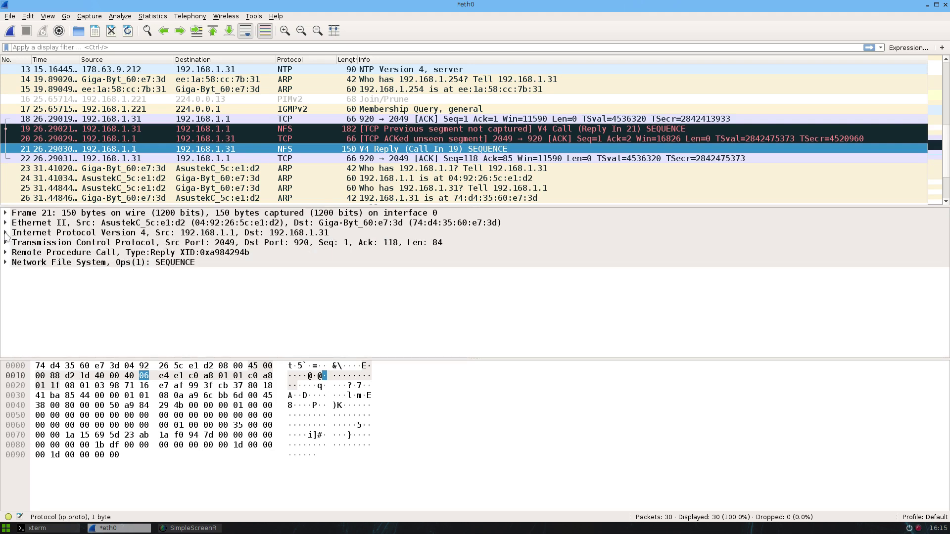
{"action": "left_click", "coordinate": [31, 244]}
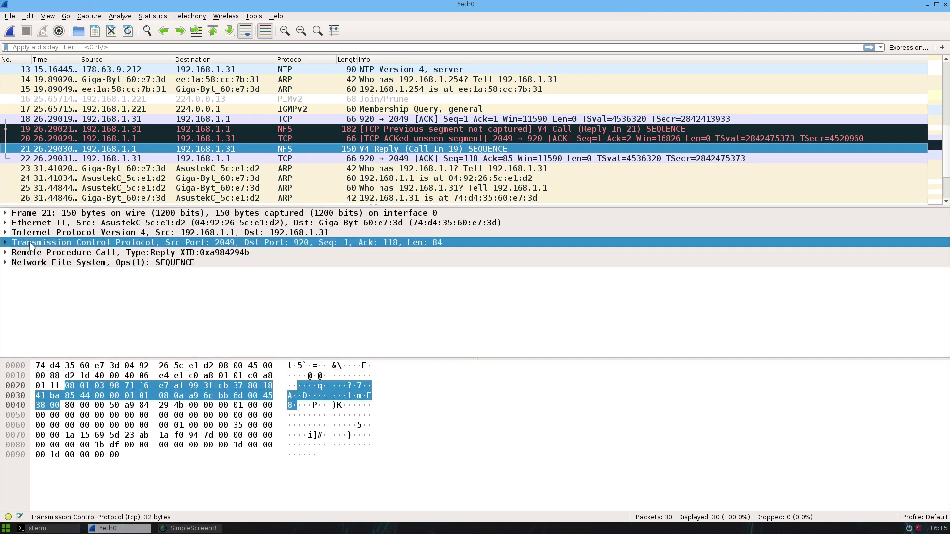
{"action": "left_click", "coordinate": [5, 242]}
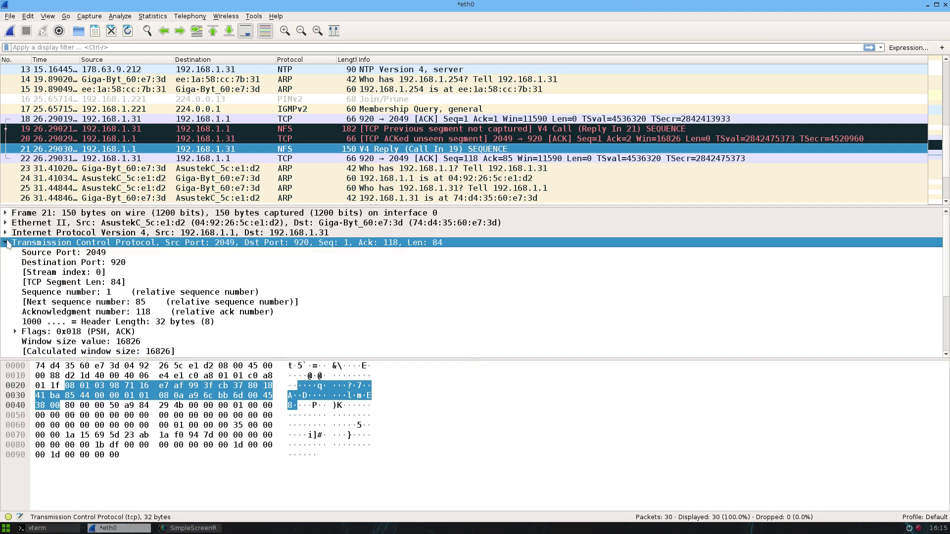
{"action": "scroll", "coordinate": [104, 299], "scroll_direction": "down", "scroll_amount": 2}
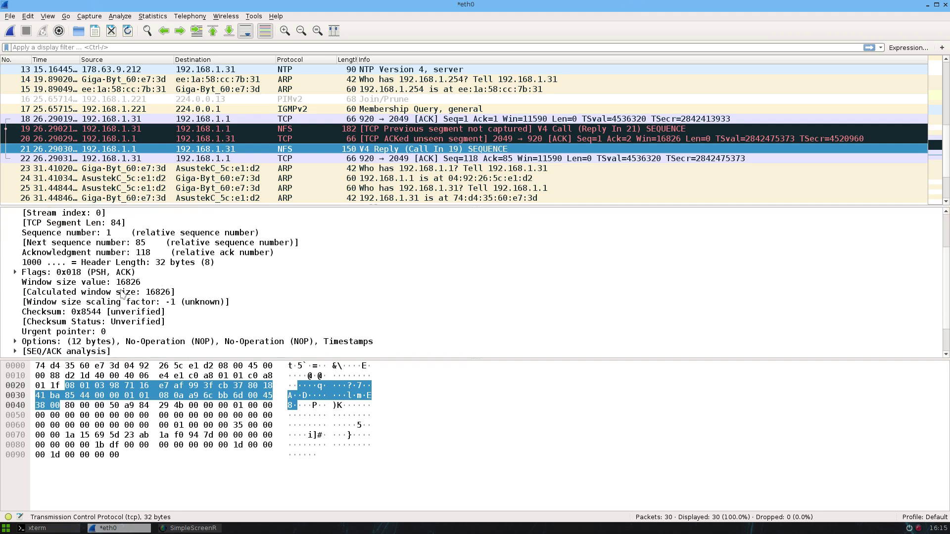
{"action": "left_click", "coordinate": [15, 273]}
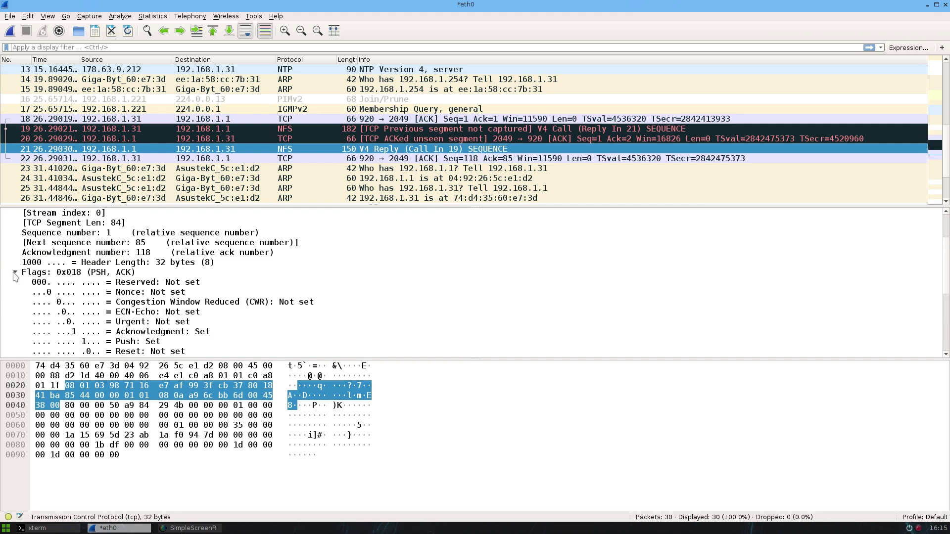
{"action": "left_click", "coordinate": [15, 273]}
{"action": "scroll", "coordinate": [33, 322], "scroll_direction": "down", "scroll_amount": 1}
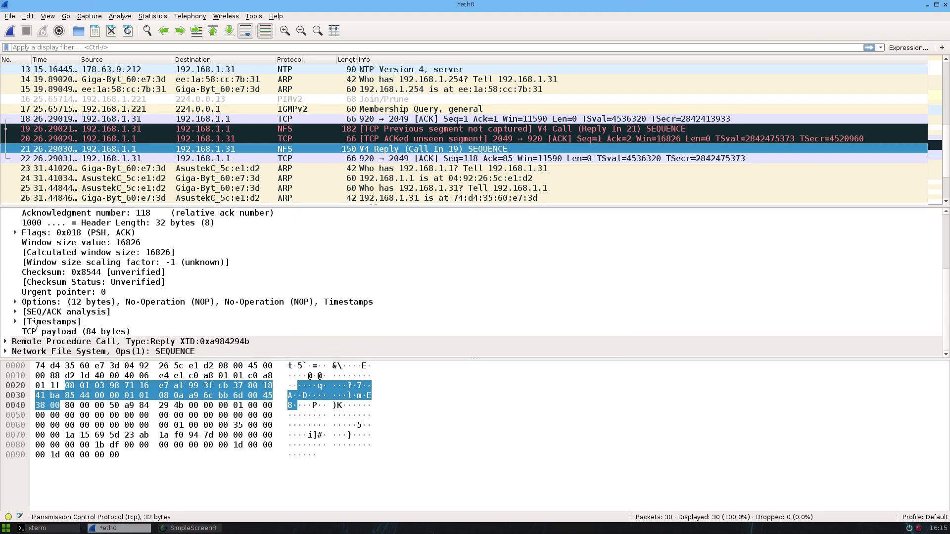
{"action": "scroll", "coordinate": [33, 324], "scroll_direction": "up", "scroll_amount": 4}
{"action": "left_click", "coordinate": [5, 242]}
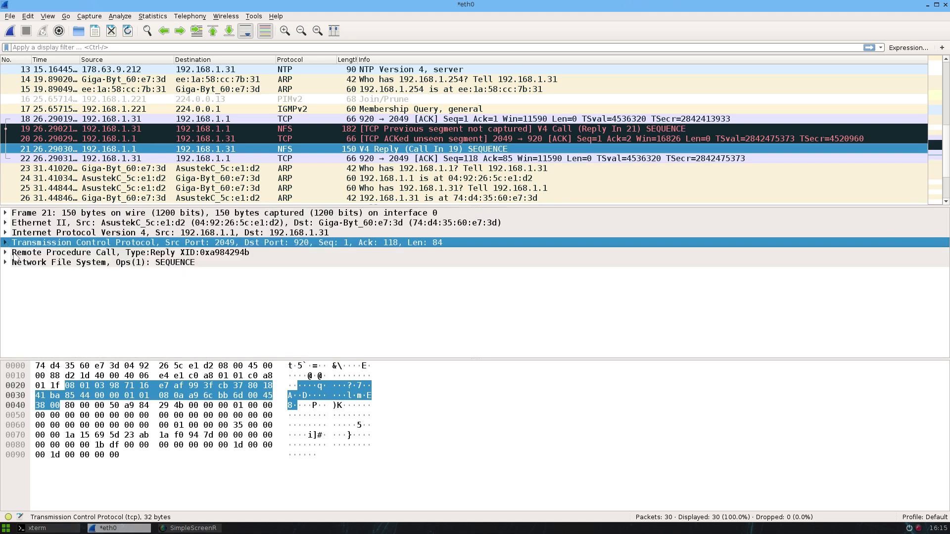
- Examine packet 21's Remote Procedure Call section and the SEQUENCE opcode under Operations in its Network File System section
{"action": "left_click", "coordinate": [6, 252]}
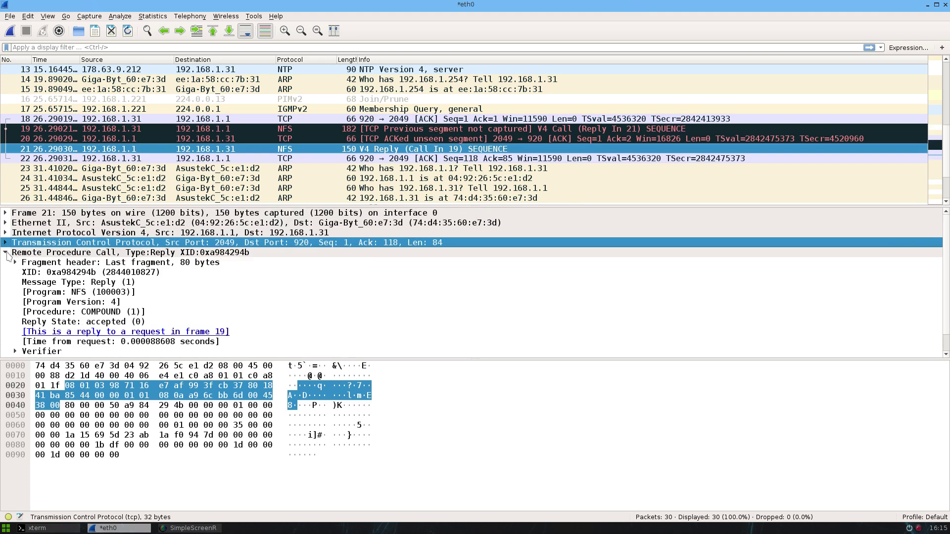
{"action": "left_click", "coordinate": [6, 252]}
{"action": "left_click", "coordinate": [6, 263]}
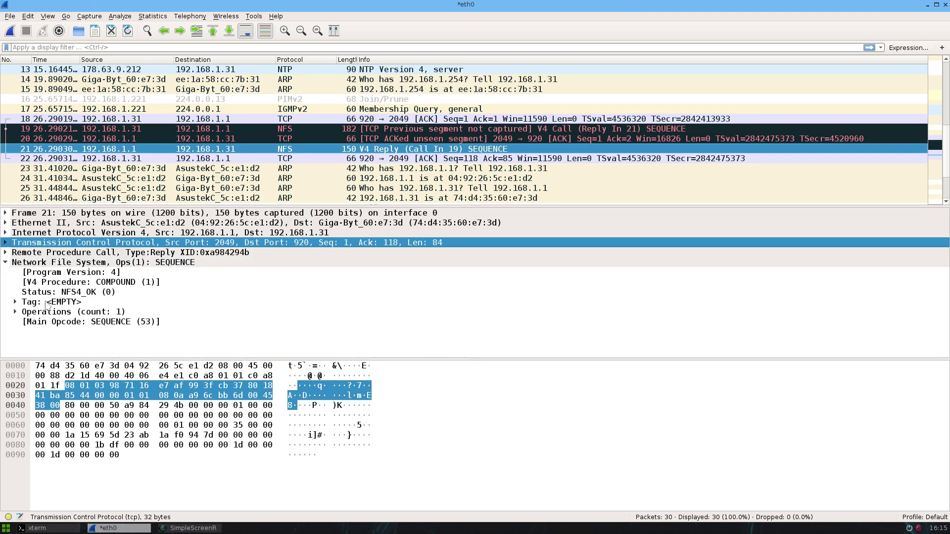
{"action": "left_click", "coordinate": [15, 311]}
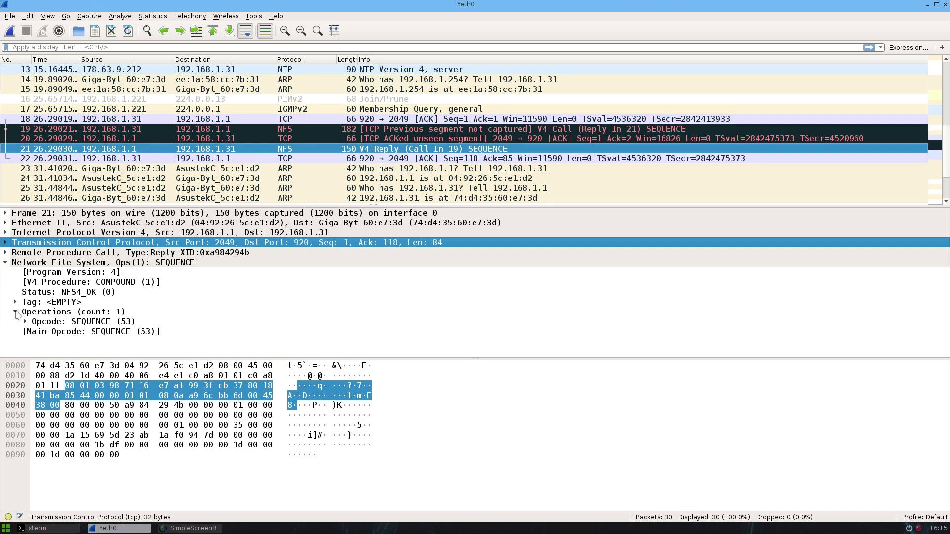
{"action": "left_click", "coordinate": [57, 322]}
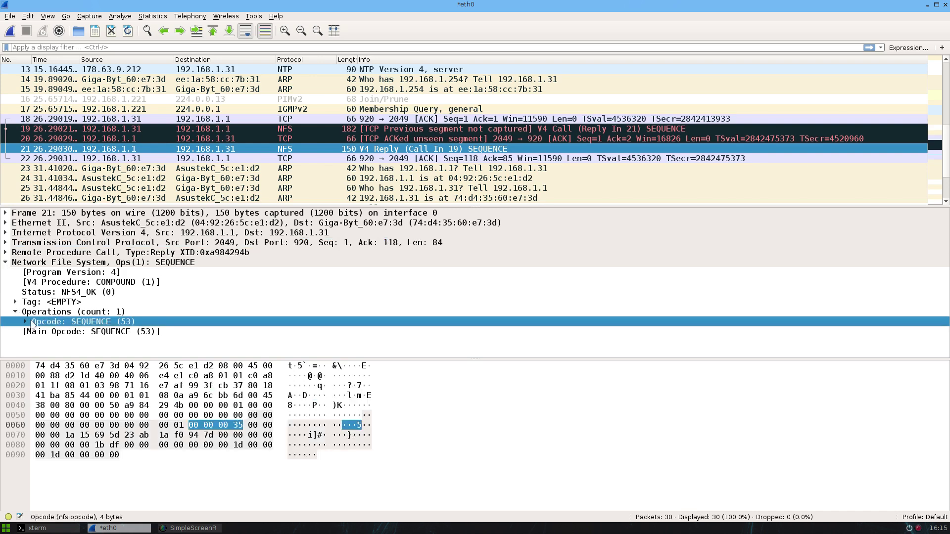
{"action": "left_click", "coordinate": [25, 322]}
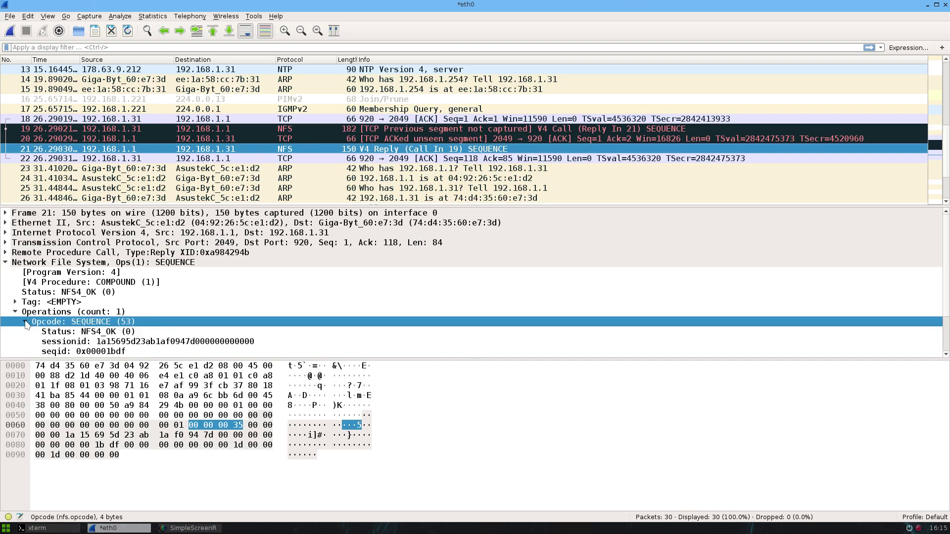
{"action": "left_click", "coordinate": [26, 322]}
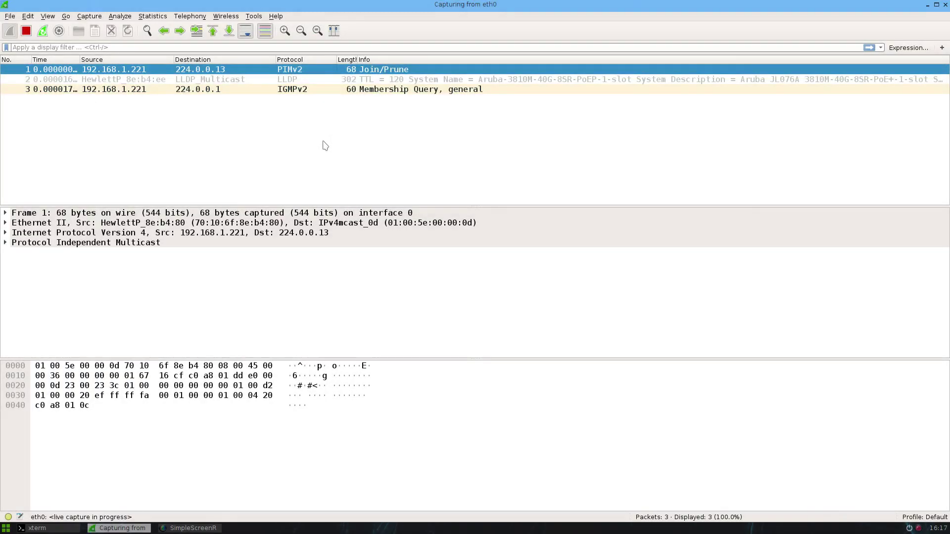
- Look through the LLDP and PIMv2 packets at the start of the new live eth0 capture
{"action": "left_click", "coordinate": [295, 92]}
{"action": "left_click", "coordinate": [291, 80]}
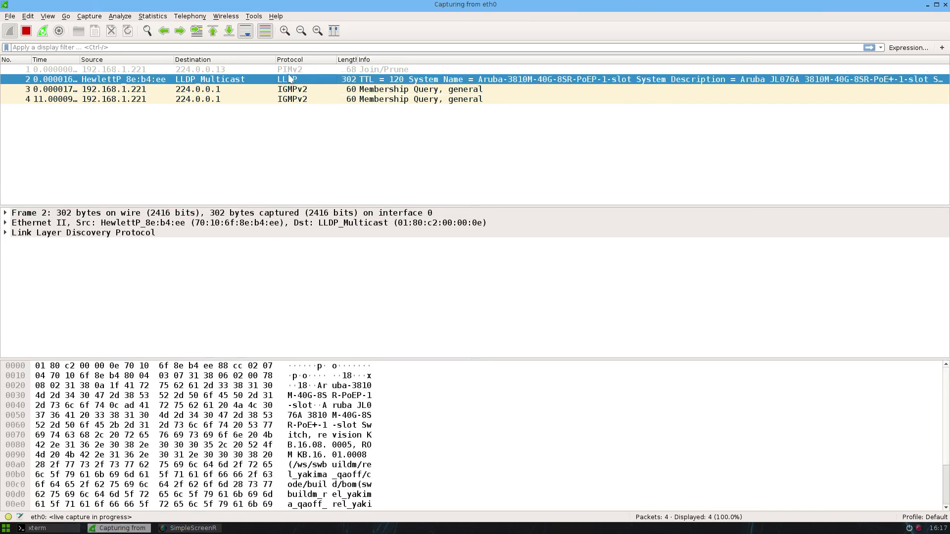
{"action": "left_click", "coordinate": [288, 71]}
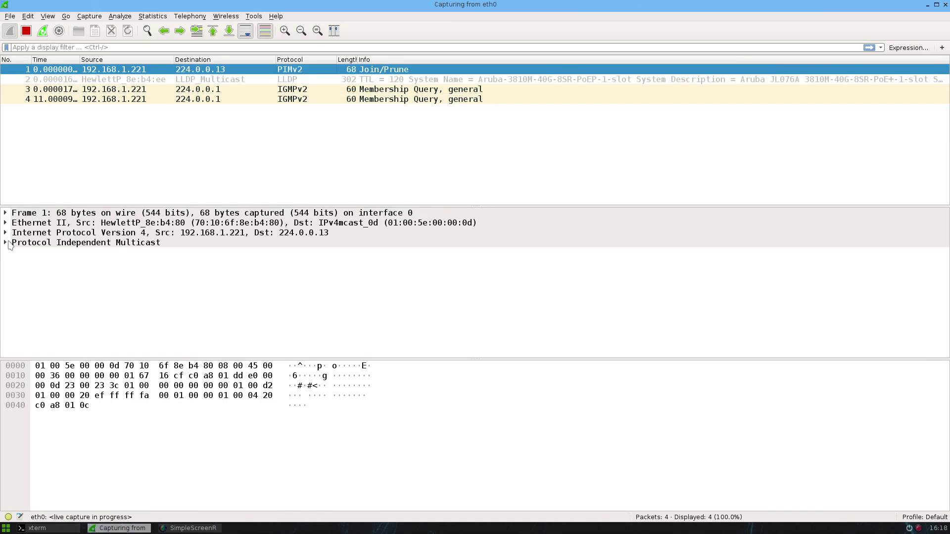
- Launch Firefox ESR to generate web traffic during the capture, and stop the eth0 capture in Wireshark
{"action": "key", "text": "super"}
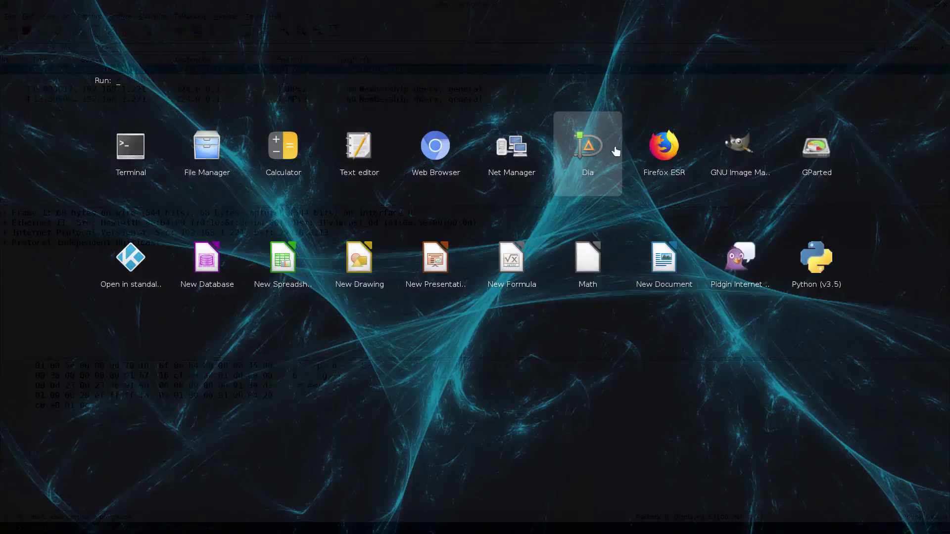
{"action": "left_click", "coordinate": [663, 149]}
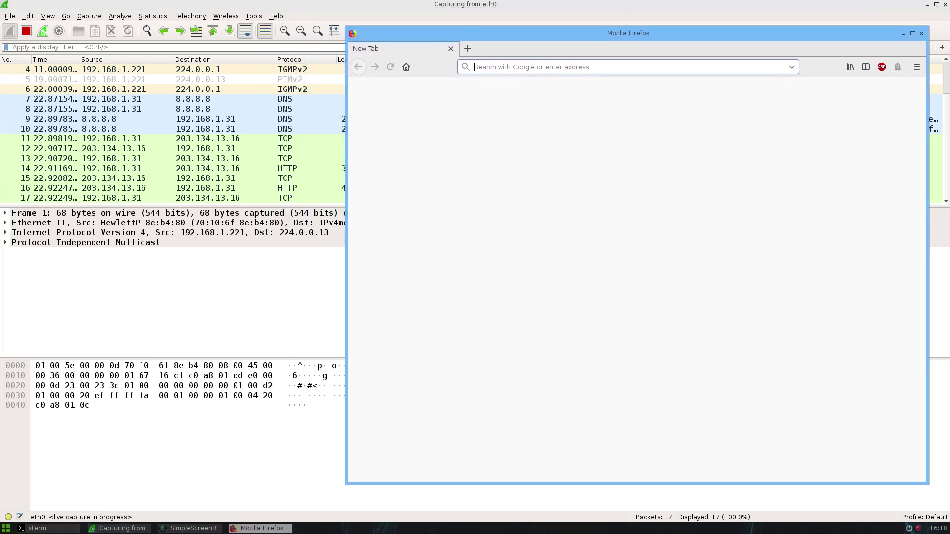
{"action": "left_click", "coordinate": [337, 42]}
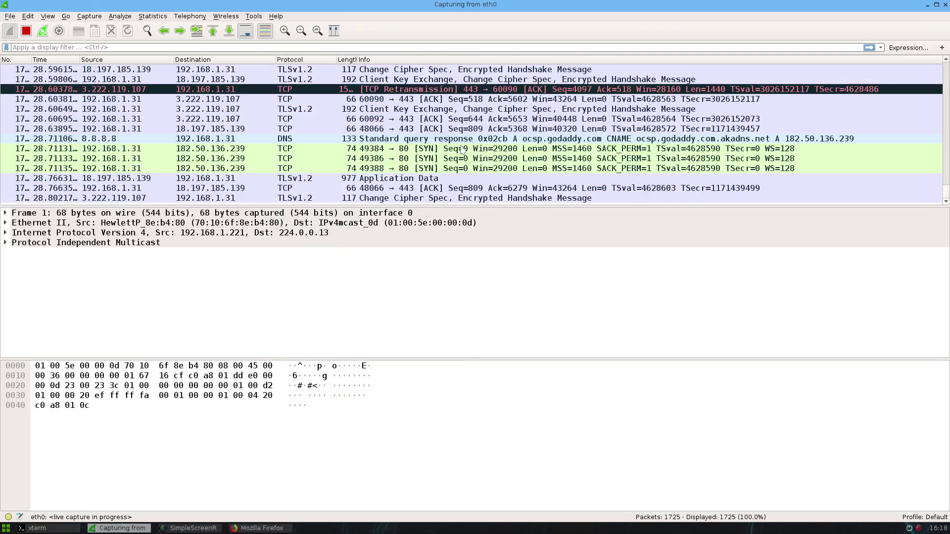
{"action": "key", "text": "alt+Tab"}
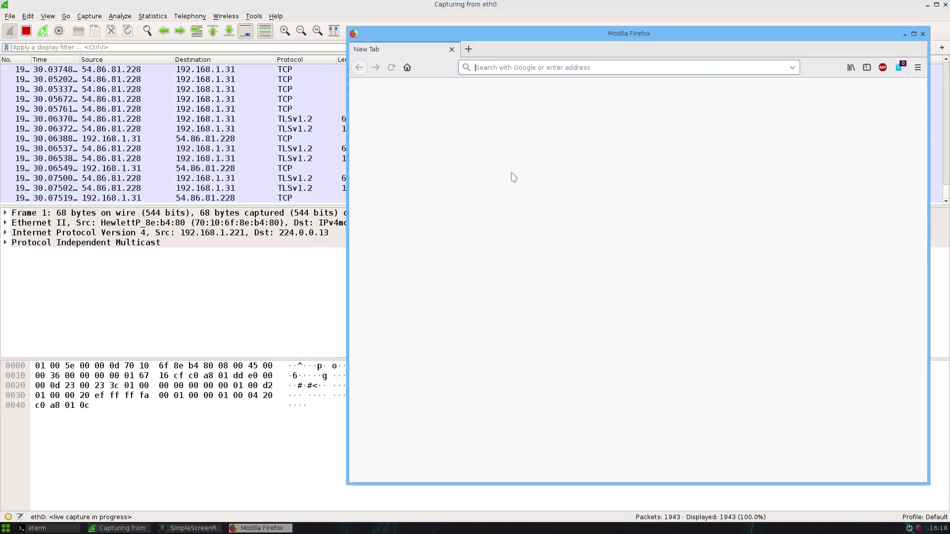
{"action": "key", "text": "alt+Tab"}
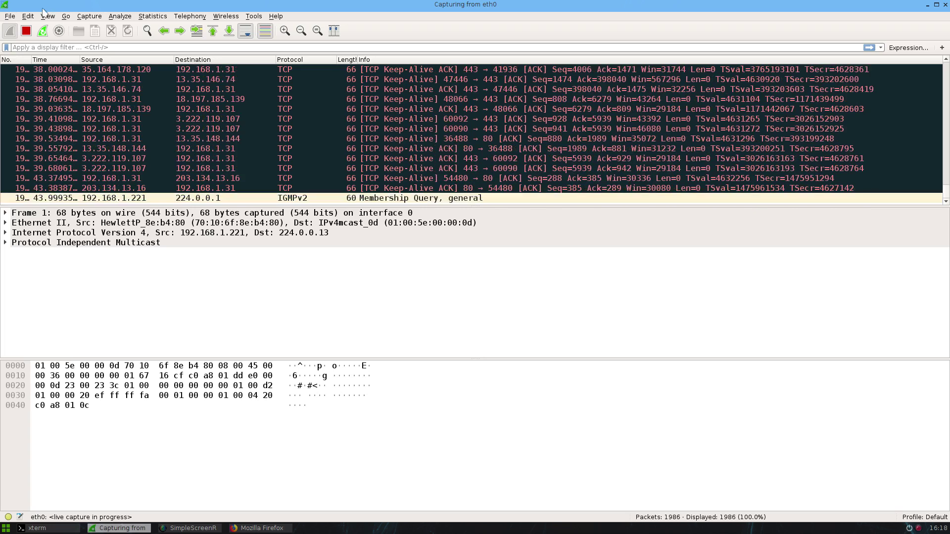
{"action": "left_click", "coordinate": [26, 31]}
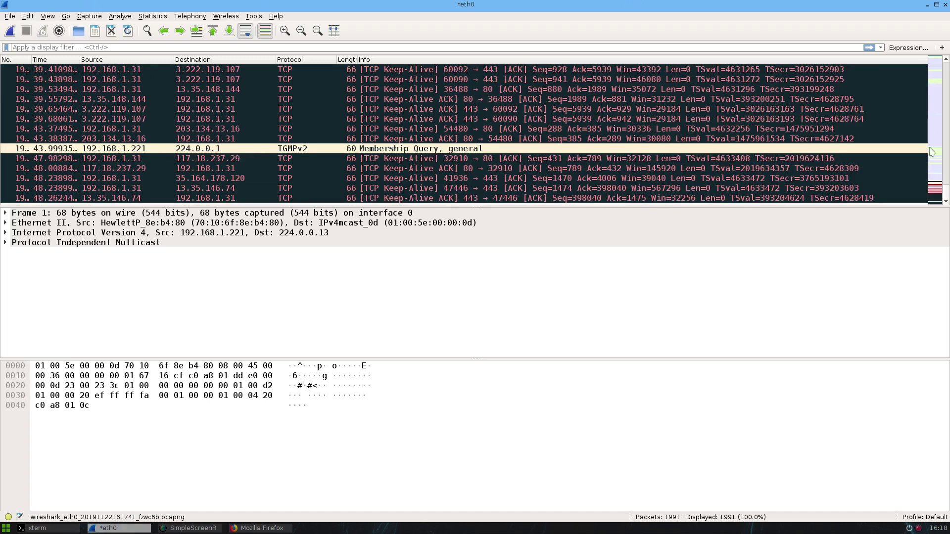
- Select DNS query packet 7, examine the source address, destination address and Type in its Ethernet II header, and collapse that header
{"action": "left_click_drag", "start_coordinate": [945, 191], "coordinate": [944, 65]}
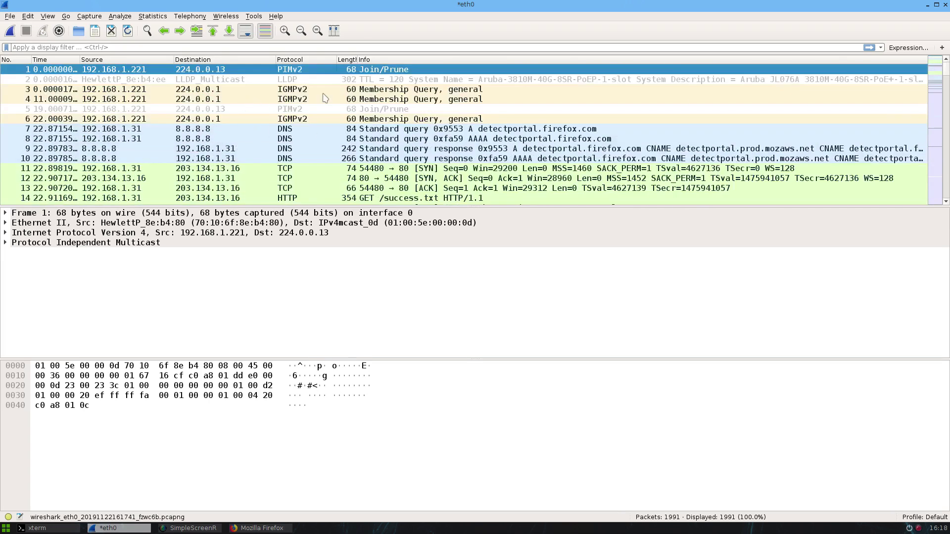
{"action": "left_click", "coordinate": [311, 130]}
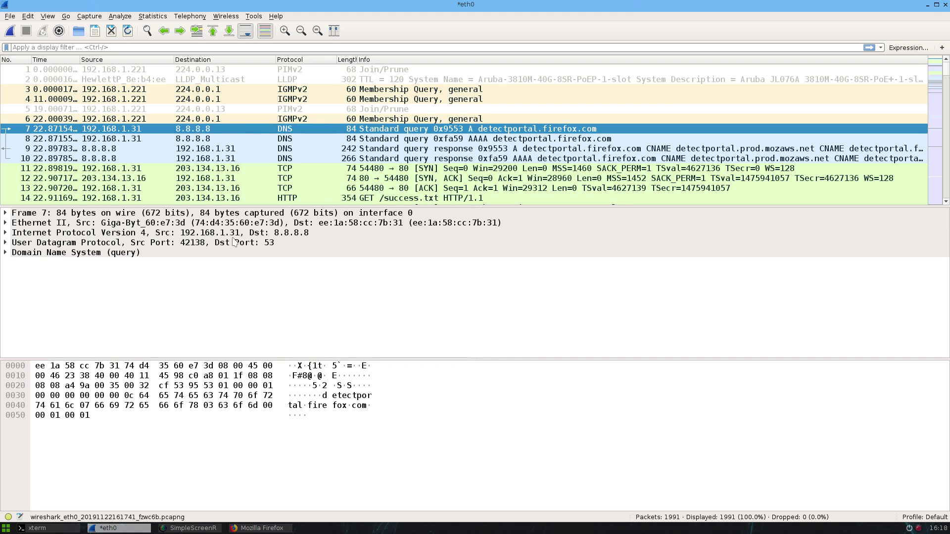
{"action": "left_click", "coordinate": [5, 223]}
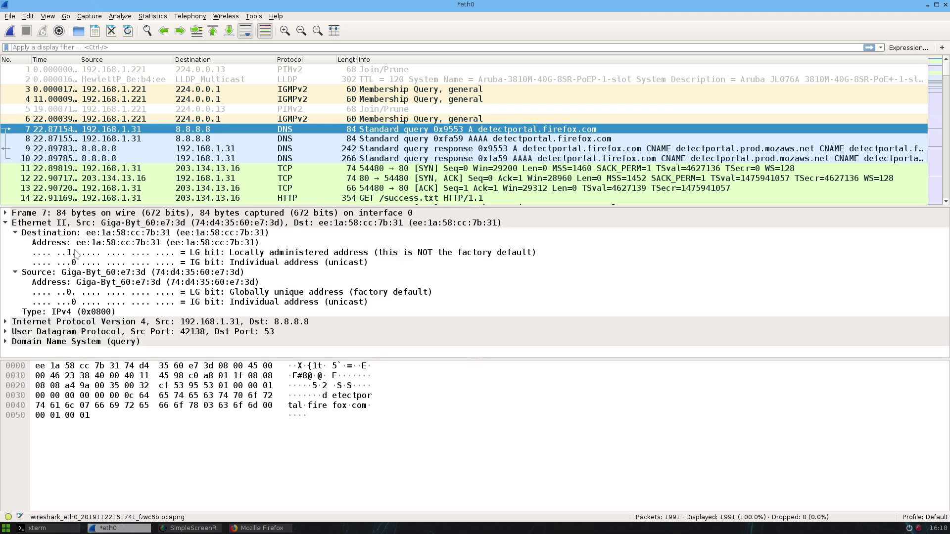
{"action": "left_click", "coordinate": [90, 283]}
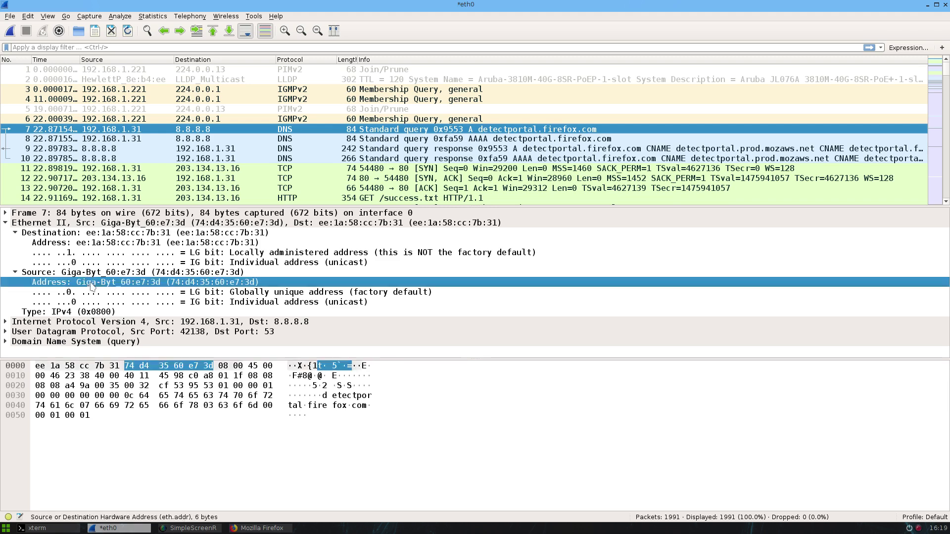
{"action": "left_click", "coordinate": [89, 244]}
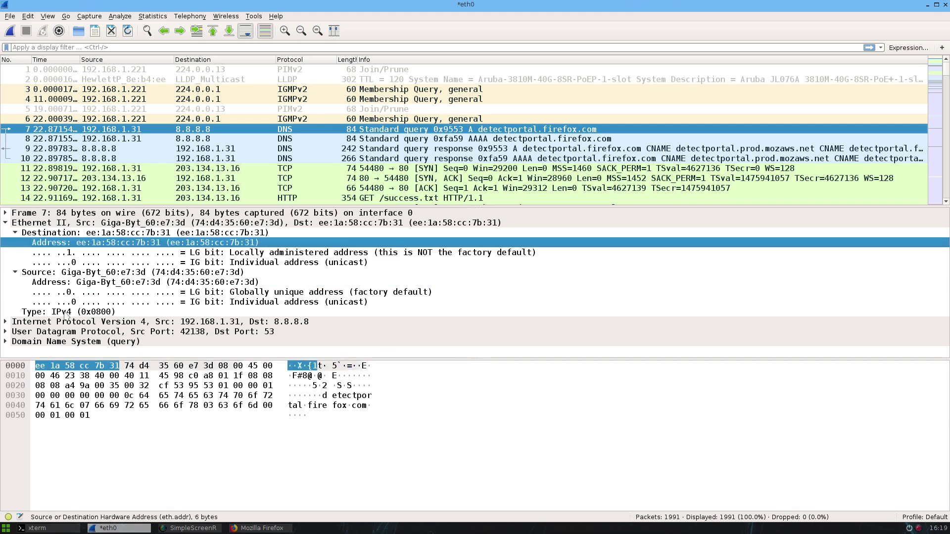
{"action": "left_click", "coordinate": [68, 314]}
{"action": "left_click", "coordinate": [6, 223]}
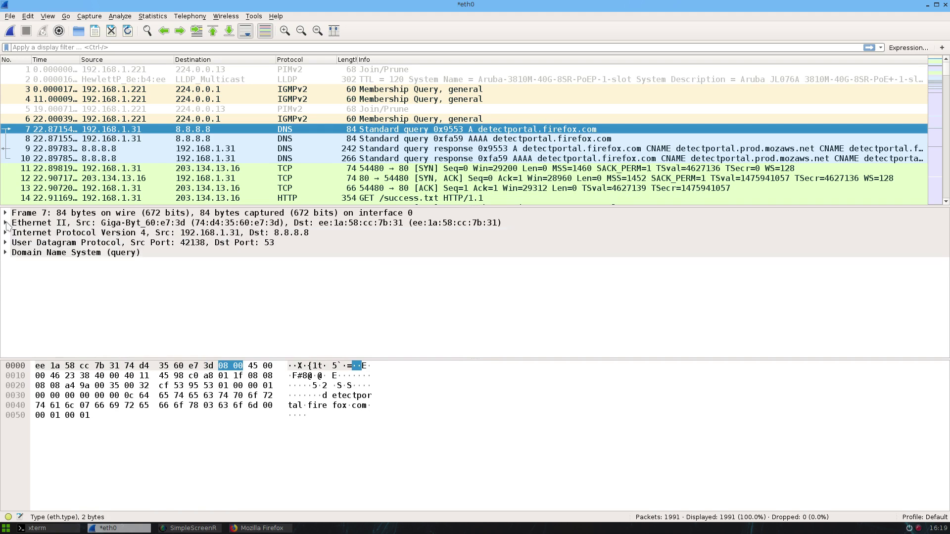
- Expand packet 7's Internet Protocol Version 4 header, examine its fields including Protocol, and collapse the header
{"action": "left_click", "coordinate": [22, 236]}
{"action": "left_click", "coordinate": [6, 233]}
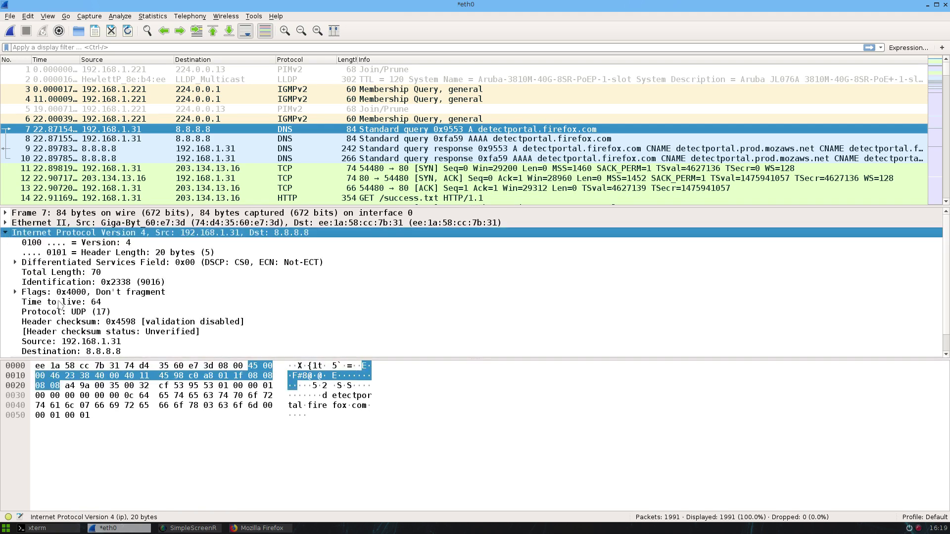
{"action": "scroll", "coordinate": [59, 303], "scroll_direction": "down", "scroll_amount": 1}
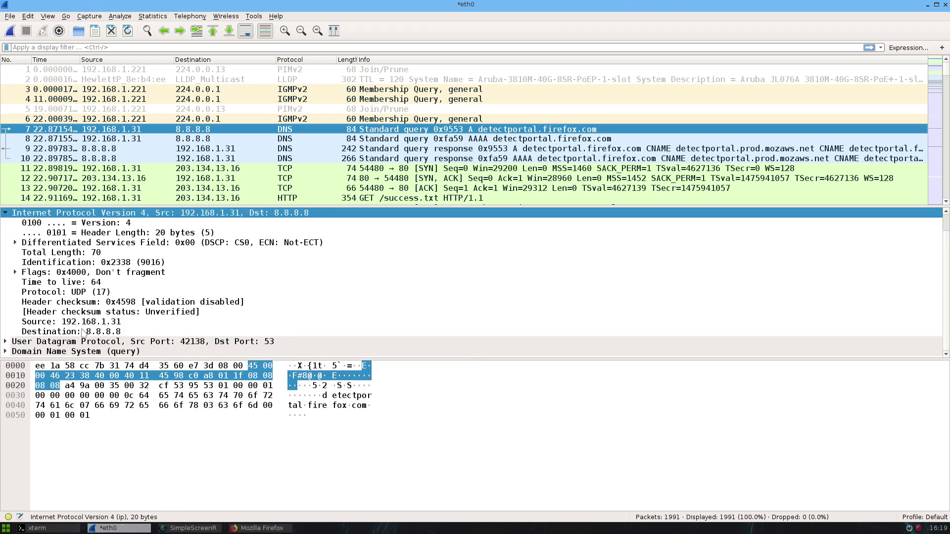
{"action": "left_click", "coordinate": [63, 295]}
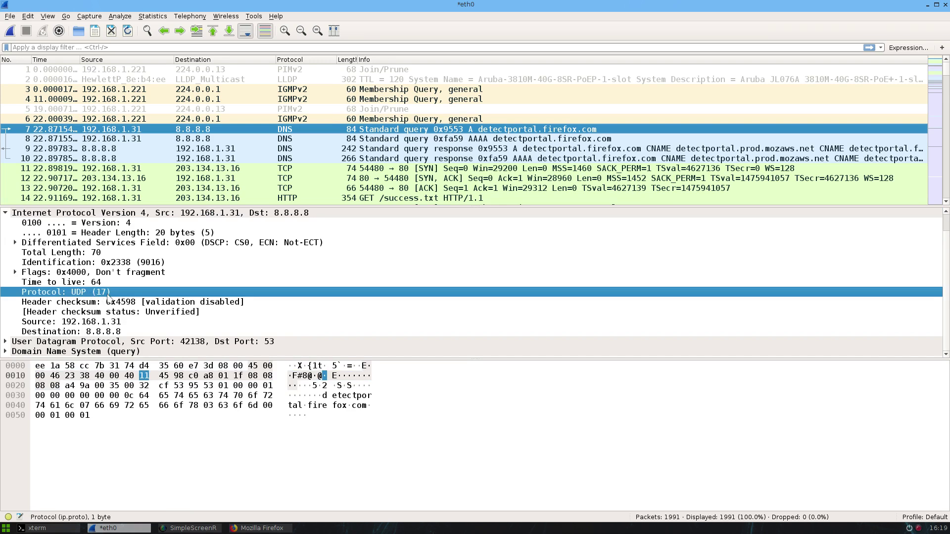
{"action": "left_click", "coordinate": [10, 212]}
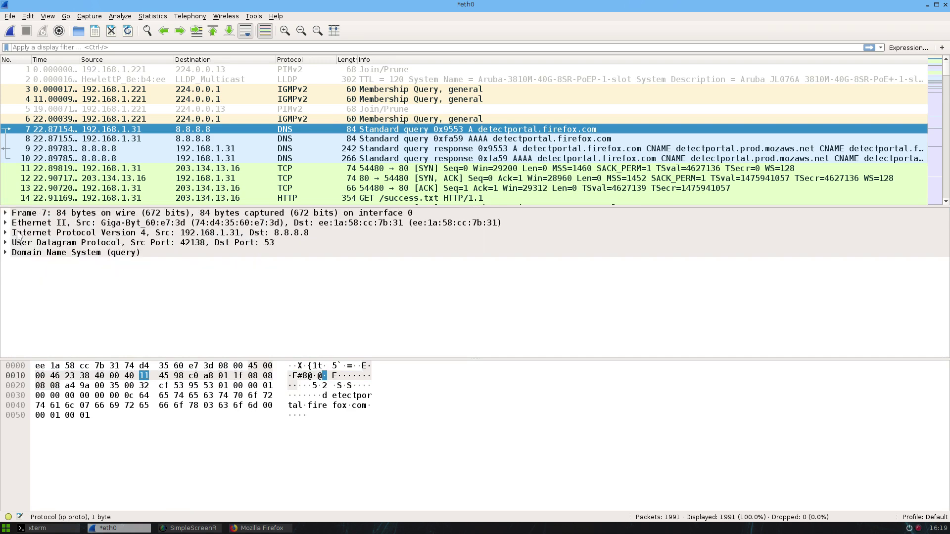
- Expand packet 7's User Datagram Protocol section and examine its Destination Port field
{"action": "left_click", "coordinate": [9, 244]}
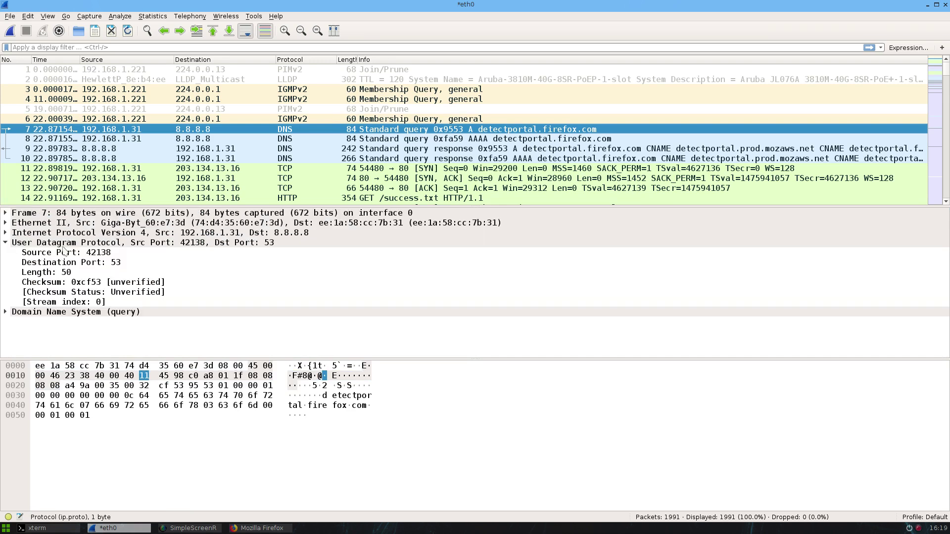
{"action": "left_click", "coordinate": [63, 245]}
{"action": "left_click", "coordinate": [104, 264]}
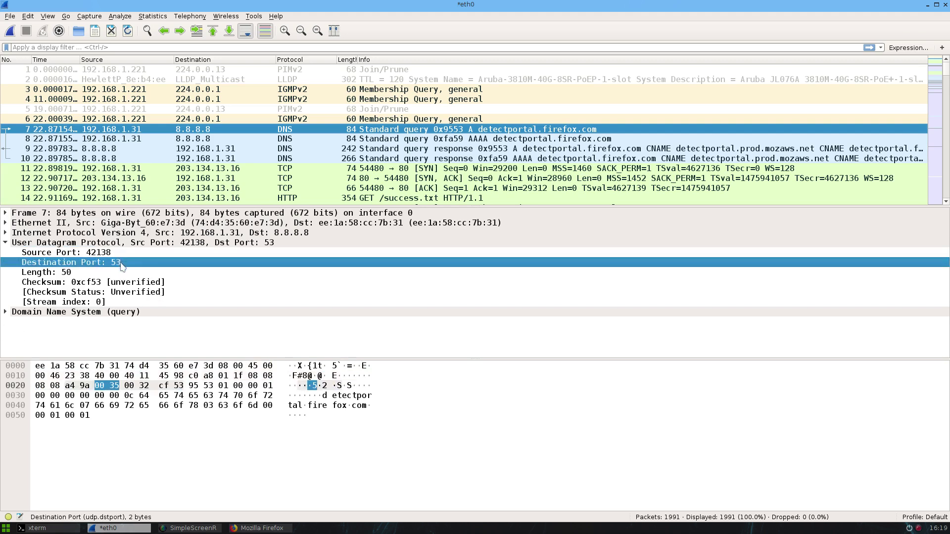
- Expand packet 7's Domain Name System section down to the detectportal.firefox.com entry under Queries and examine its fields
{"action": "left_click", "coordinate": [6, 310]}
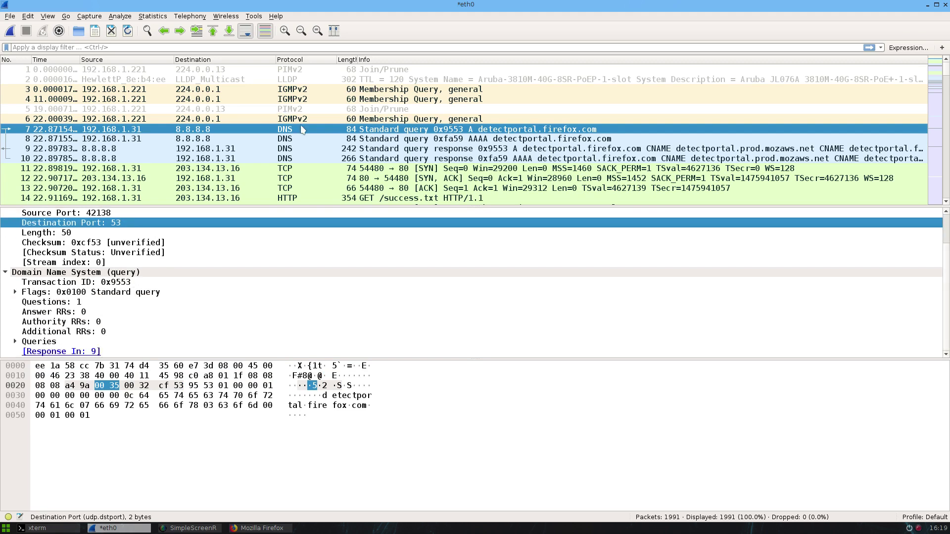
{"action": "left_click", "coordinate": [15, 342]}
{"action": "left_click", "coordinate": [26, 341]}
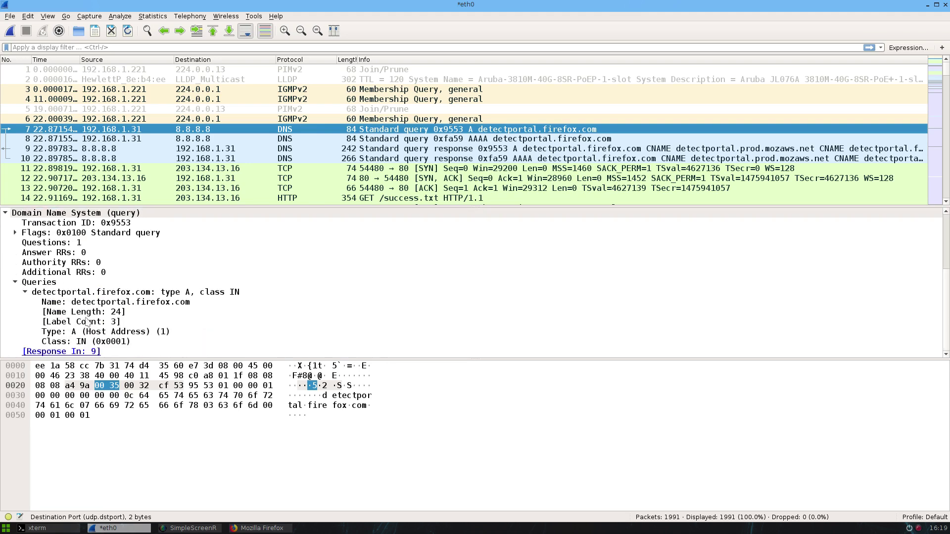
- Examine the Name field of packet 7's DNS query and compare it with the same field in DNS packets 8, 9 and 10
{"action": "left_click", "coordinate": [110, 304]}
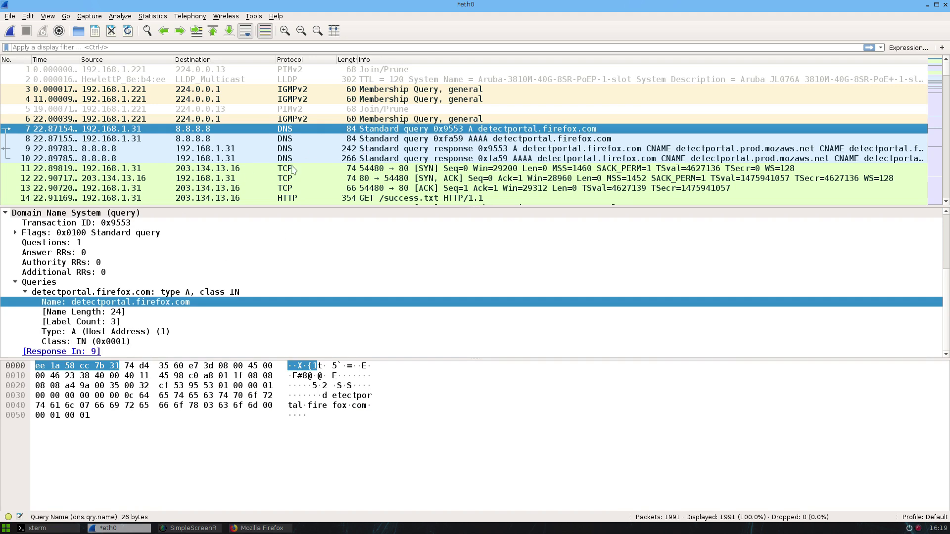
{"action": "left_click", "coordinate": [238, 140]}
{"action": "left_click", "coordinate": [282, 149]}
{"action": "left_click", "coordinate": [282, 159]}
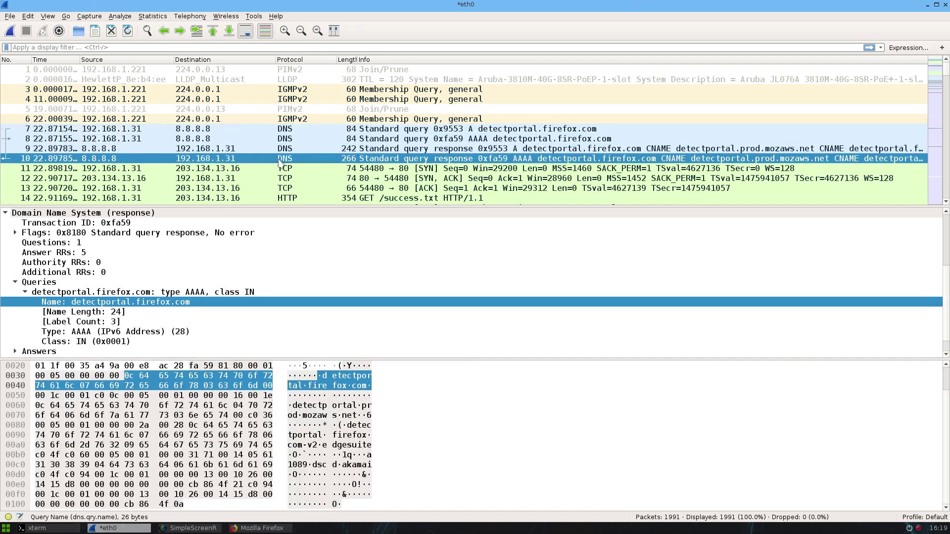
- Look through the TCP packets exchanged with 203.134.13.16 and select SYN packet 11
{"action": "scroll", "coordinate": [280, 162], "scroll_direction": "down", "scroll_amount": 2}
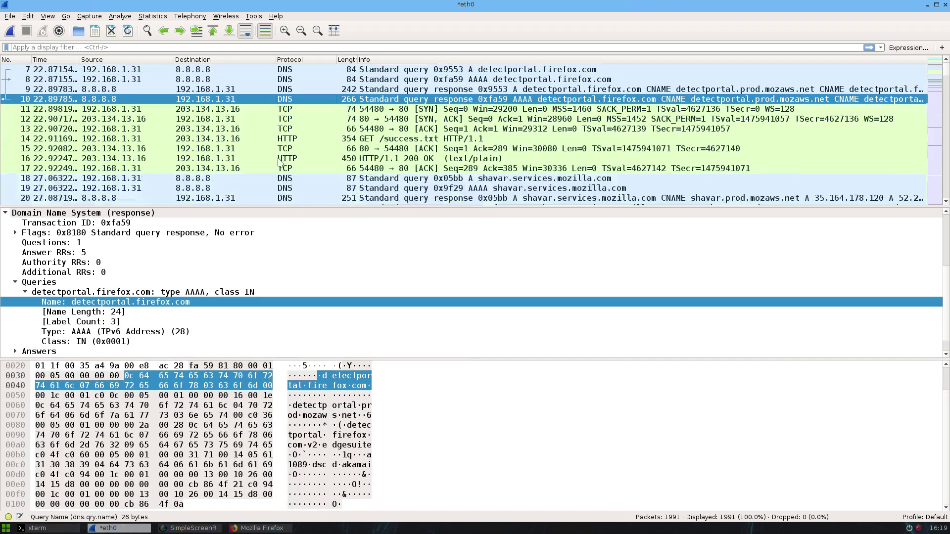
{"action": "left_click", "coordinate": [360, 113]}
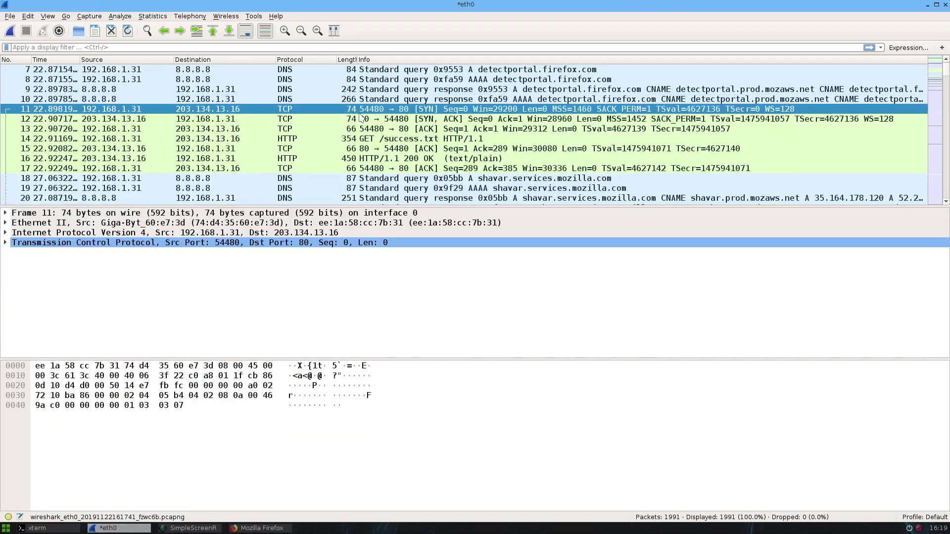
{"action": "left_click", "coordinate": [248, 133]}
{"action": "left_click", "coordinate": [249, 110]}
{"action": "left_click", "coordinate": [312, 149]}
{"action": "left_click", "coordinate": [429, 109]}
- Expand packet 11's Transmission Control Protocol header and its Flags, and examine the Syn flag
{"action": "left_click", "coordinate": [5, 243]}
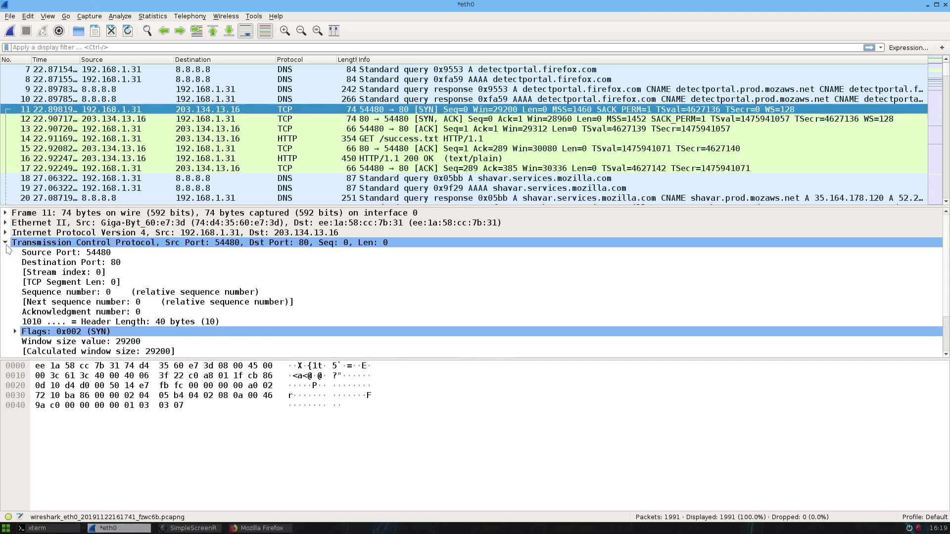
{"action": "left_click", "coordinate": [16, 332]}
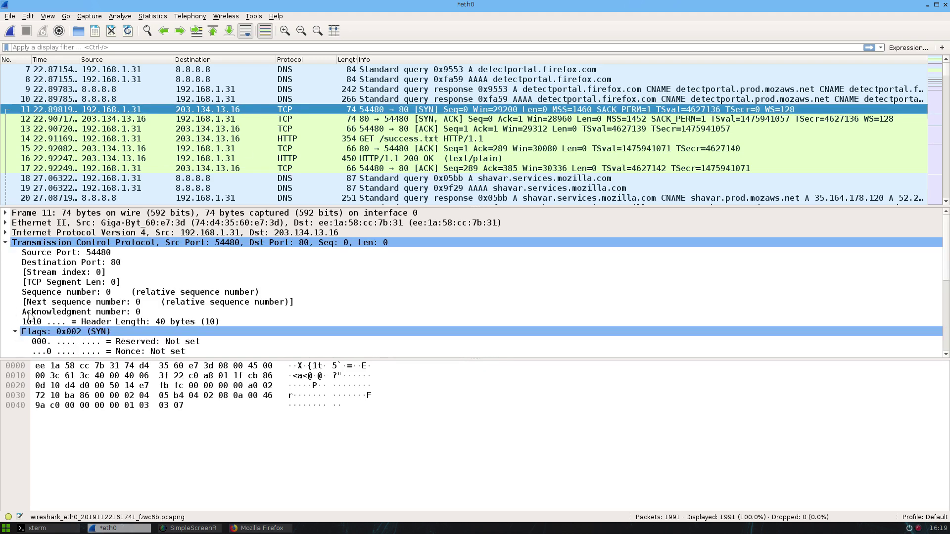
{"action": "left_click", "coordinate": [123, 302]}
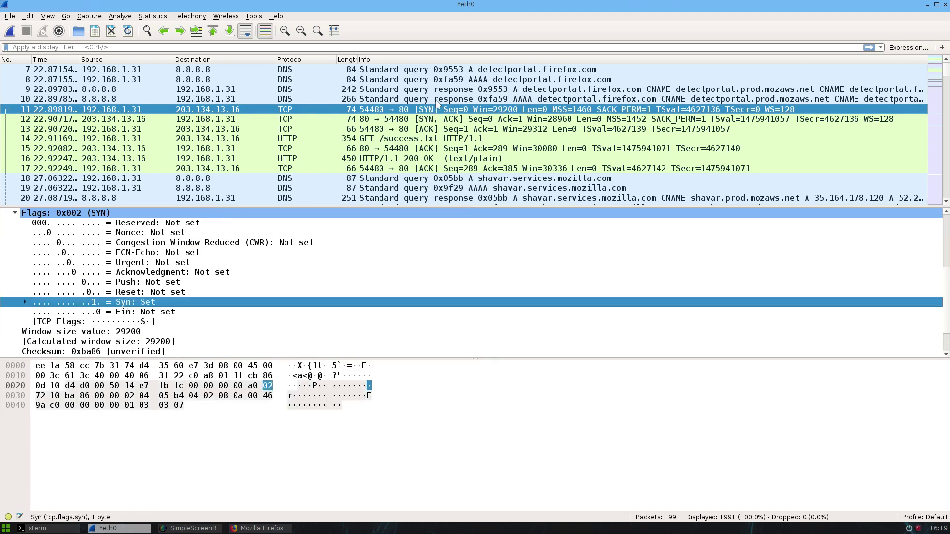
- Examine the Syn and Acknowledgment flags of packet 12 and compare them with the flags of packet 13
{"action": "left_click", "coordinate": [235, 120]}
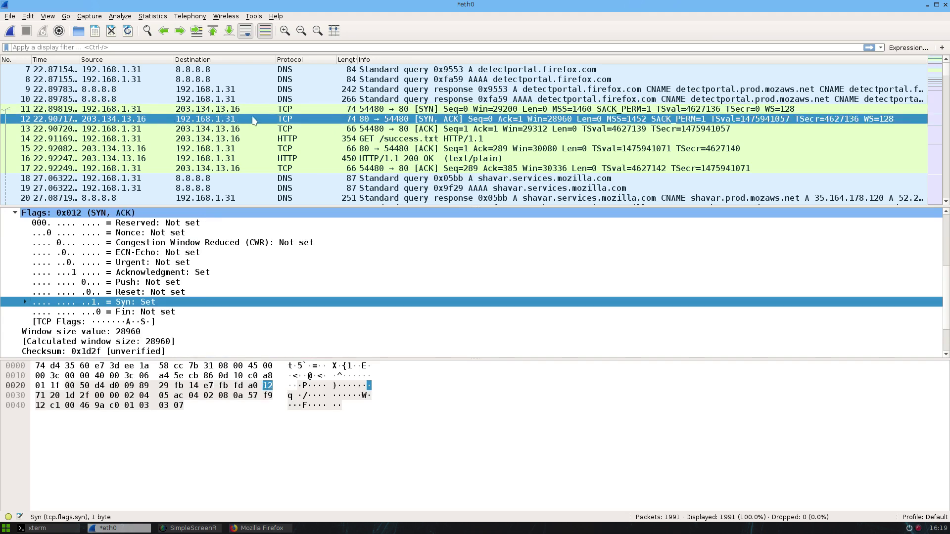
{"action": "left_click", "coordinate": [91, 273]}
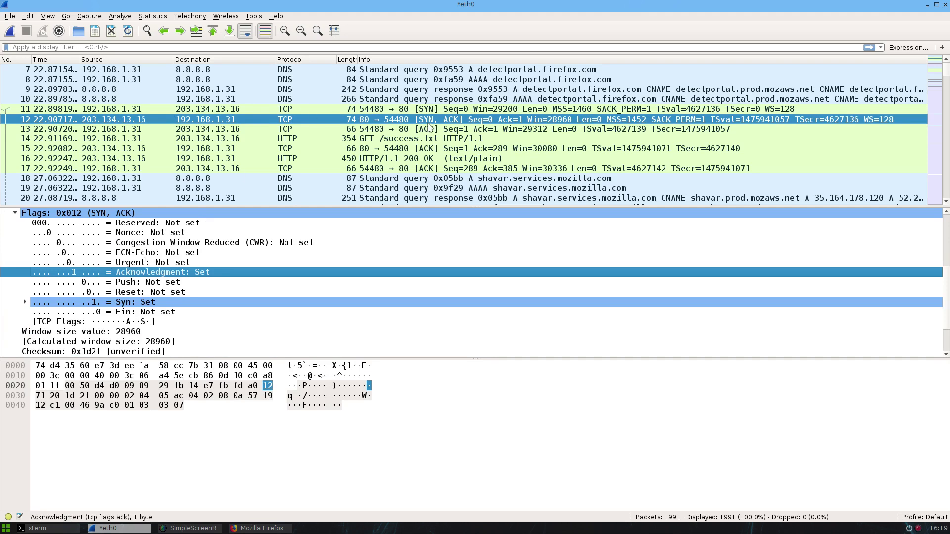
{"action": "left_click", "coordinate": [414, 131]}
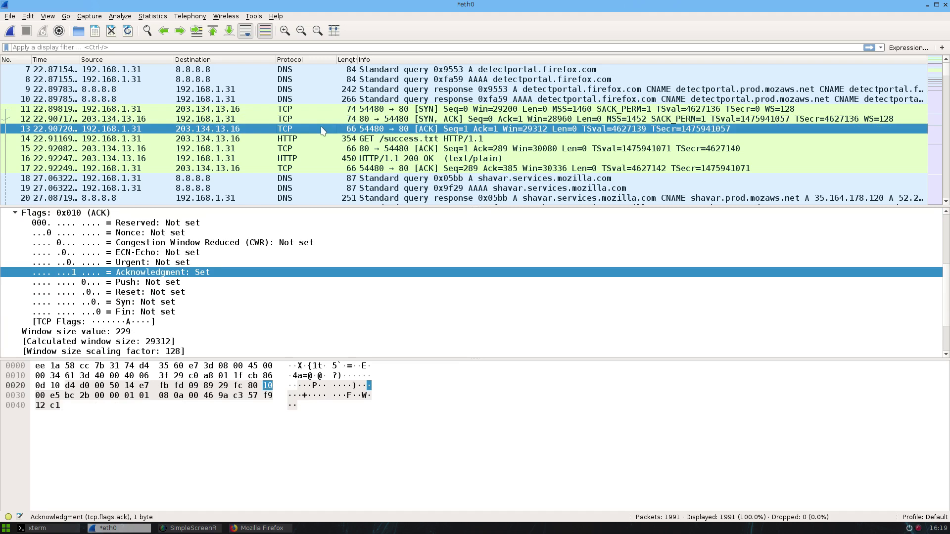
- Select HTTP packet 14 and collapse its Flags and Transmission Control Protocol header
{"action": "left_click", "coordinate": [128, 140]}
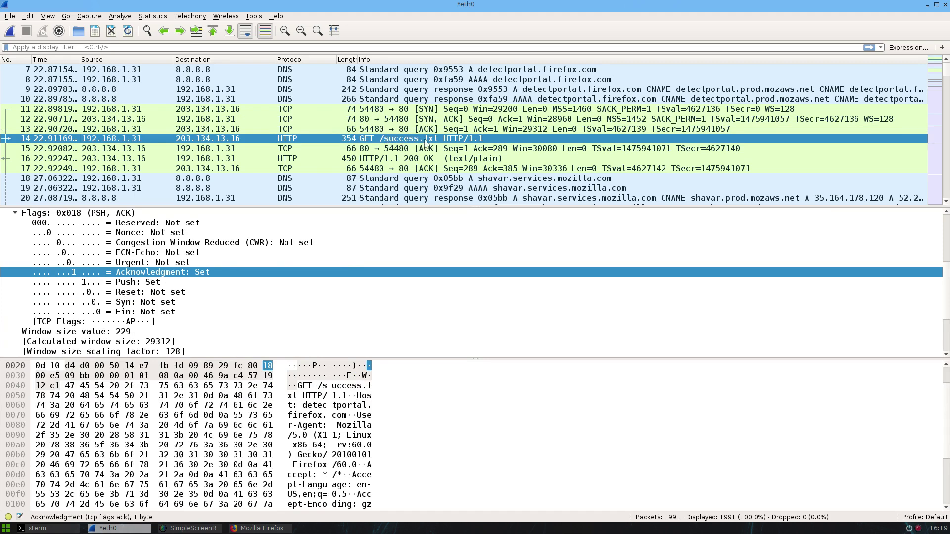
{"action": "left_click", "coordinate": [15, 213]}
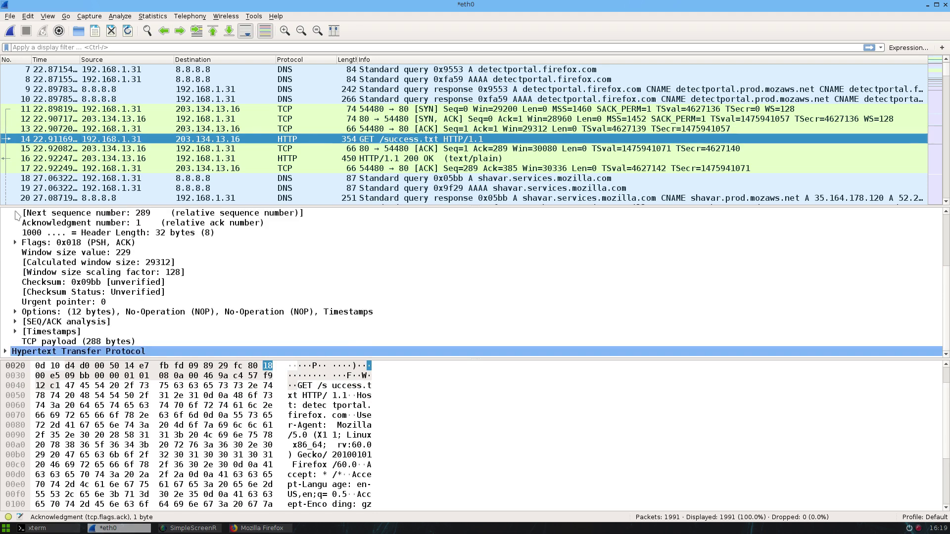
{"action": "scroll", "coordinate": [16, 218], "scroll_direction": "up", "scroll_amount": 3}
{"action": "left_click", "coordinate": [6, 243]}
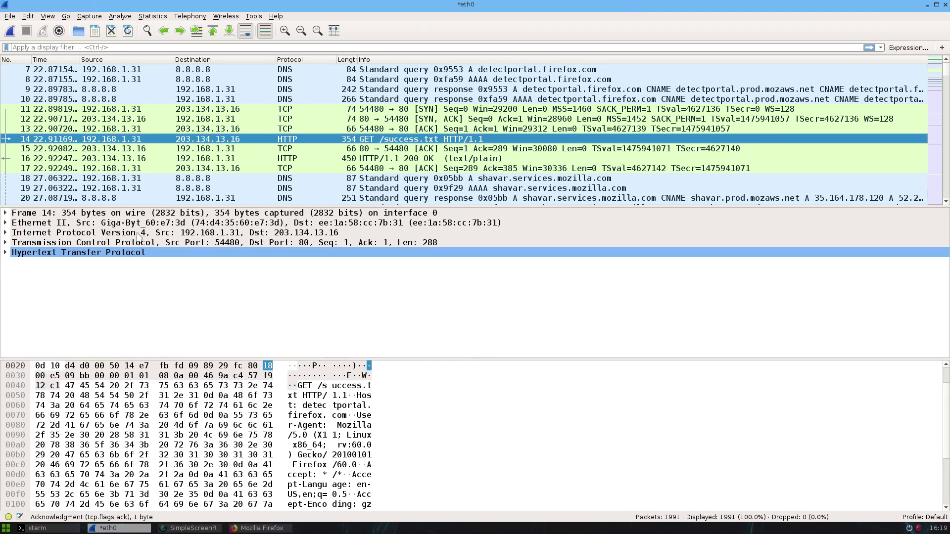
- Highlight packet 14's Internet Protocol, Transmission Control Protocol and Hypertext Transfer Protocol layers one by one to see their bytes
{"action": "left_click", "coordinate": [139, 234]}
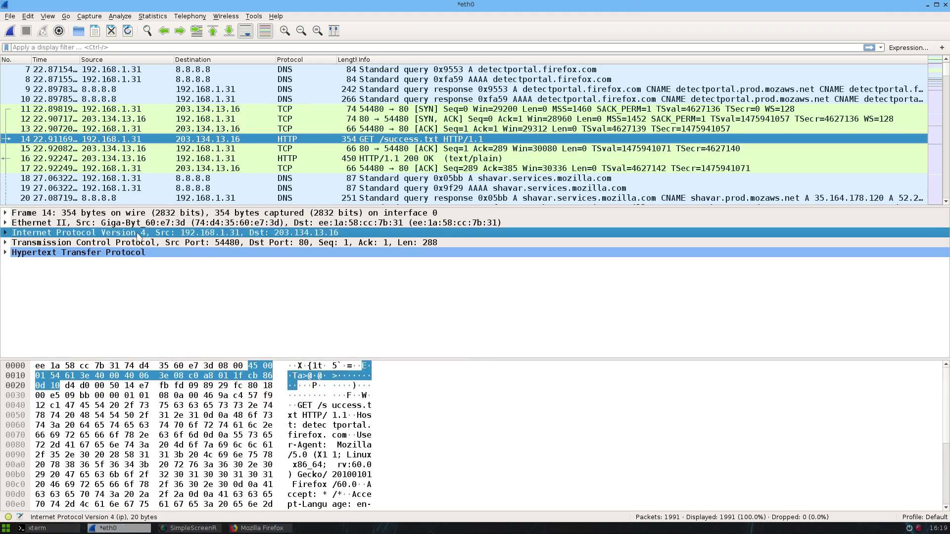
{"action": "left_click", "coordinate": [35, 244]}
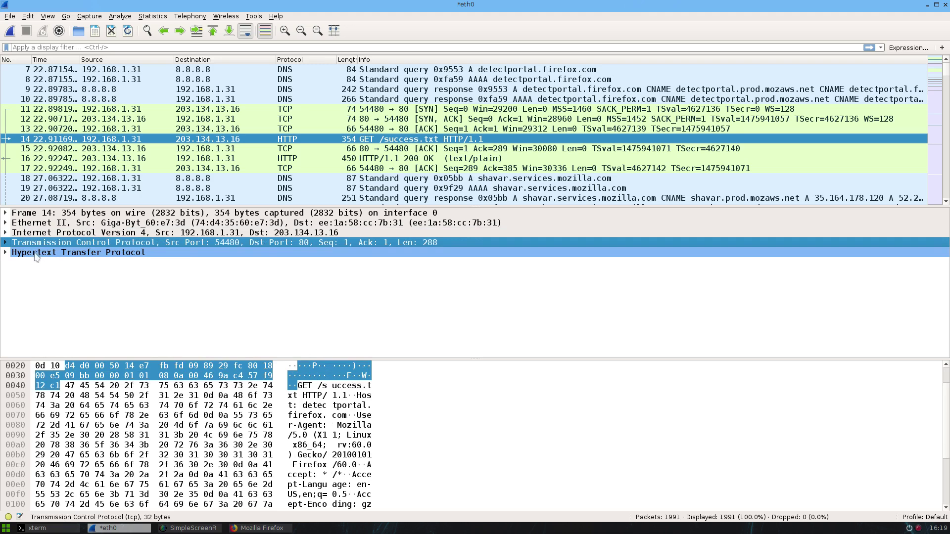
{"action": "left_click", "coordinate": [35, 254]}
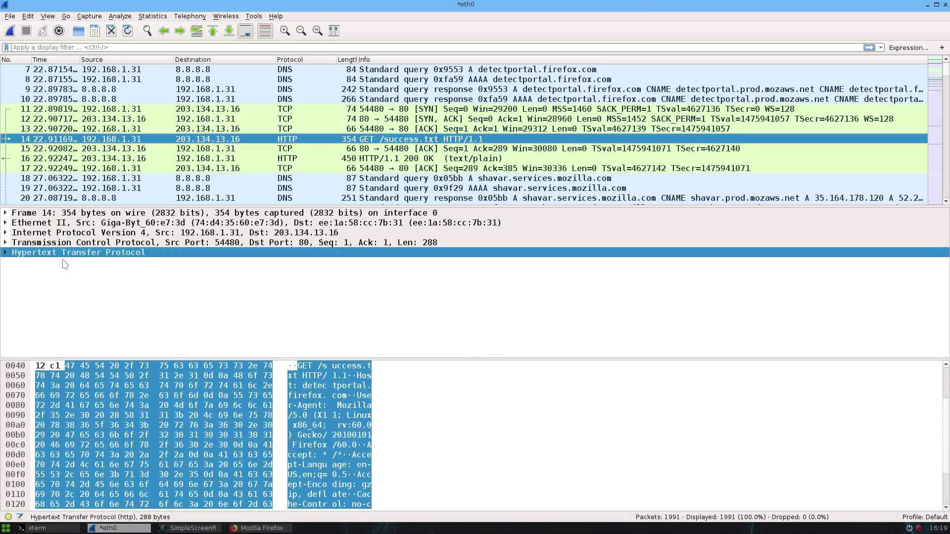
- Expand packet 14's Hypertext Transfer Protocol section and its GET line, and examine the Request URI and the remaining request headers
{"action": "left_click", "coordinate": [5, 253]}
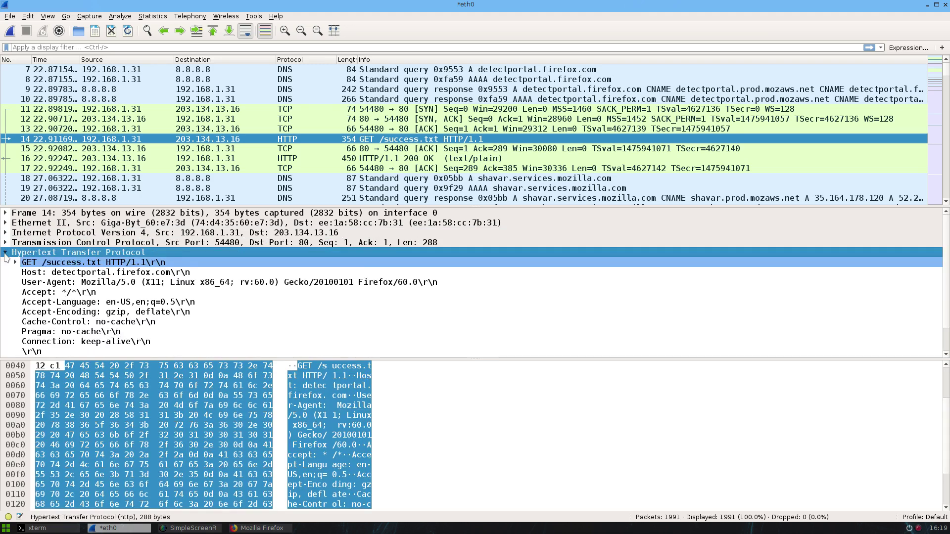
{"action": "left_click", "coordinate": [15, 262]}
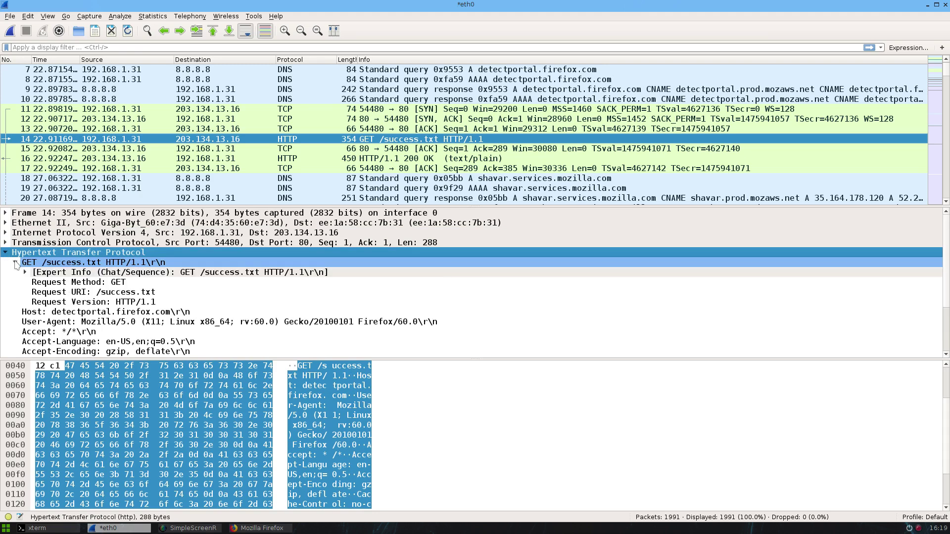
{"action": "left_click", "coordinate": [88, 294]}
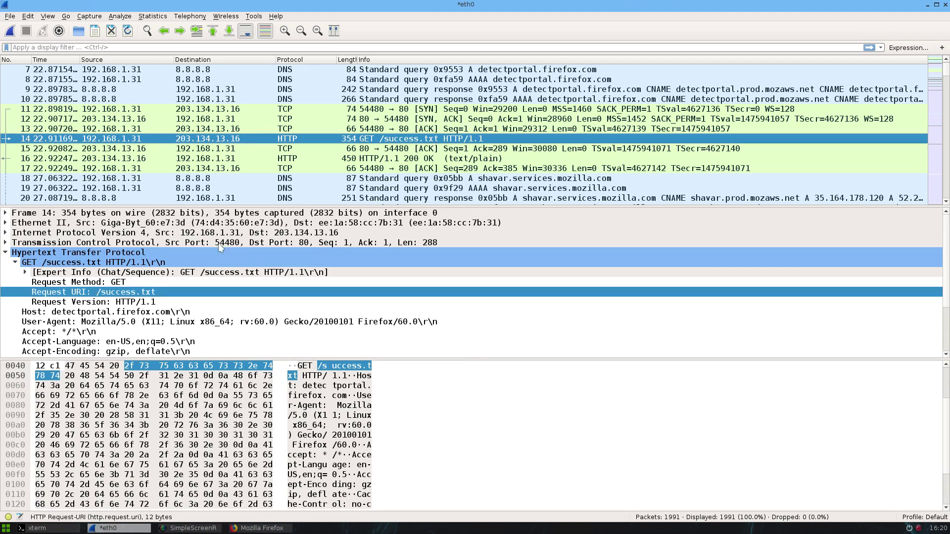
{"action": "scroll", "coordinate": [111, 314], "scroll_direction": "down", "scroll_amount": 1}
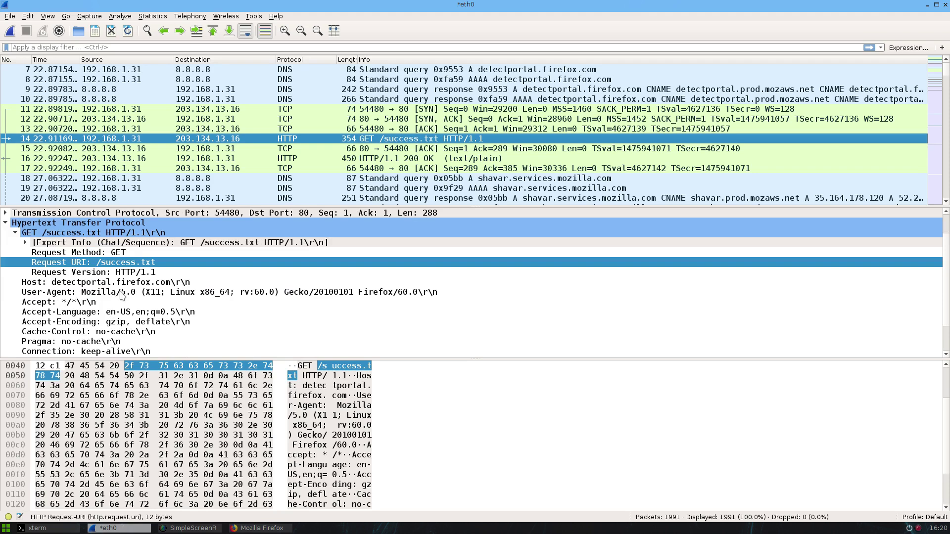
{"action": "scroll", "coordinate": [117, 287], "scroll_direction": "down", "scroll_amount": 1}
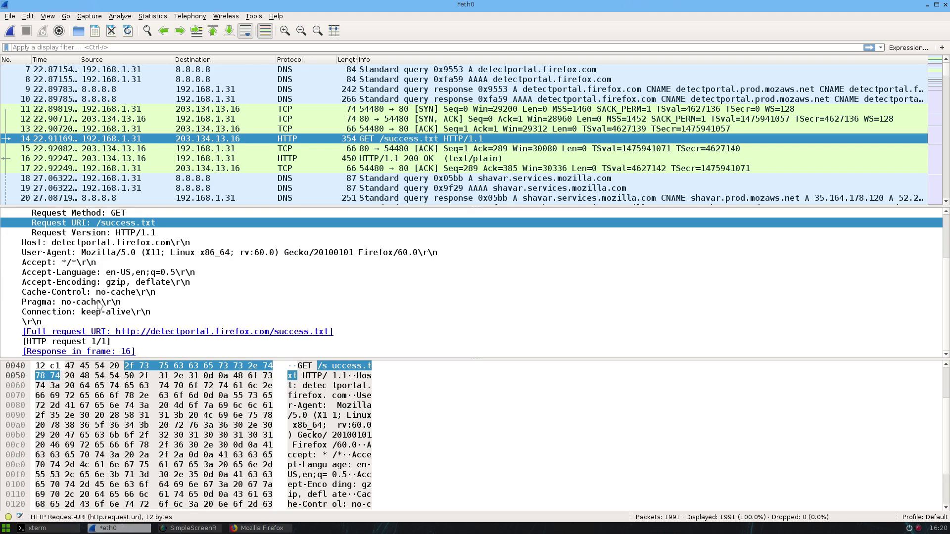
{"action": "scroll", "coordinate": [109, 286], "scroll_direction": "up", "scroll_amount": 2}
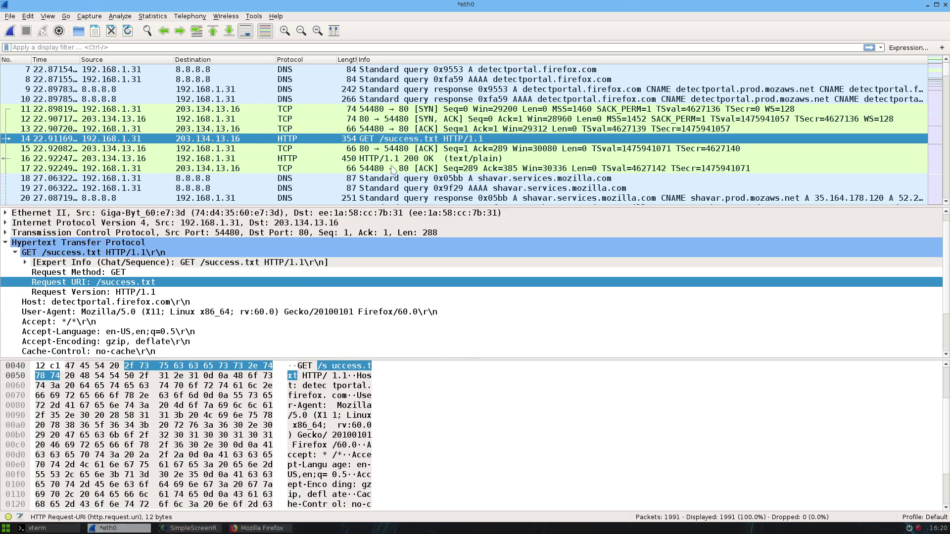
- Look further through the packet list for another TCP conversation on port 80 and select ACK packet 36
{"action": "scroll", "coordinate": [351, 182], "scroll_direction": "down", "scroll_amount": 10}
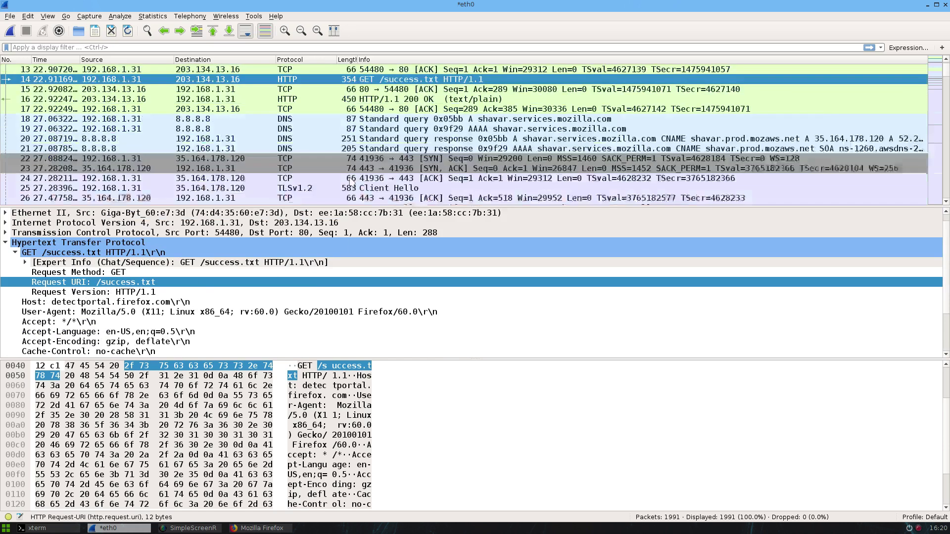
{"action": "scroll", "coordinate": [351, 182], "scroll_direction": "down", "scroll_amount": 4}
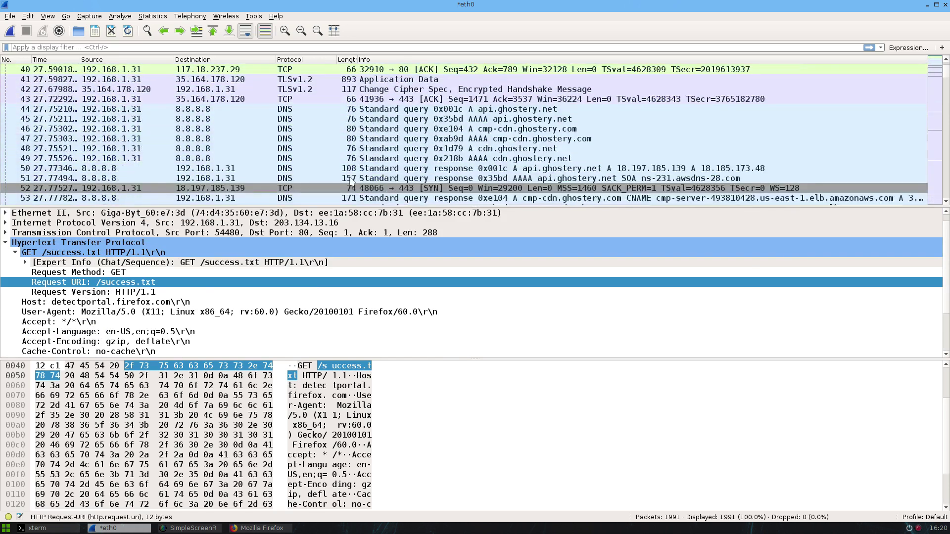
{"action": "scroll", "coordinate": [351, 182], "scroll_direction": "up", "scroll_amount": 3}
{"action": "scroll", "coordinate": [350, 182], "scroll_direction": "up", "scroll_amount": 4}
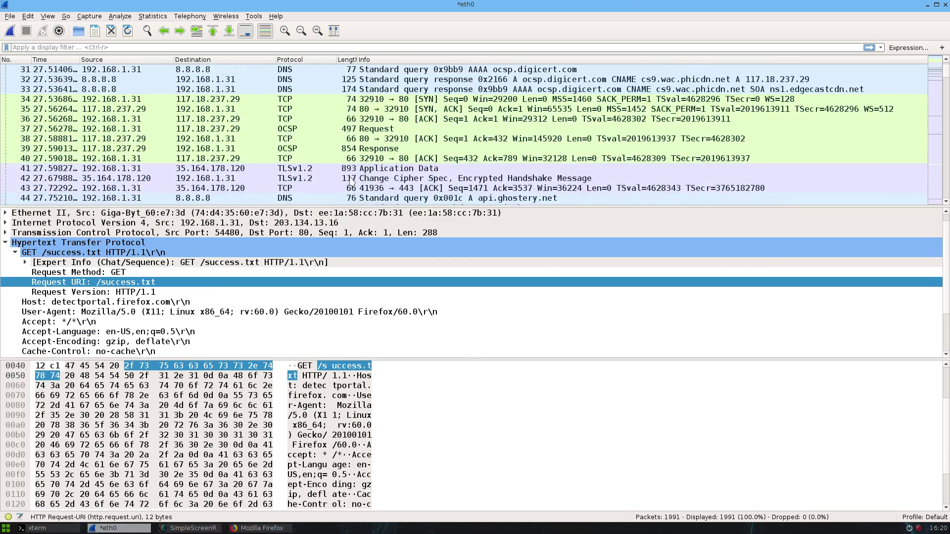
{"action": "scroll", "coordinate": [350, 182], "scroll_direction": "down", "scroll_amount": 1}
{"action": "left_click", "coordinate": [320, 120]}
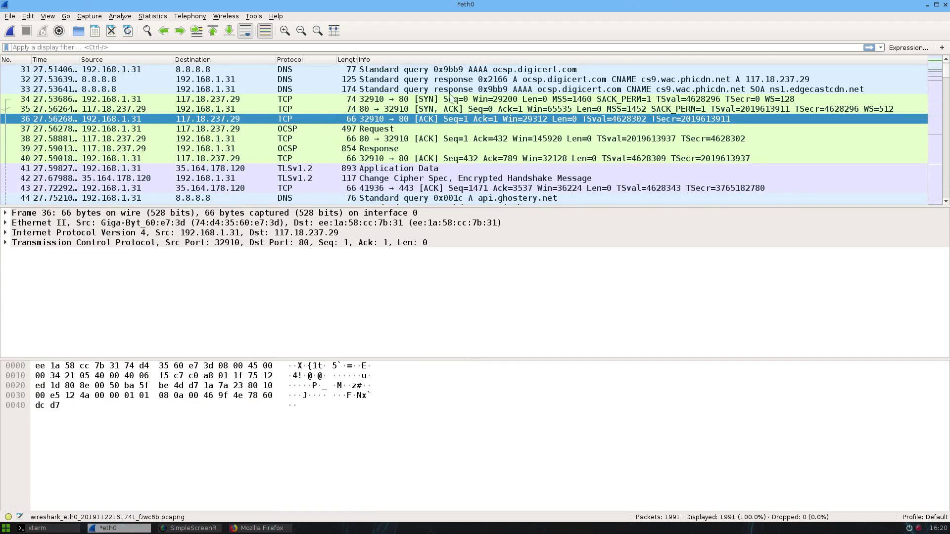
- Step through handshake packets 34 to 36 of the conversation with 117.18.237.29
{"action": "key", "text": "Up"}
{"action": "key", "text": "Up"}
{"action": "key", "text": "Down"}
{"action": "key", "text": "Down"}
- Follow packet 36's TCP stream, read the conversation, and close the stream window
{"action": "right_click", "coordinate": [186, 122]}
{"action": "mouse_move", "coordinate": [307, 246]}
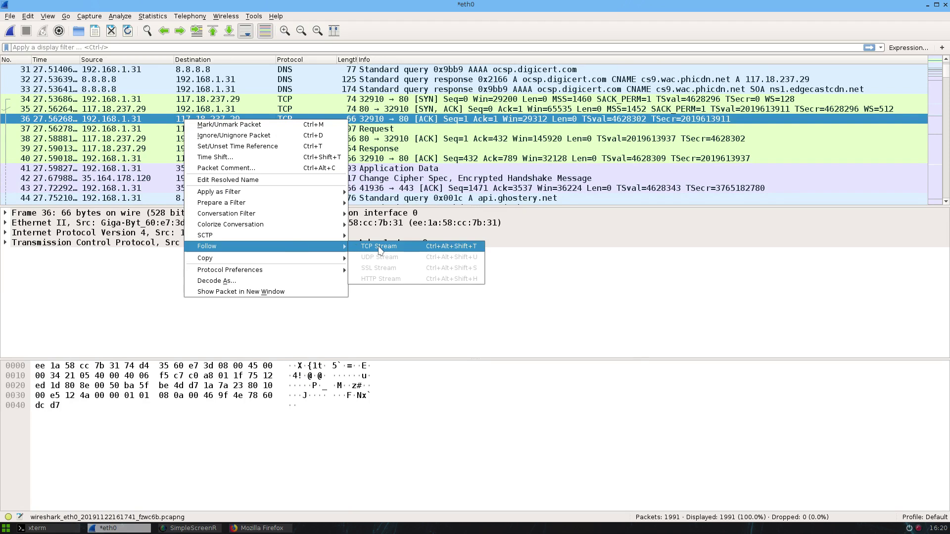
{"action": "left_click", "coordinate": [379, 247]}
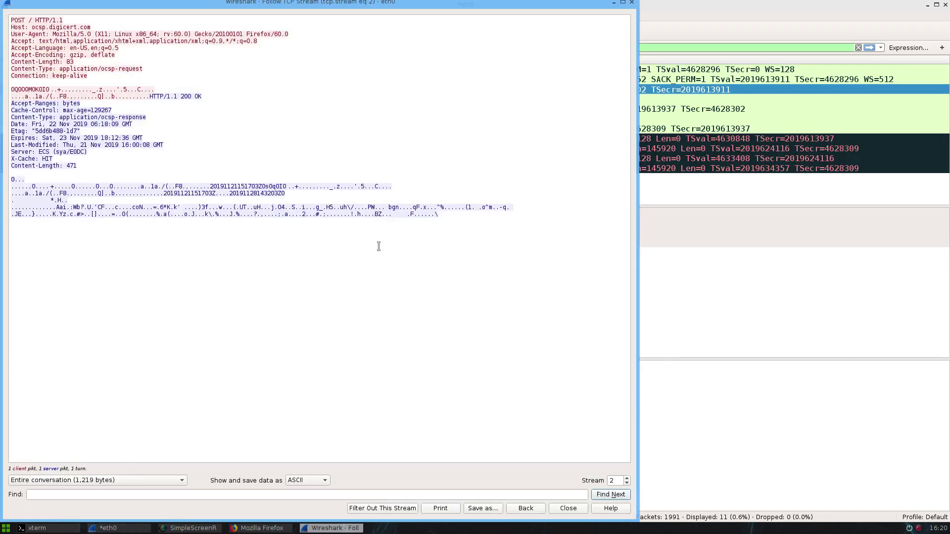
{"action": "left_click", "coordinate": [631, 3]}
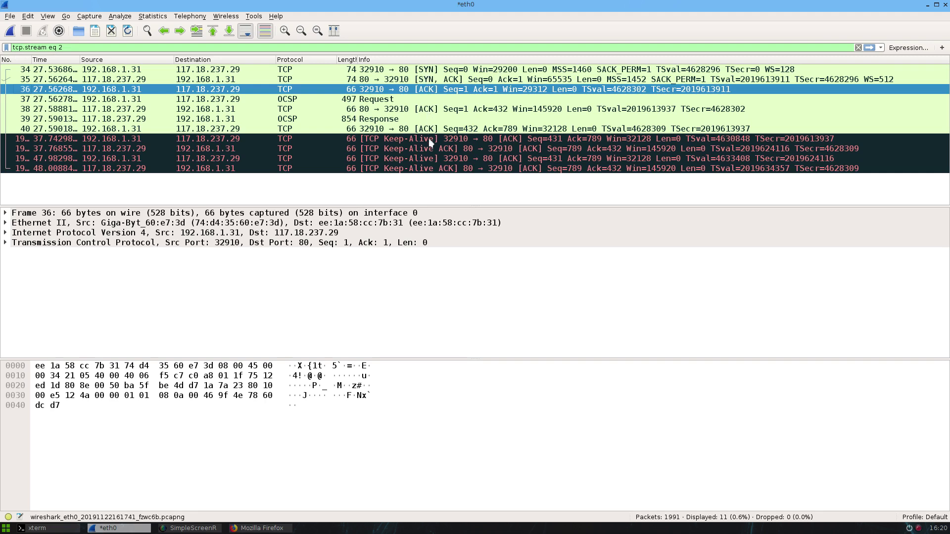
- Reopen packet 36's TCP stream, enlarge its text and move the window to read the request and response headers
{"action": "right_click", "coordinate": [317, 90]}
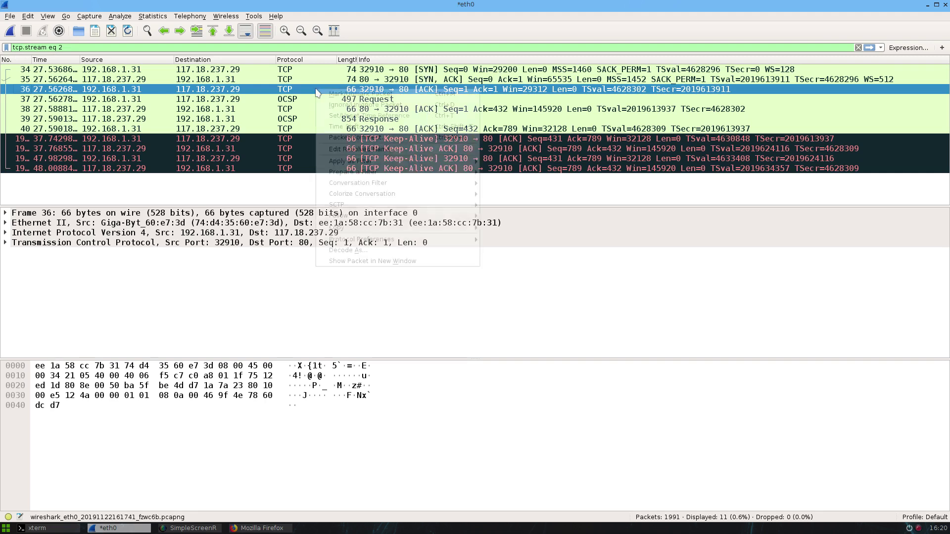
{"action": "mouse_move", "coordinate": [396, 216]}
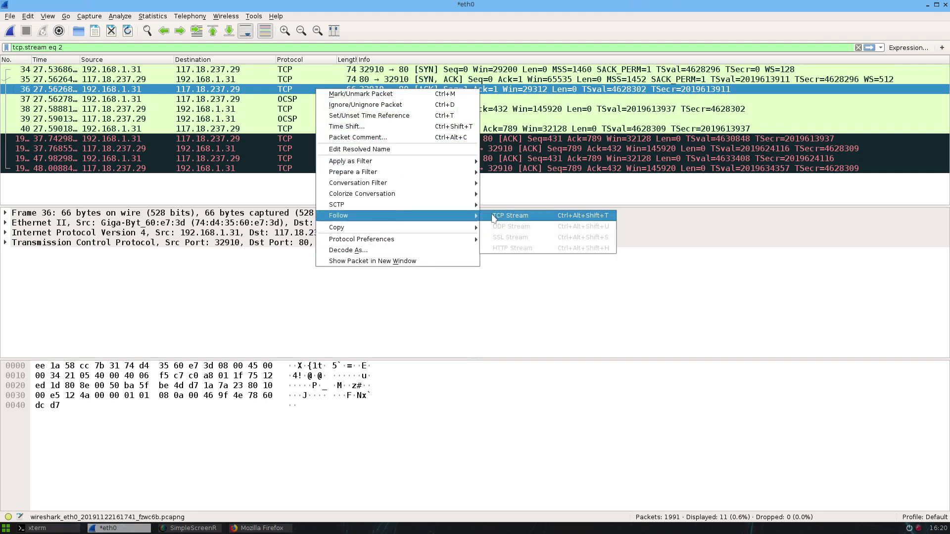
{"action": "left_click", "coordinate": [520, 216]}
{"action": "scroll", "coordinate": [341, 149], "scroll_direction": "up", "scroll_amount": 3, "text": "ctrl"}
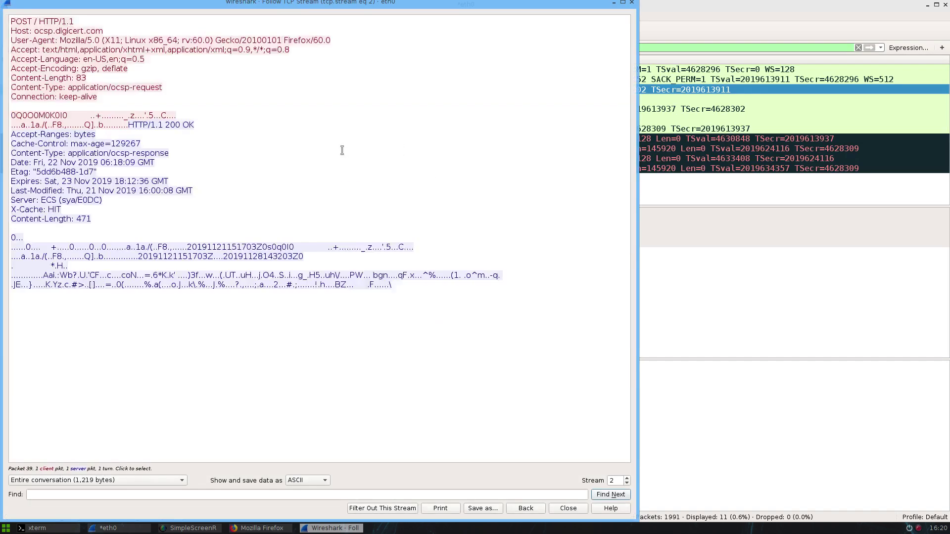
{"action": "left_click_drag", "start_coordinate": [406, 4], "coordinate": [557, 10]}
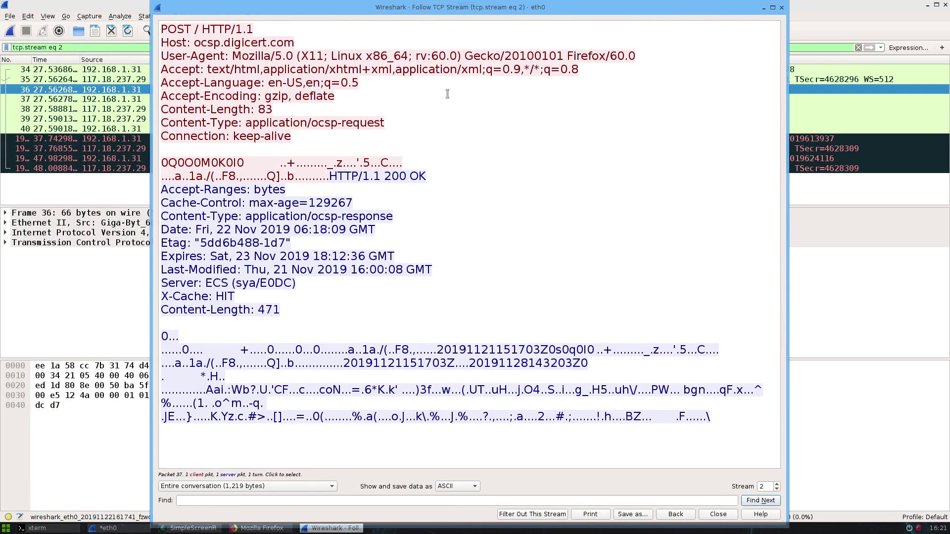
- Close the TCP stream window and clear the tcp.stream eq 2 display filter
{"action": "left_click", "coordinate": [781, 7]}
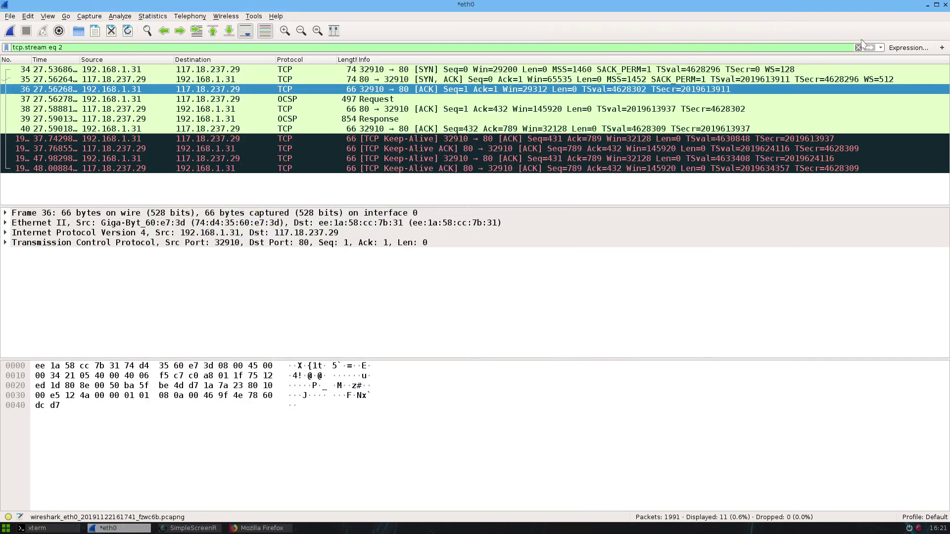
{"action": "left_click", "coordinate": [858, 47]}
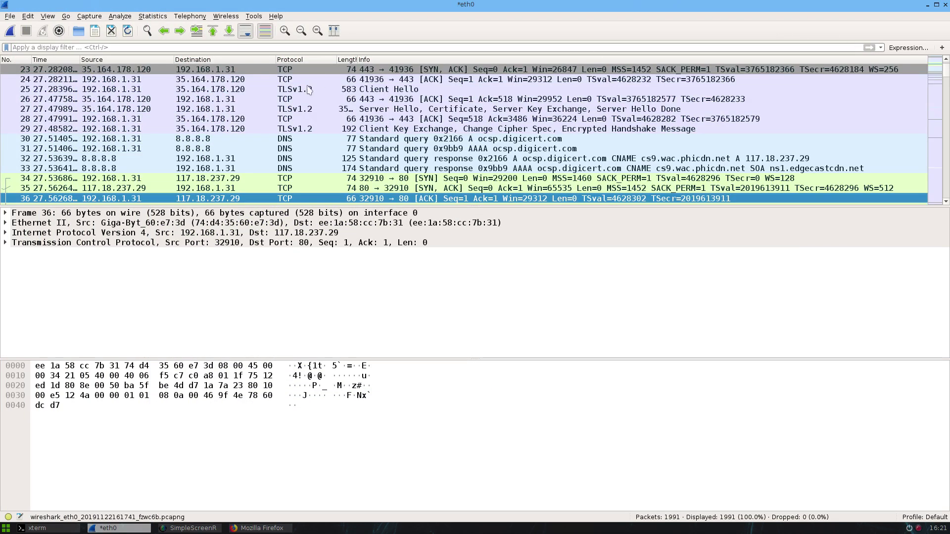
- Filter the packet list with dns and look through the DNS queries and responses
{"action": "scroll", "coordinate": [235, 169], "scroll_direction": "down", "scroll_amount": 8}
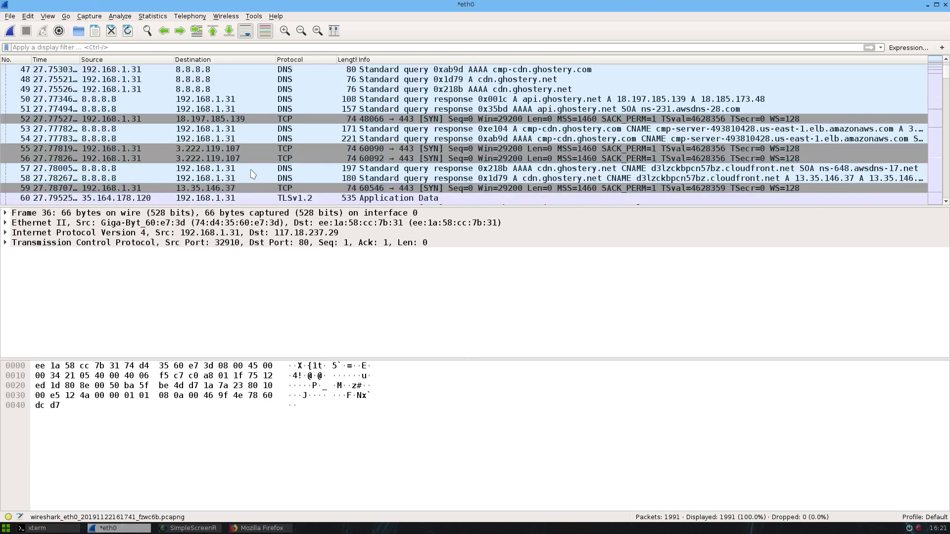
{"action": "scroll", "coordinate": [250, 167], "scroll_direction": "down", "scroll_amount": 4}
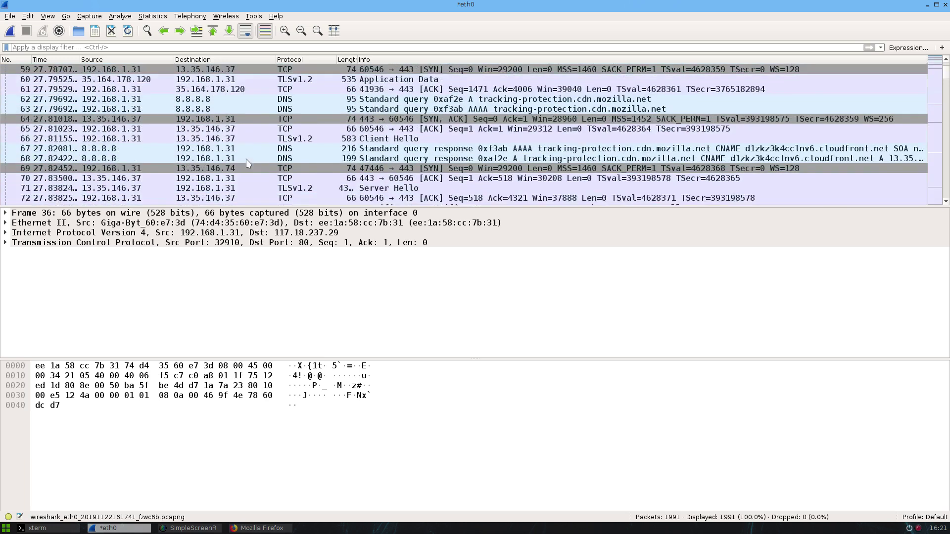
{"action": "scroll", "coordinate": [251, 158], "scroll_direction": "down", "scroll_amount": 16}
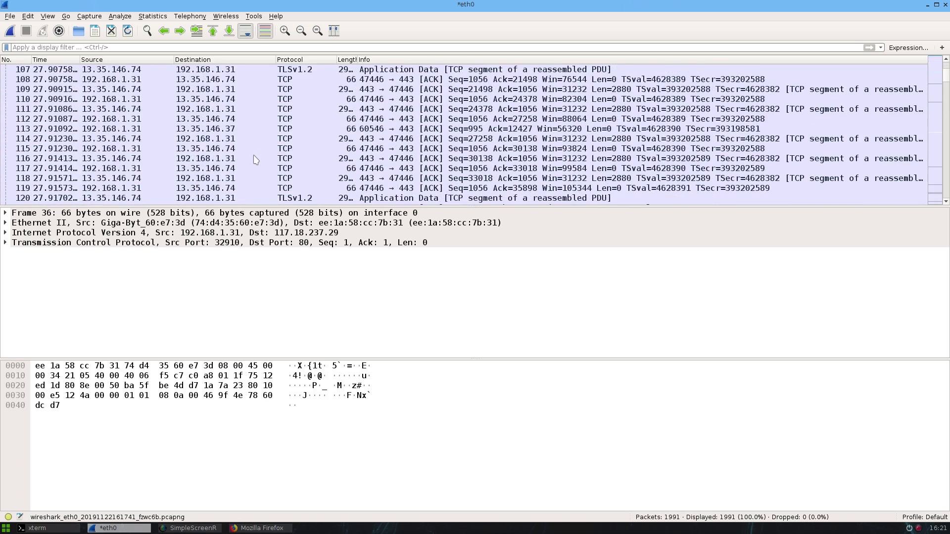
{"action": "scroll", "coordinate": [256, 159], "scroll_direction": "down", "scroll_amount": 5}
{"action": "scroll", "coordinate": [255, 159], "scroll_direction": "up", "scroll_amount": 10}
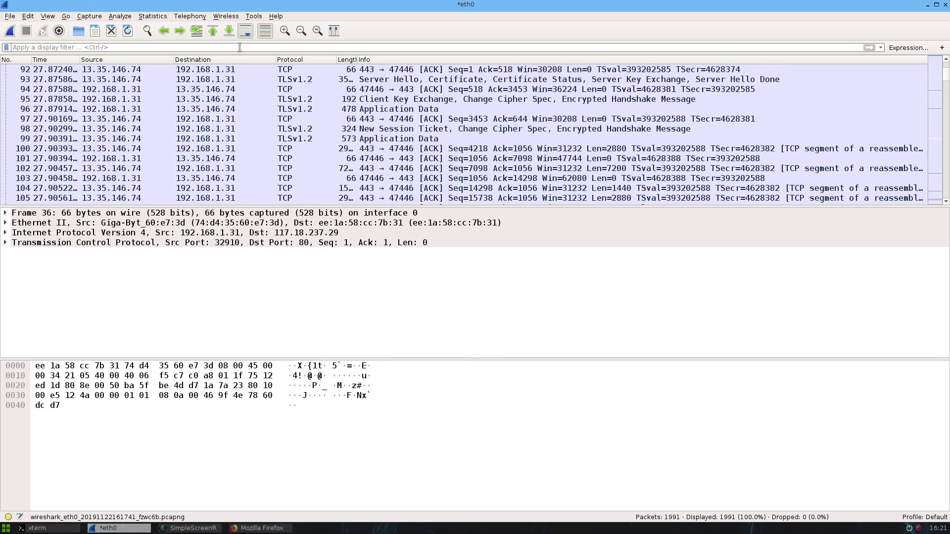
{"action": "type", "text": "dns"}
{"action": "key", "text": "Return"}
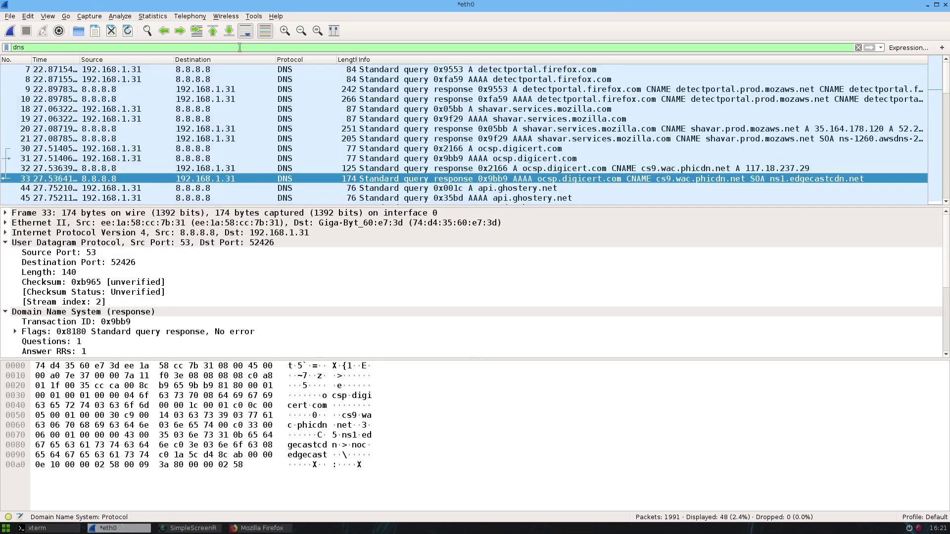
{"action": "scroll", "coordinate": [352, 142], "scroll_direction": "down", "scroll_amount": 10}
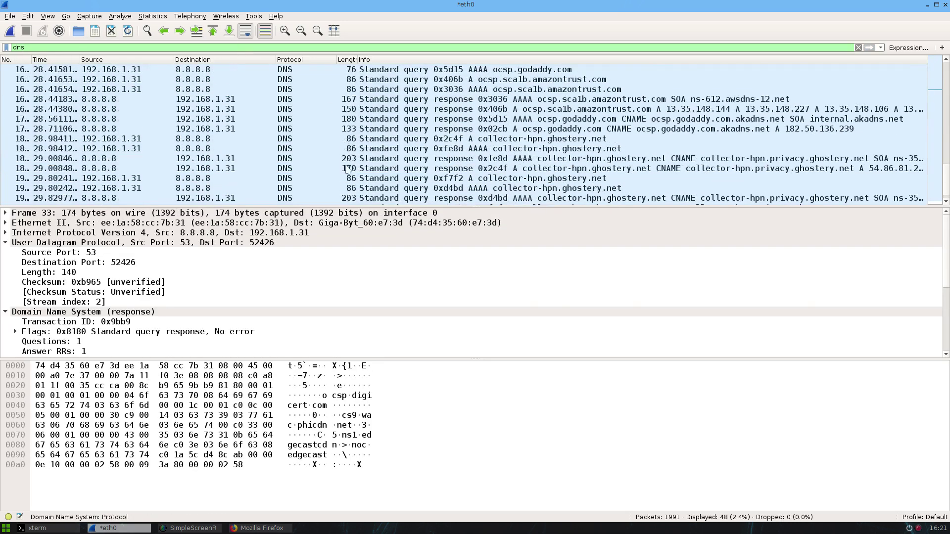
{"action": "scroll", "coordinate": [348, 170], "scroll_direction": "down", "scroll_amount": 1}
{"action": "scroll", "coordinate": [349, 171], "scroll_direction": "up", "scroll_amount": 10}
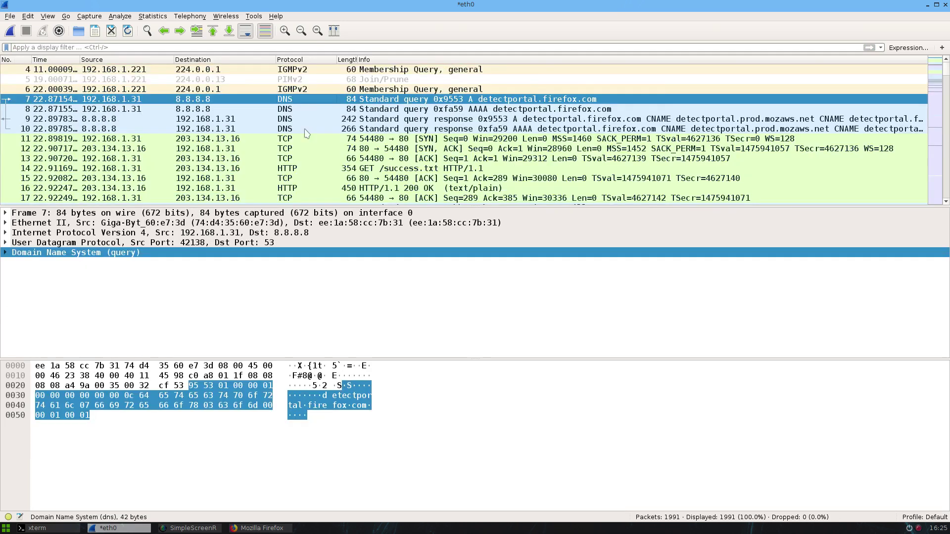
- Select DNS query packet 31 for ocsp.digicert.com and highlight its IP, UDP and Domain Name System layers in turn
{"action": "scroll", "coordinate": [306, 132], "scroll_direction": "up", "scroll_amount": 1}
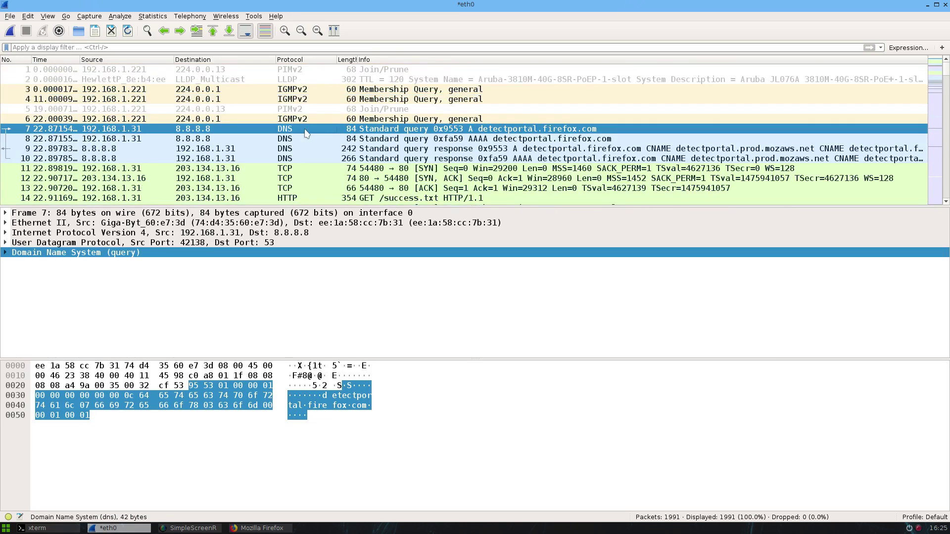
{"action": "scroll", "coordinate": [305, 132], "scroll_direction": "down", "scroll_amount": 8}
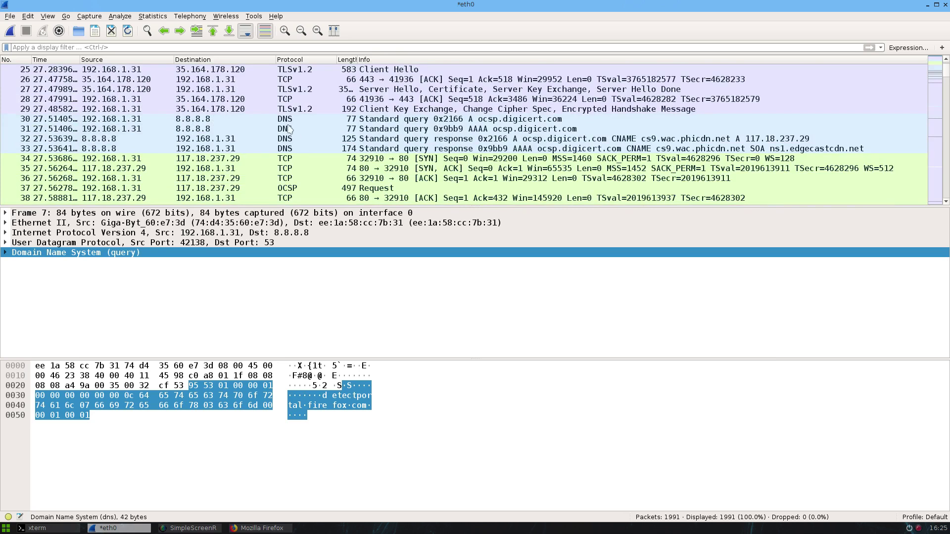
{"action": "left_click", "coordinate": [295, 130]}
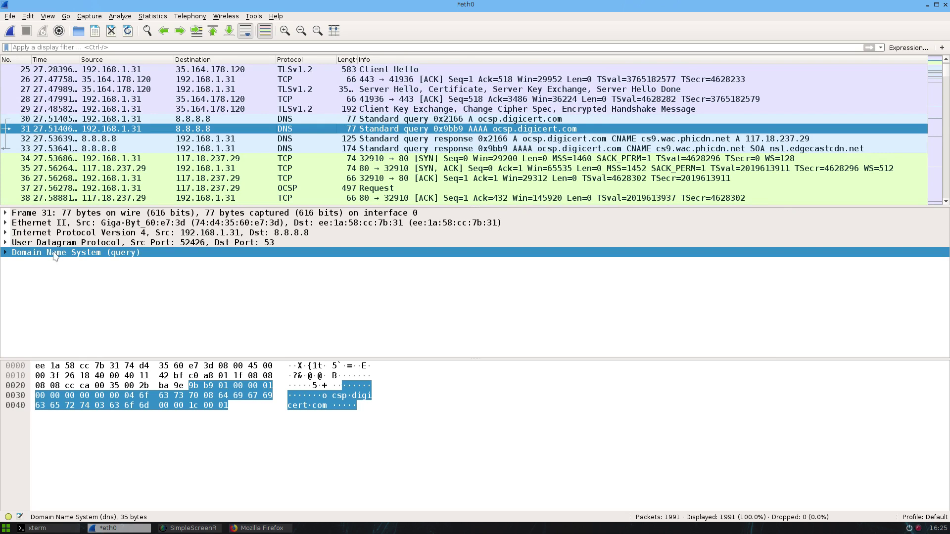
{"action": "left_click", "coordinate": [58, 233]}
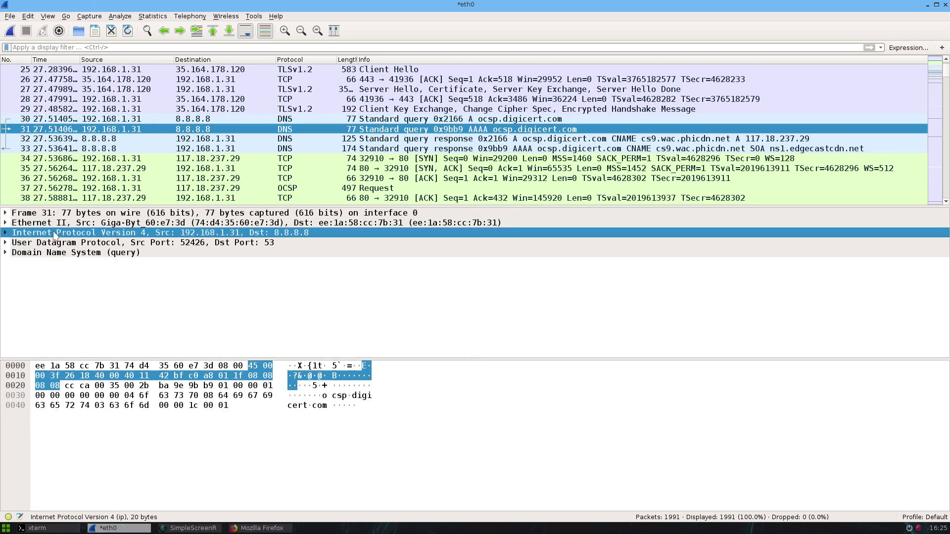
{"action": "left_click", "coordinate": [58, 243]}
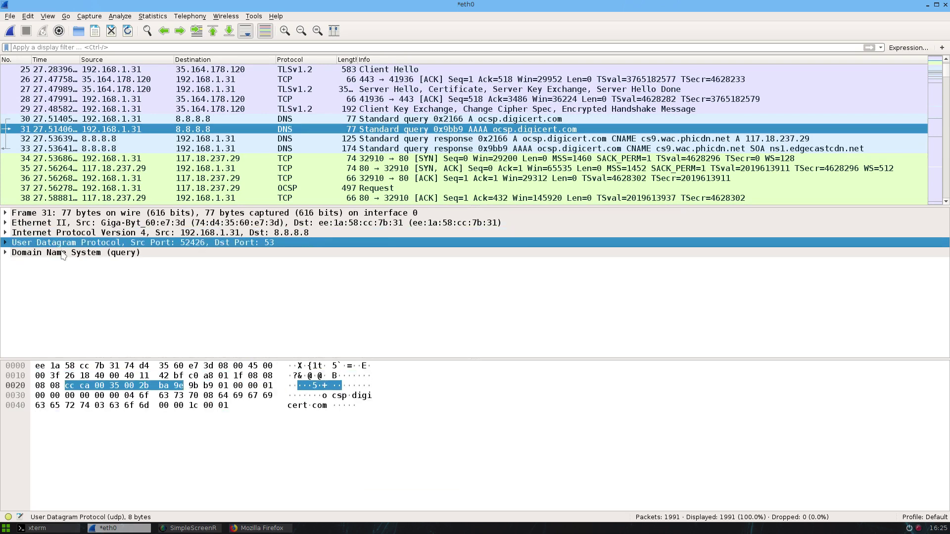
{"action": "left_click", "coordinate": [63, 253]}
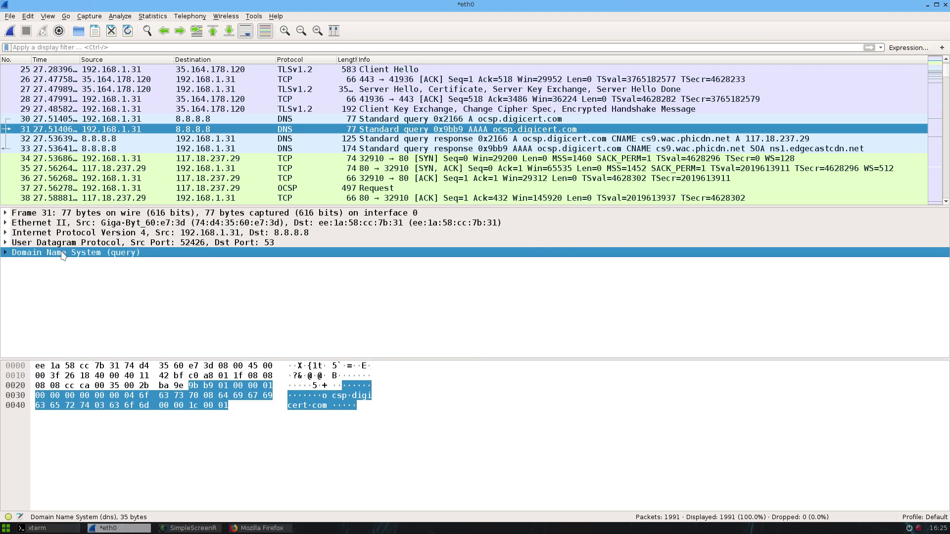
- Apply packet 31's Domain Name System layer as the display filter
{"action": "right_click", "coordinate": [63, 253]}
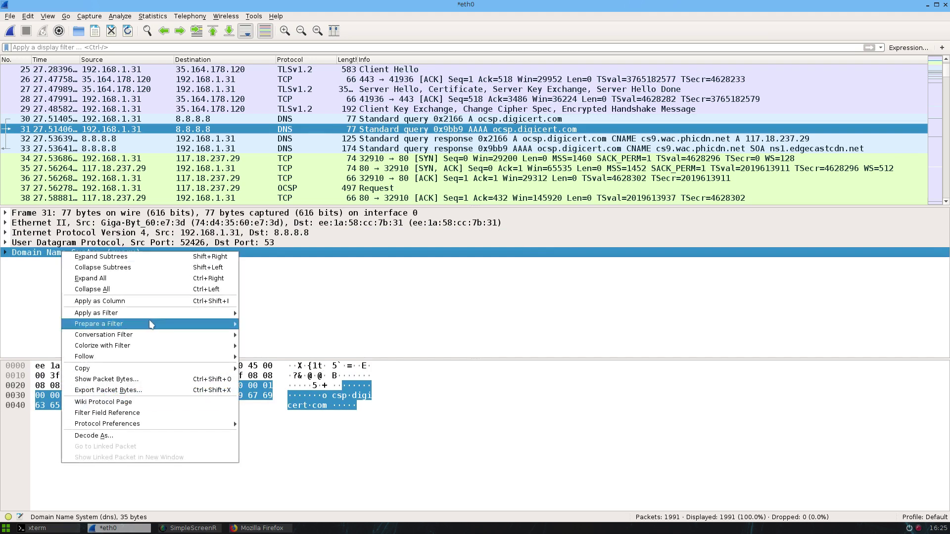
{"action": "mouse_move", "coordinate": [151, 314]}
{"action": "left_click", "coordinate": [267, 314]}
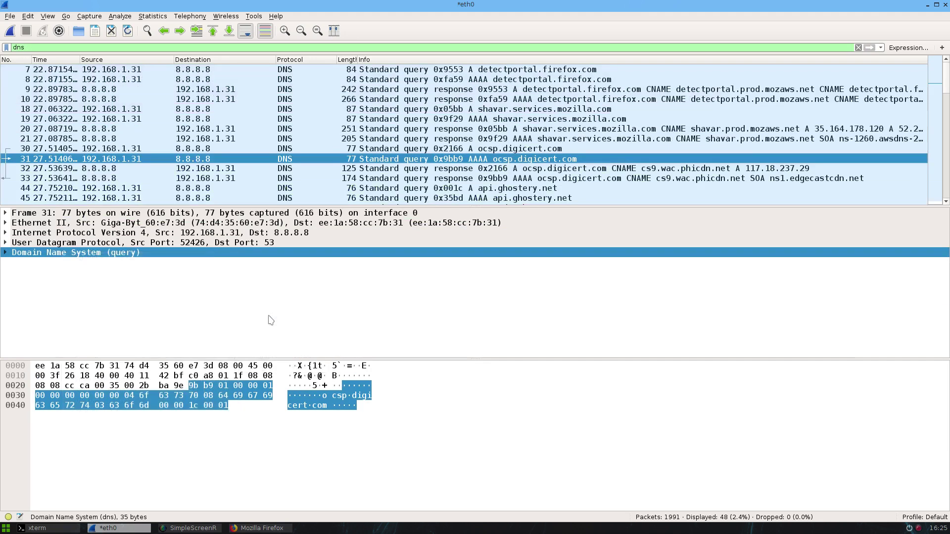
- Clear the dns display filter to list all captured packets
{"action": "double_click", "coordinate": [31, 48]}
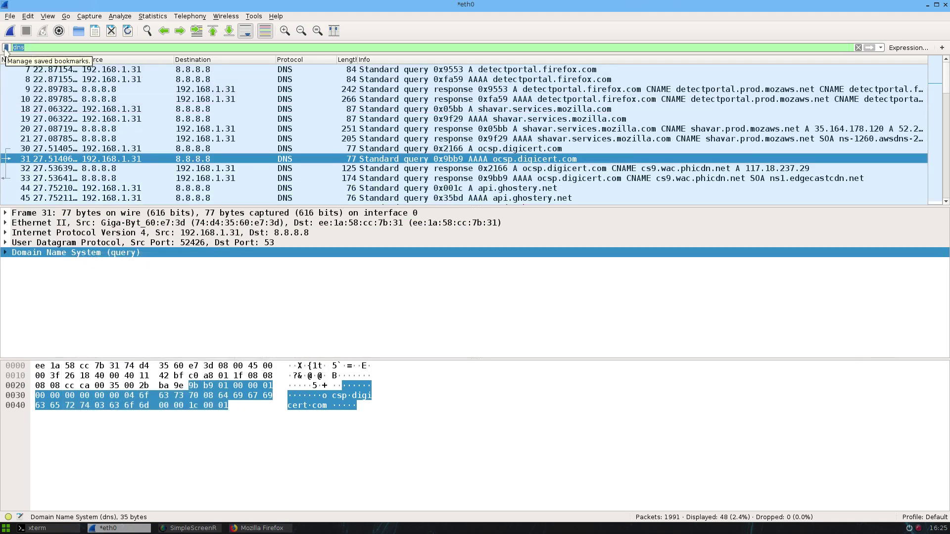
{"action": "key", "text": "BackSpace"}
{"action": "key", "text": "Return"}
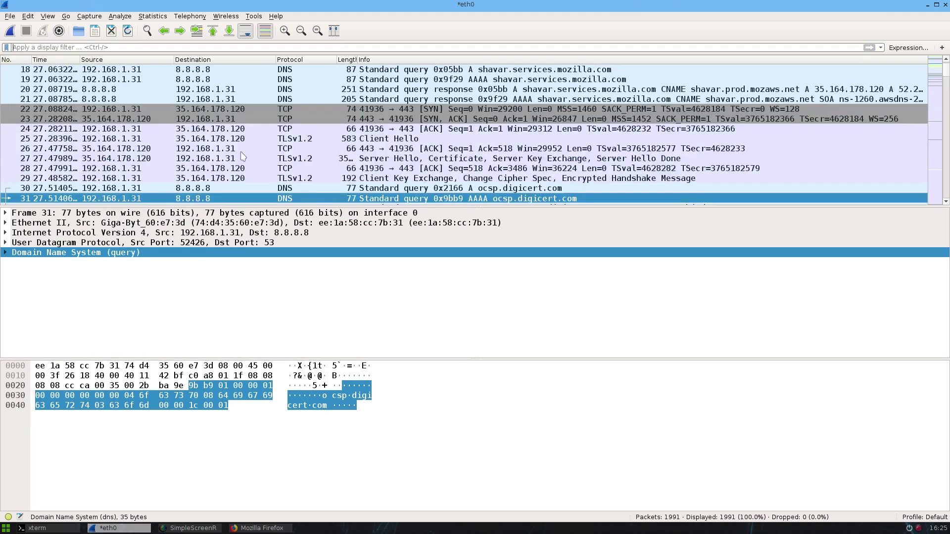
- Select HTTP packet 14, GET /success.txt, and enlarge the packet details area to read its HTTP headers
{"action": "scroll", "coordinate": [245, 153], "scroll_direction": "down", "scroll_amount": 9}
{"action": "scroll", "coordinate": [246, 153], "scroll_direction": "up", "scroll_amount": 4}
{"action": "scroll", "coordinate": [246, 153], "scroll_direction": "up", "scroll_amount": 11}
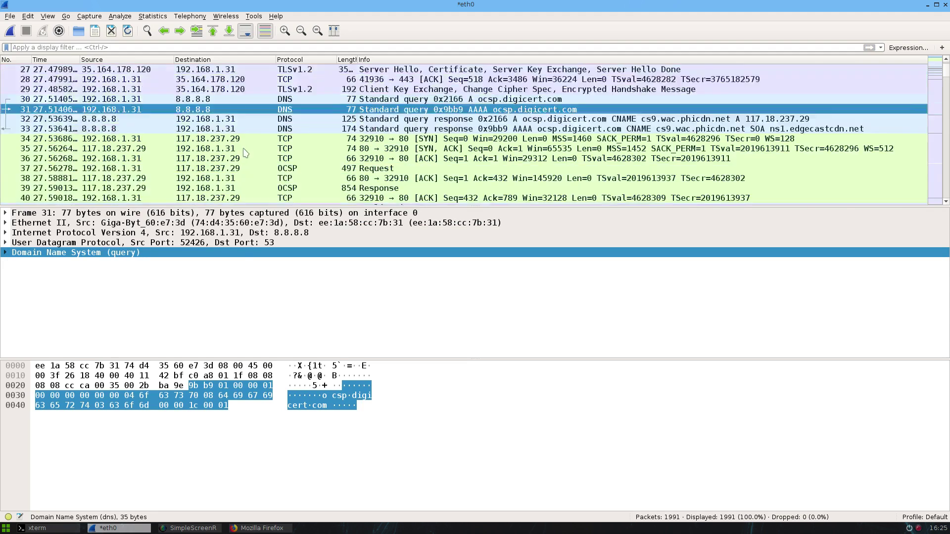
{"action": "scroll", "coordinate": [286, 140], "scroll_direction": "down", "scroll_amount": 2}
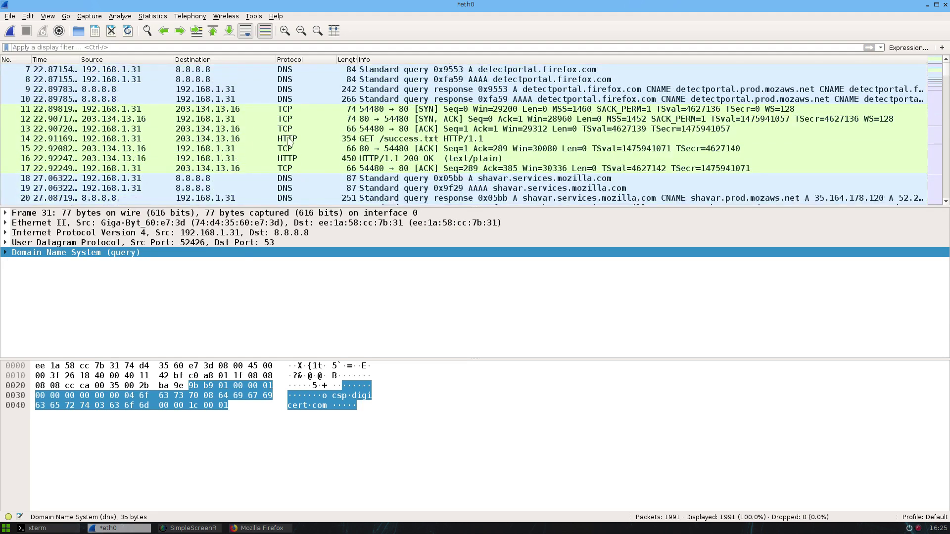
{"action": "left_click", "coordinate": [288, 140]}
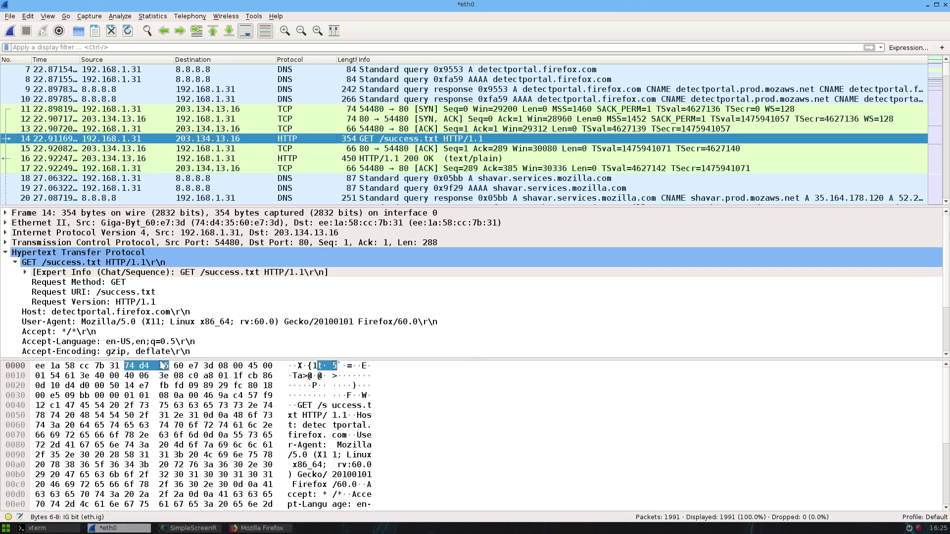
{"action": "left_click_drag", "start_coordinate": [159, 358], "coordinate": [166, 476]}
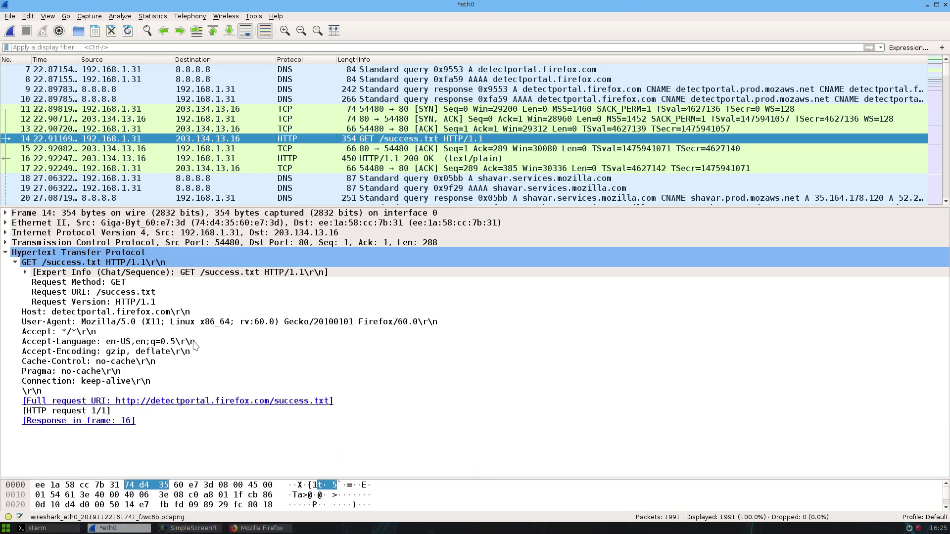
- Expand packet 14's Ethernet II layer, highlight the source MAC address, and collapse the layer
{"action": "left_click", "coordinate": [5, 223]}
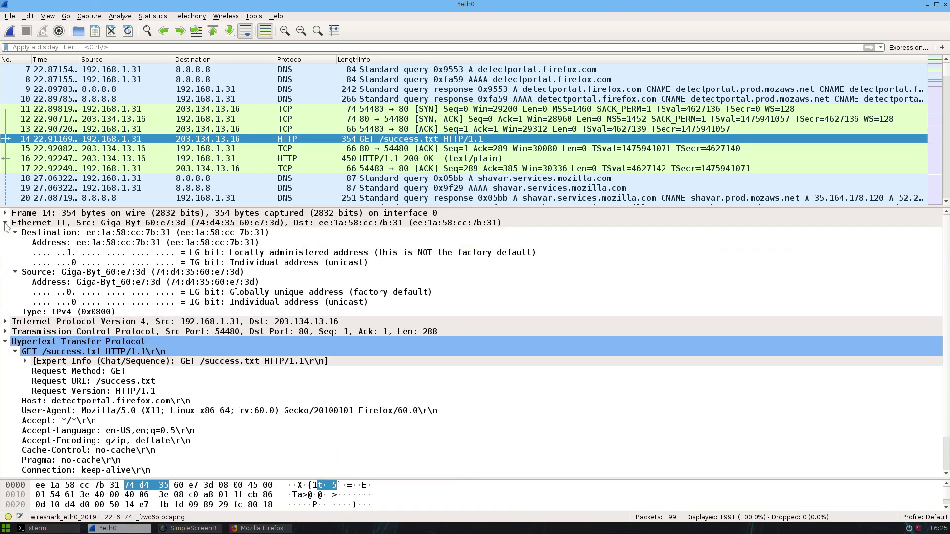
{"action": "left_click", "coordinate": [117, 283]}
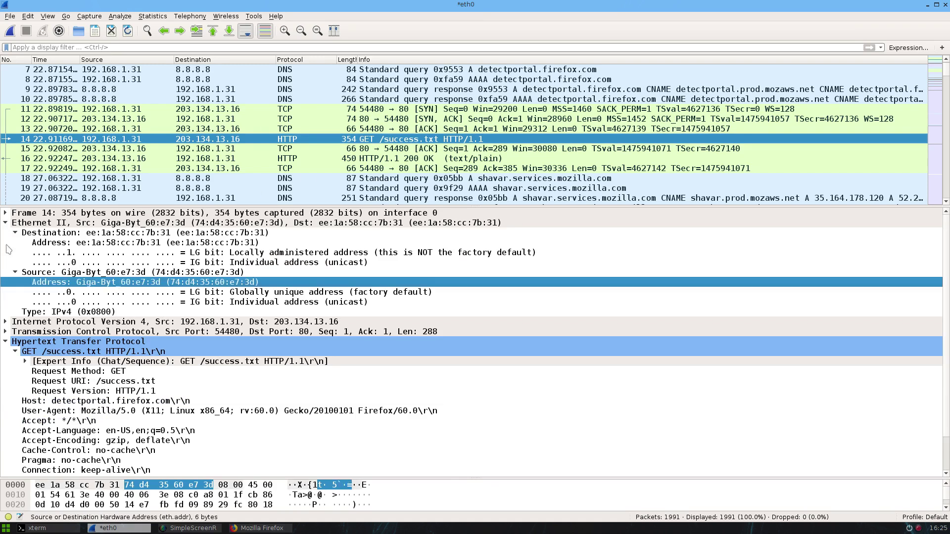
{"action": "left_click", "coordinate": [5, 223]}
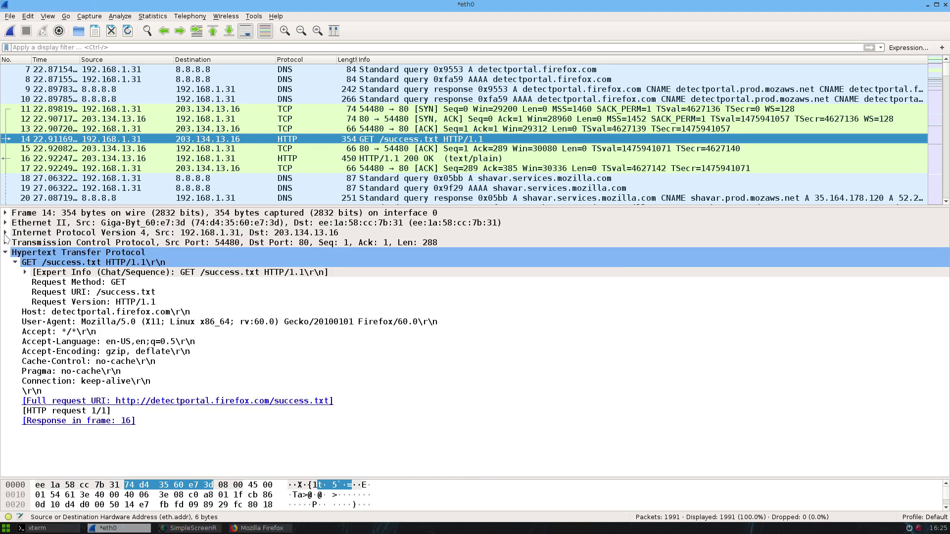
- Expand packet 14's Internet Protocol layer, highlight its destination and source addresses, and collapse the layer
{"action": "left_click", "coordinate": [5, 234]}
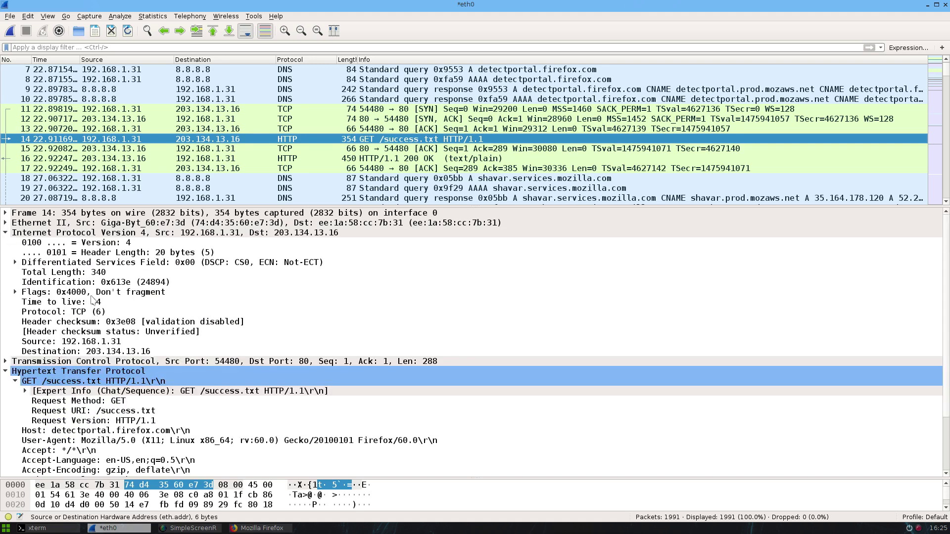
{"action": "left_click", "coordinate": [107, 353]}
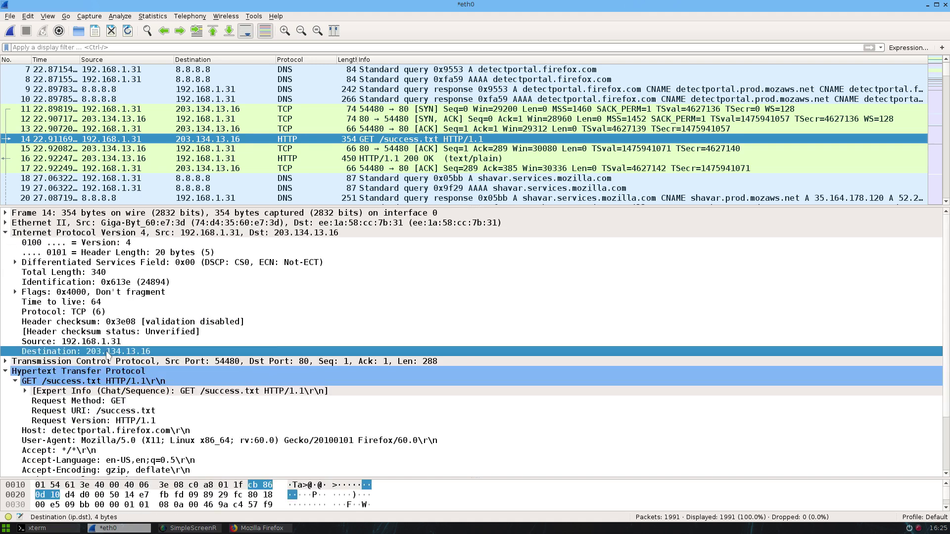
{"action": "left_click", "coordinate": [101, 343]}
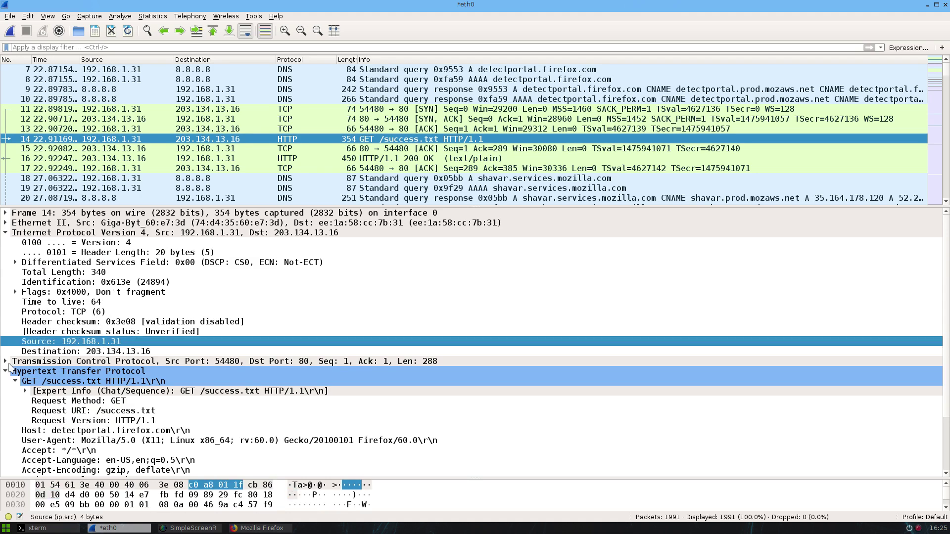
{"action": "left_click", "coordinate": [5, 233]}
- Expand packet 14's Transmission Control Protocol layer and apply its destination port 80 as the display filter
{"action": "left_click", "coordinate": [5, 243]}
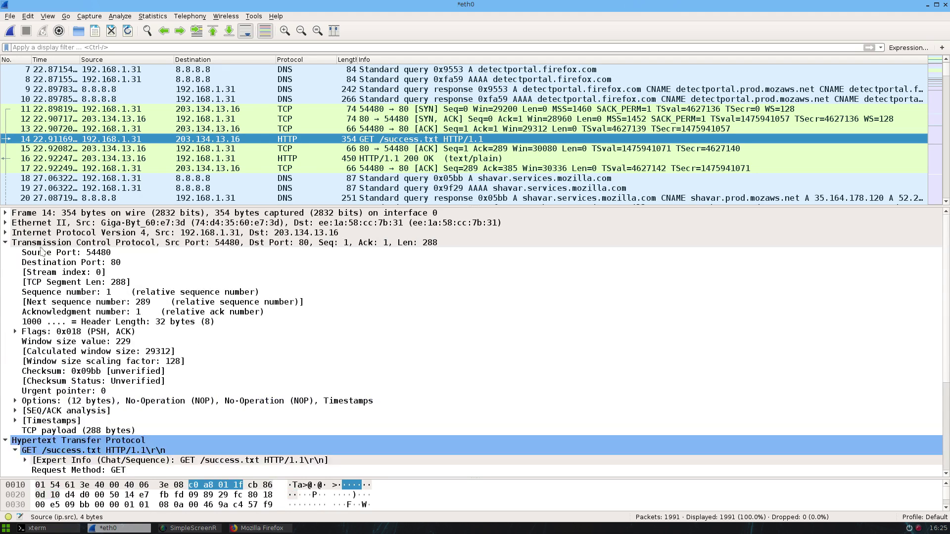
{"action": "left_click", "coordinate": [77, 265]}
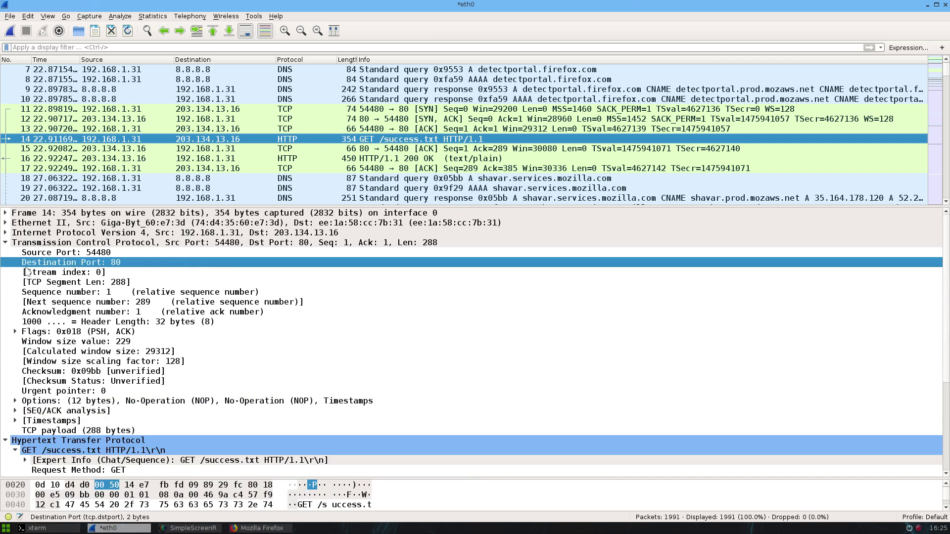
{"action": "right_click", "coordinate": [63, 265]}
{"action": "mouse_move", "coordinate": [193, 324]}
{"action": "left_click", "coordinate": [258, 324]}
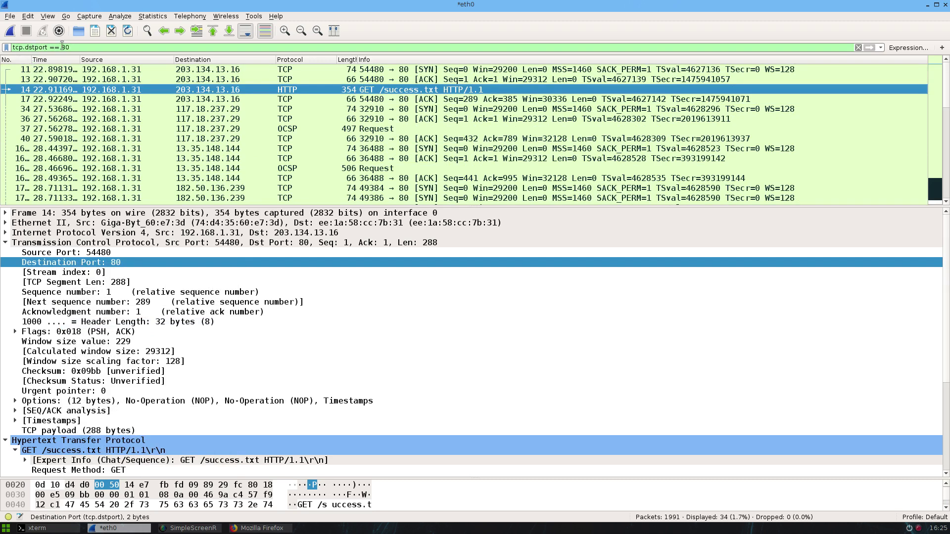
- Clear the tcp.dstport == 80 display filter and return to packet 14 in the full packet list
{"action": "left_click_drag", "start_coordinate": [79, 47], "coordinate": [2, 55]}
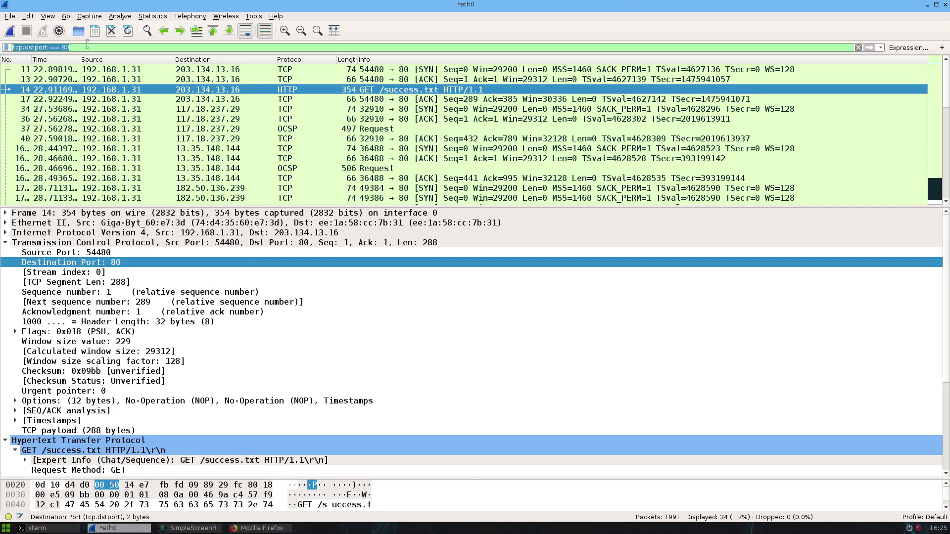
{"action": "left_click", "coordinate": [88, 47]}
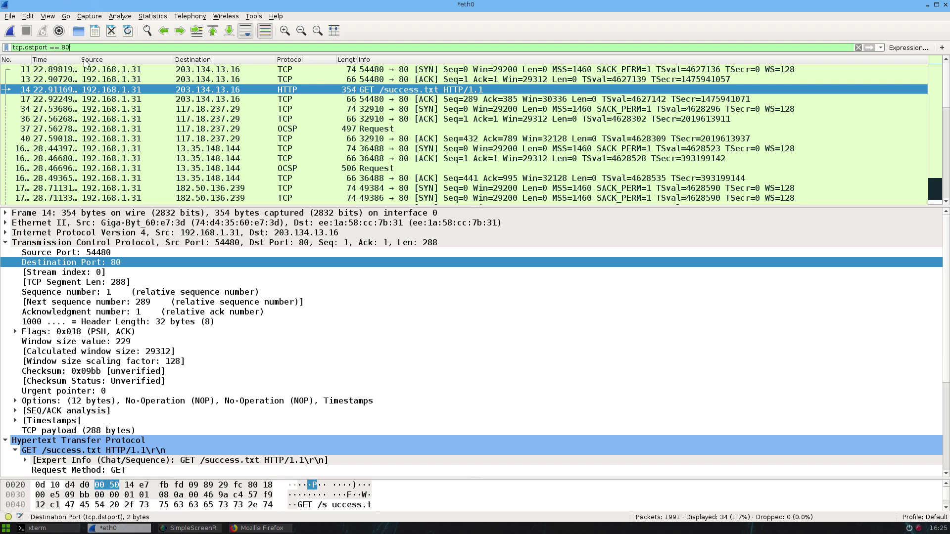
{"action": "left_click_drag", "start_coordinate": [85, 44], "coordinate": [2, 34]}
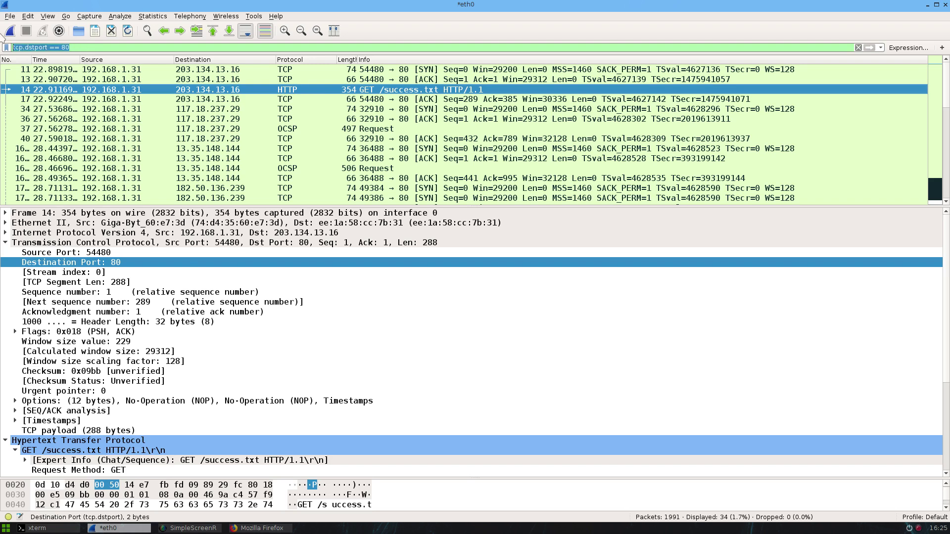
{"action": "key", "text": "BackSpace"}
{"action": "key", "text": "Return"}
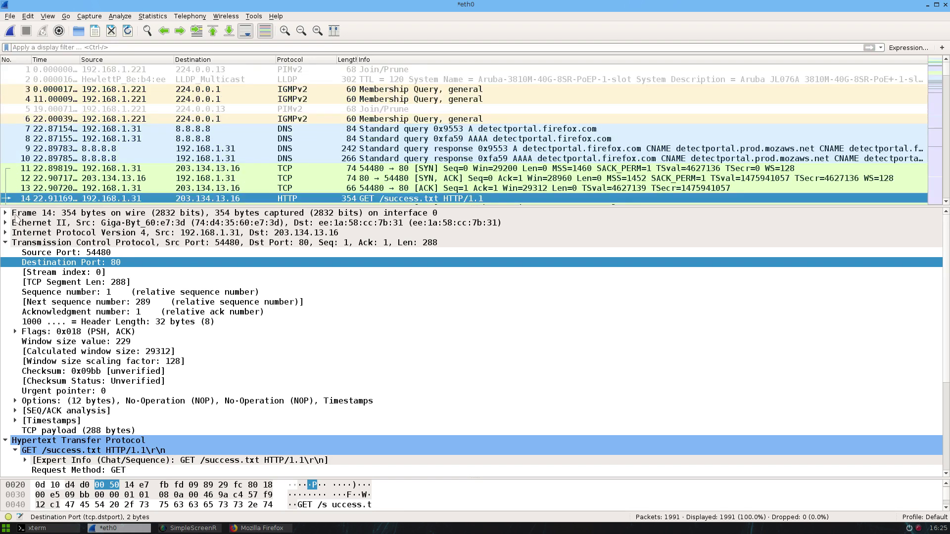
{"action": "scroll", "coordinate": [247, 139], "scroll_direction": "down", "scroll_amount": 1}
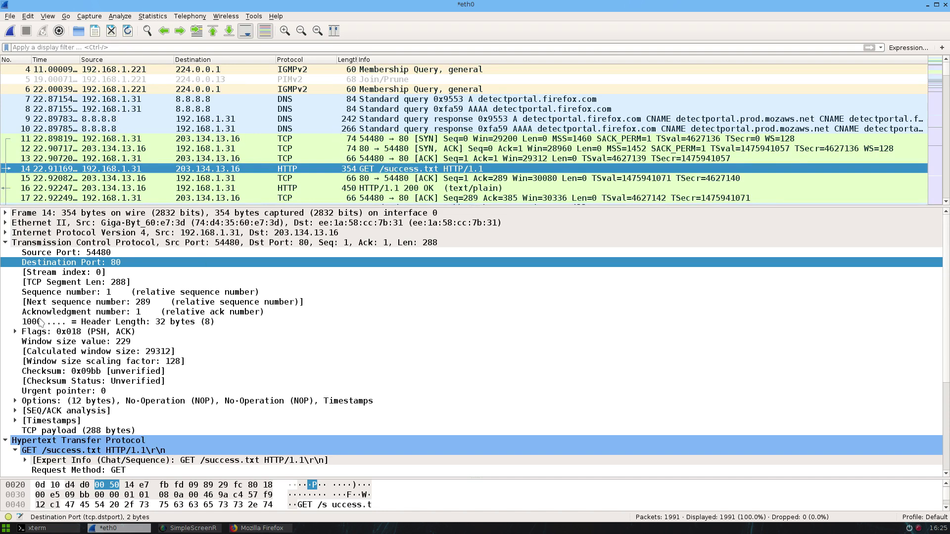
- Collapse packet 14's Transmission Control Protocol layer and highlight the HTTP request method and request URI fields
{"action": "left_click", "coordinate": [5, 243]}
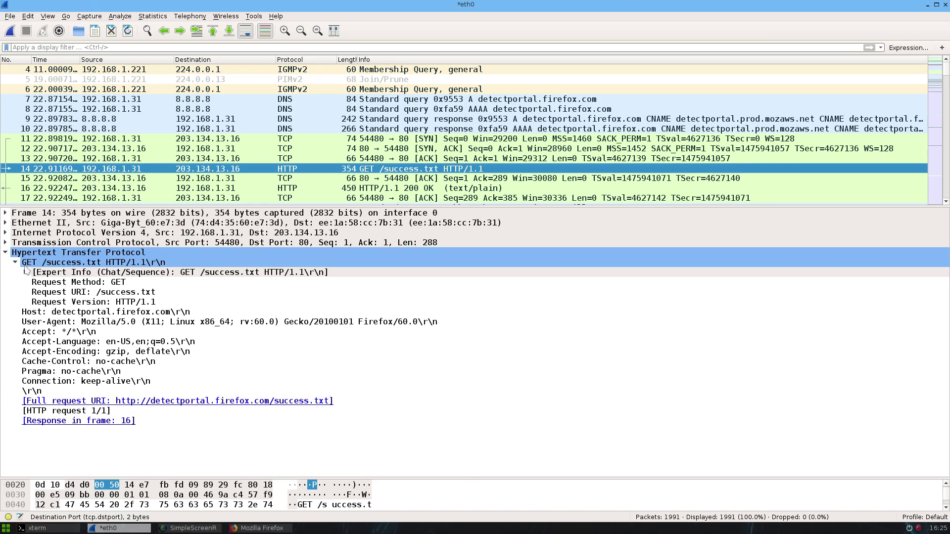
{"action": "left_click", "coordinate": [50, 283]}
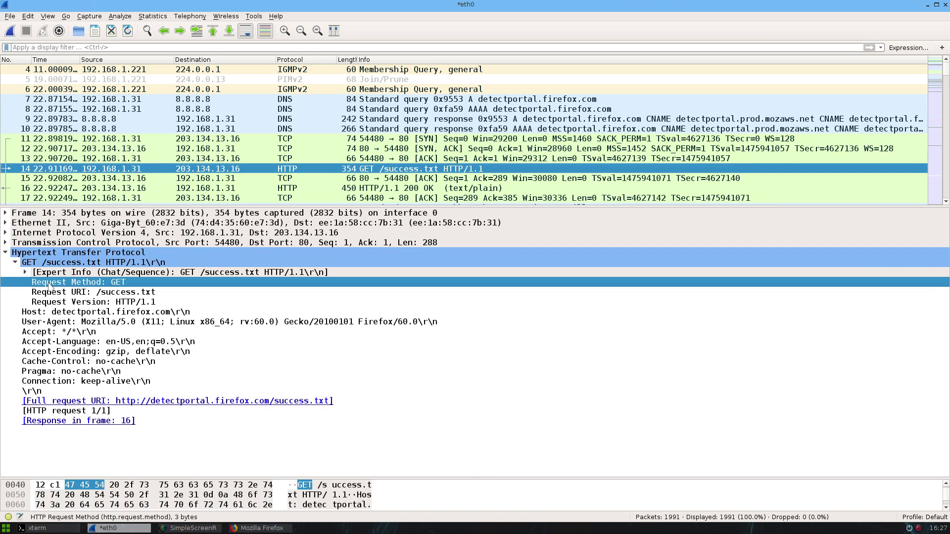
{"action": "left_click", "coordinate": [56, 295]}
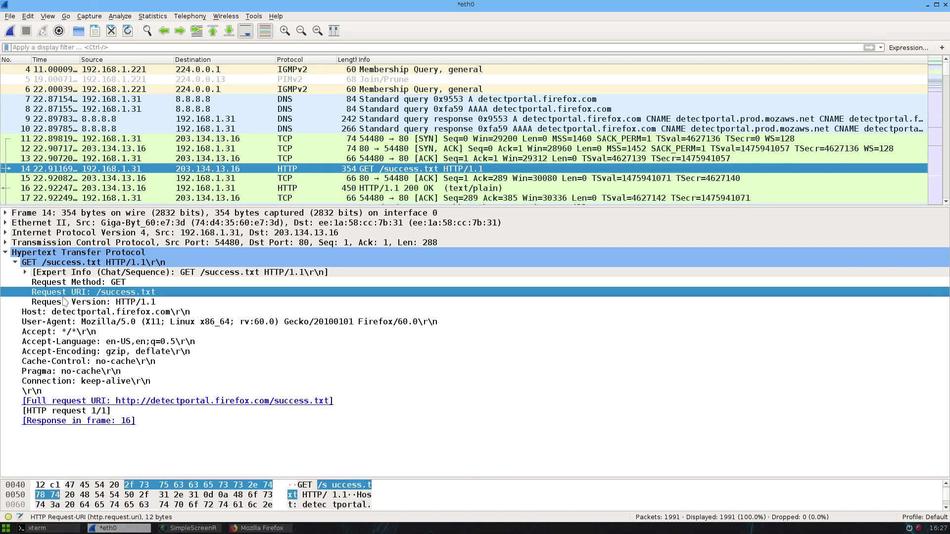
- Apply packet 14's HTTP request method GET as the display filter and highlight part of the filter expression
{"action": "left_click", "coordinate": [104, 283]}
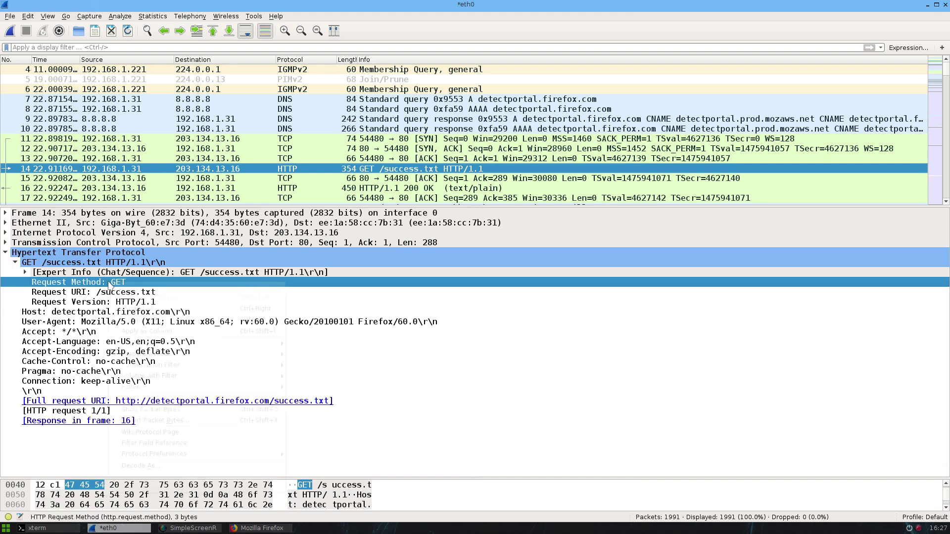
{"action": "right_click", "coordinate": [109, 285]}
{"action": "mouse_move", "coordinate": [247, 343]}
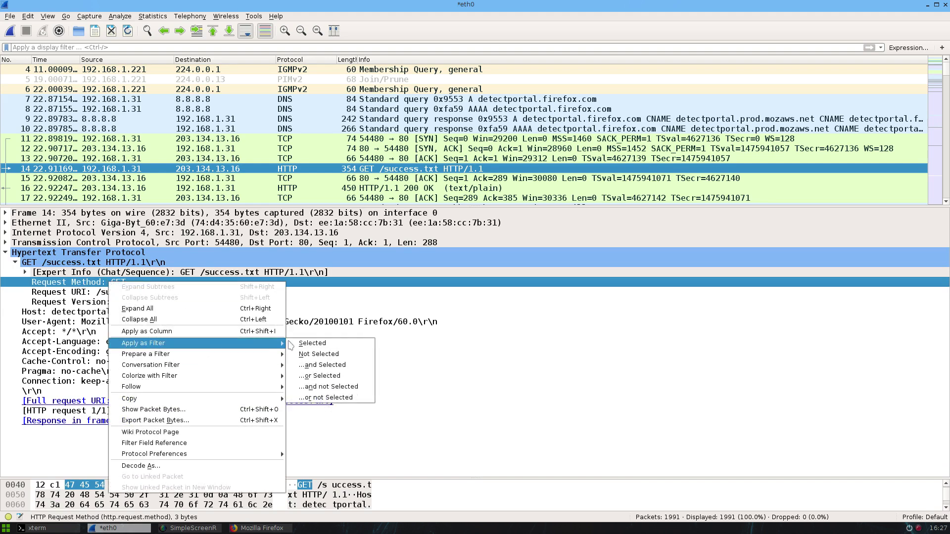
{"action": "left_click", "coordinate": [317, 344]}
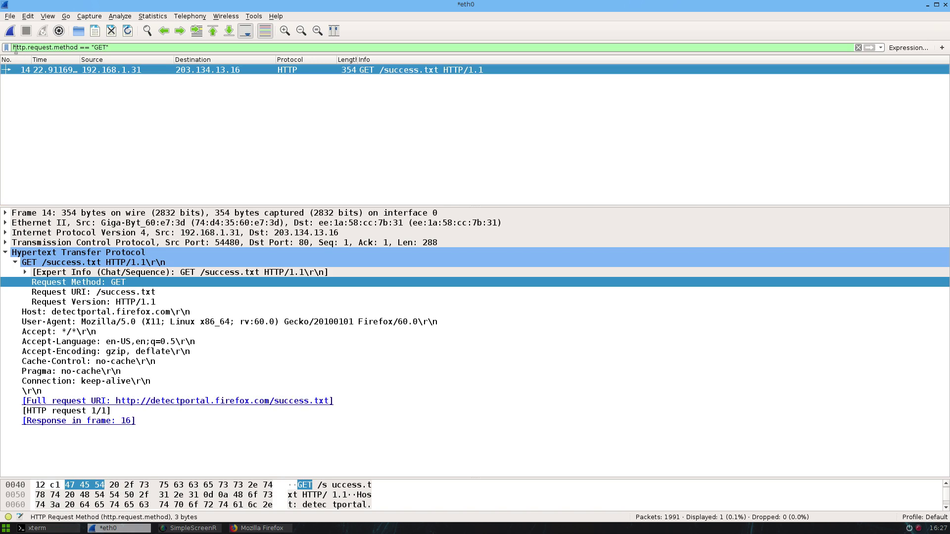
{"action": "left_click_drag", "start_coordinate": [15, 47], "coordinate": [70, 47]}
{"action": "left_click", "coordinate": [124, 47]}
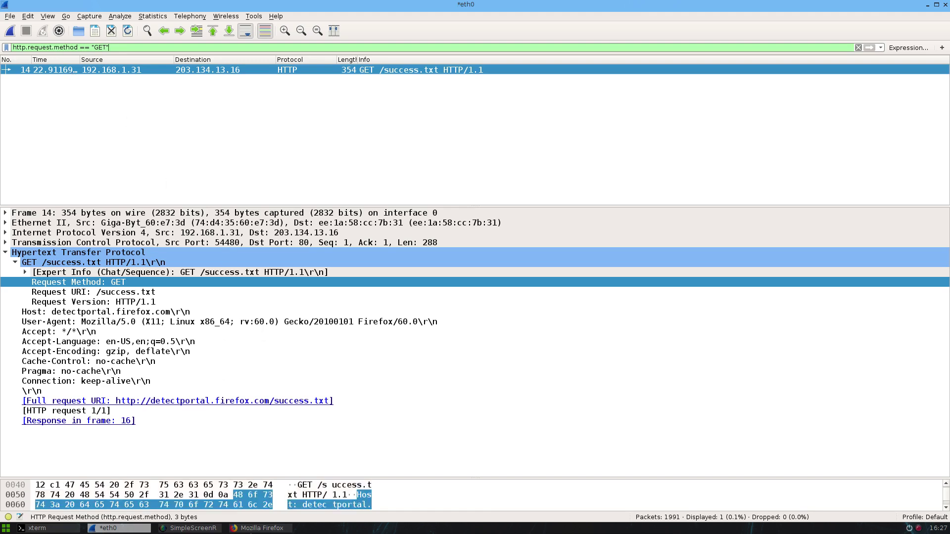
- Clear the http.request.method display filter and look further down the full packet list
{"action": "left_click", "coordinate": [858, 47]}
{"action": "scroll", "coordinate": [386, 156], "scroll_direction": "down", "scroll_amount": 13}
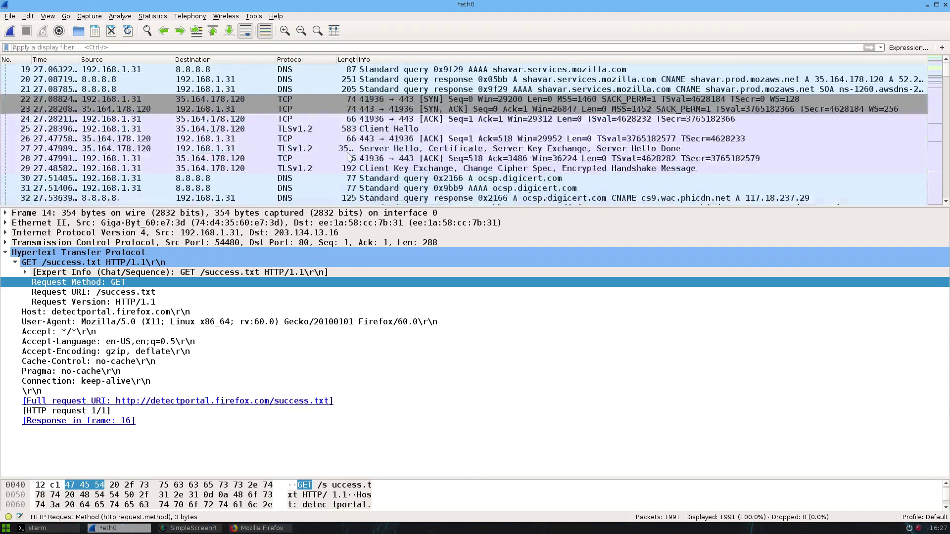
{"action": "scroll", "coordinate": [348, 157], "scroll_direction": "down", "scroll_amount": 3}
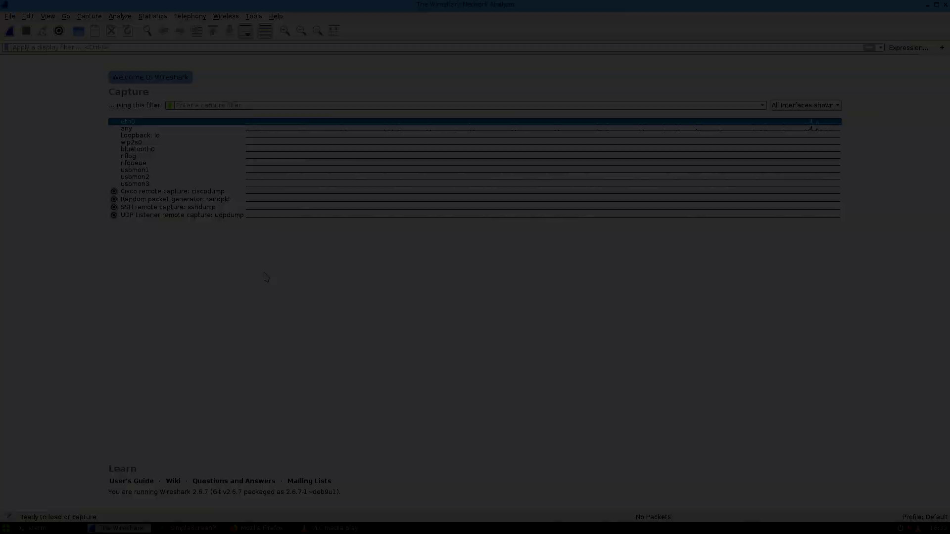
- Start a live capture on eth0 and load google.com in a new Firefox tab to generate traffic
{"action": "double_click", "coordinate": [809, 123]}
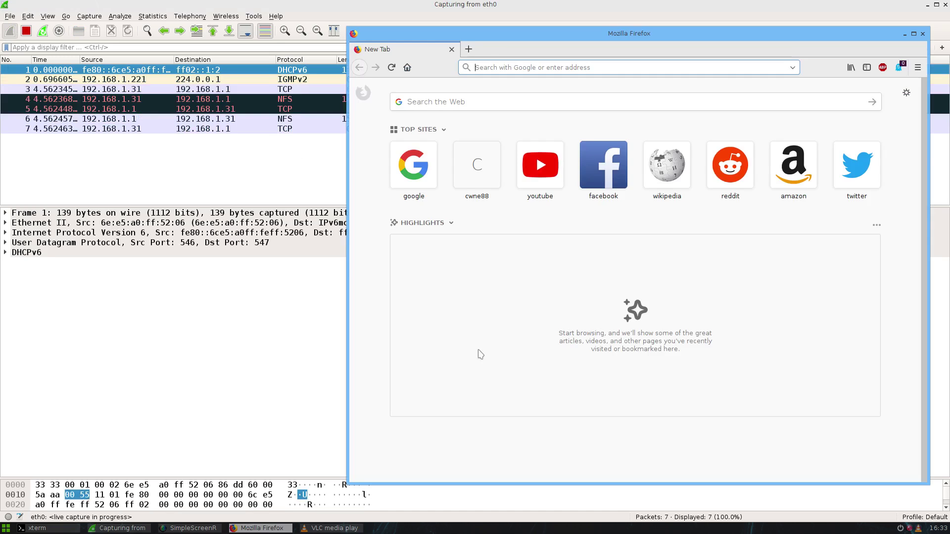
{"action": "key", "text": "ctrl+t"}
{"action": "type", "text": "google.com"}
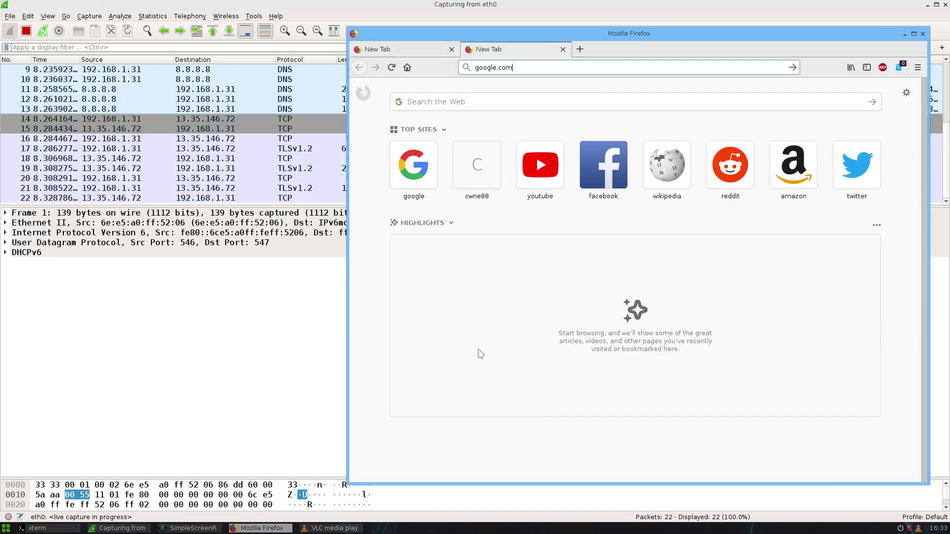
{"action": "key", "text": "Return"}
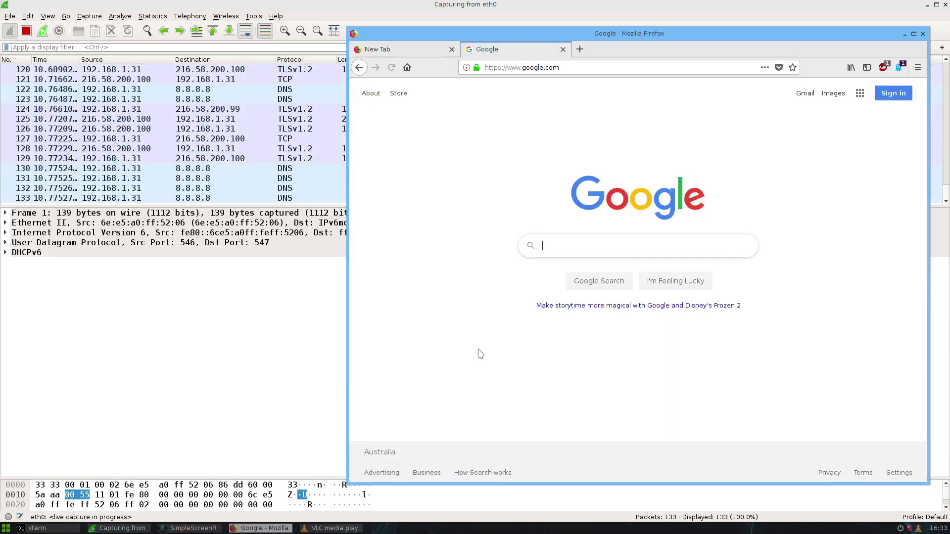
{"action": "left_click", "coordinate": [242, 340]}
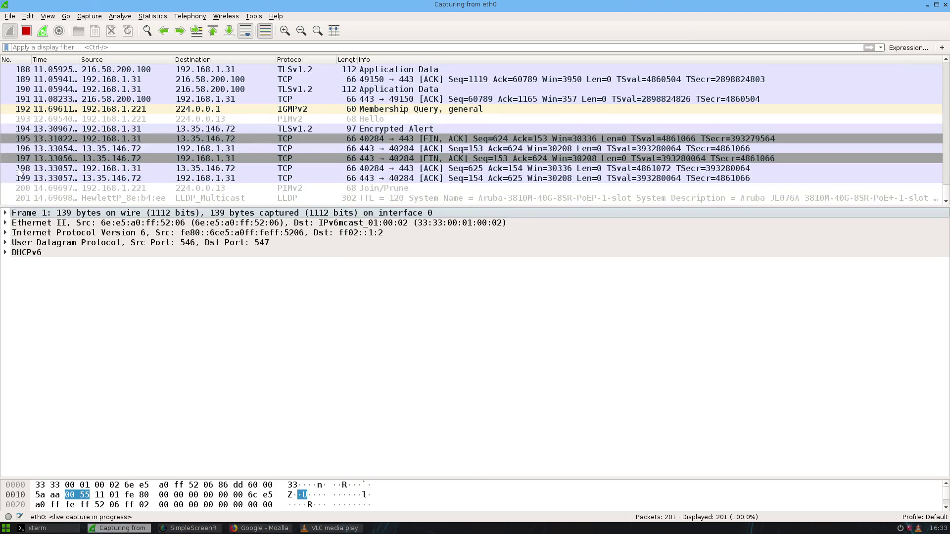
{"action": "scroll", "coordinate": [20, 170], "scroll_direction": "up", "scroll_amount": 18}
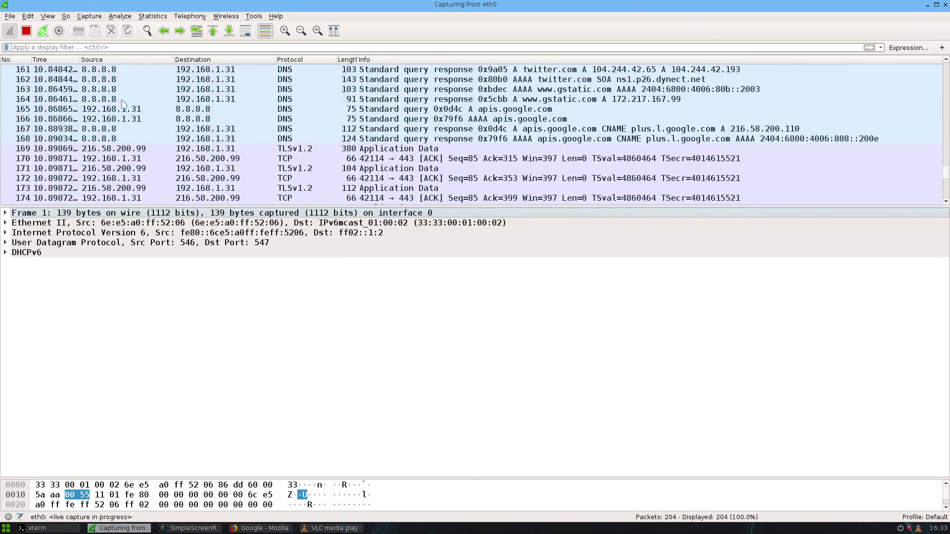
{"action": "scroll", "coordinate": [110, 131], "scroll_direction": "up", "scroll_amount": 6}
{"action": "scroll", "coordinate": [110, 131], "scroll_direction": "down", "scroll_amount": 20}
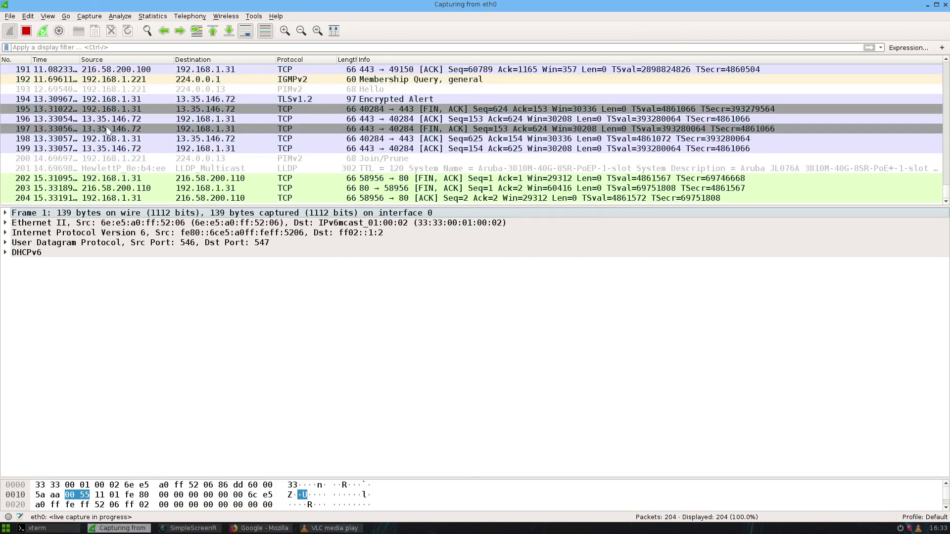
{"action": "scroll", "coordinate": [107, 130], "scroll_direction": "up", "scroll_amount": 20}
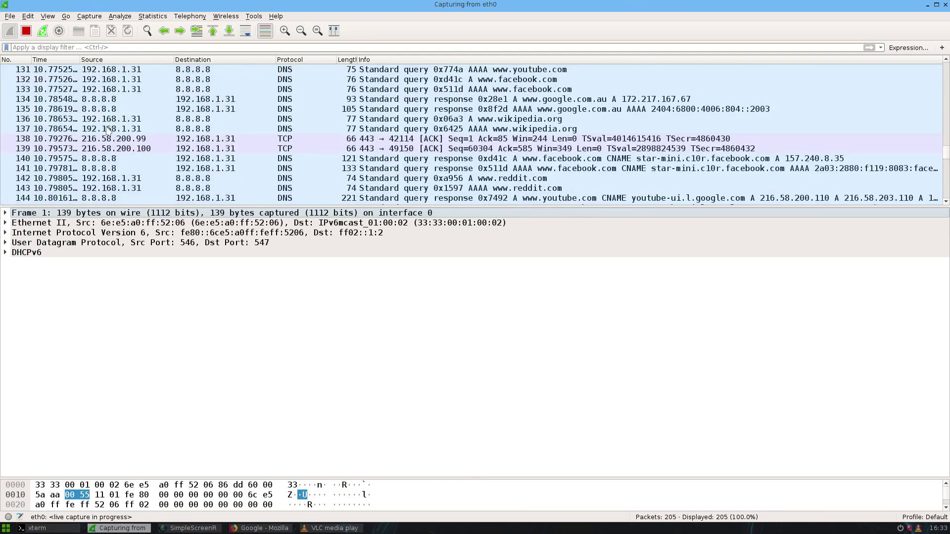
{"action": "scroll", "coordinate": [108, 130], "scroll_direction": "up", "scroll_amount": 1}
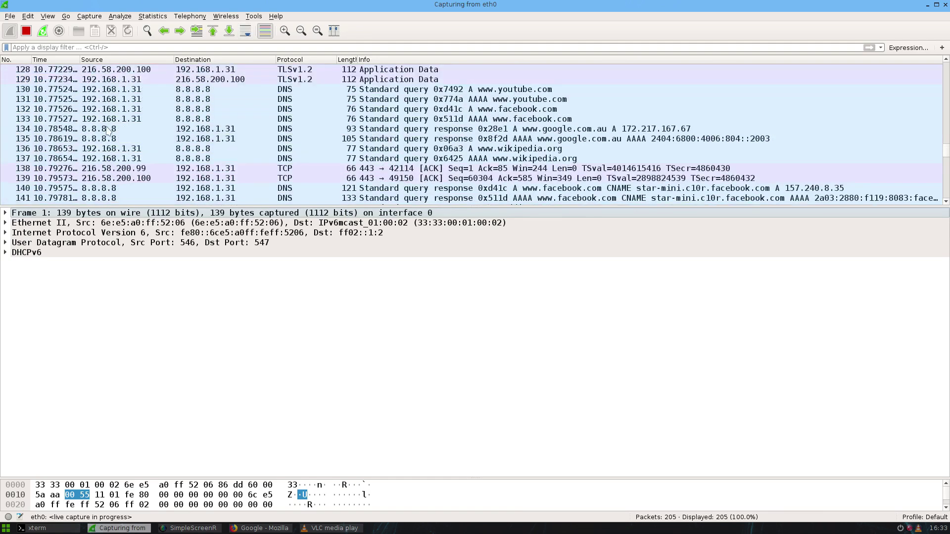
{"action": "left_click", "coordinate": [452, 93]}
{"action": "left_click", "coordinate": [434, 111]}
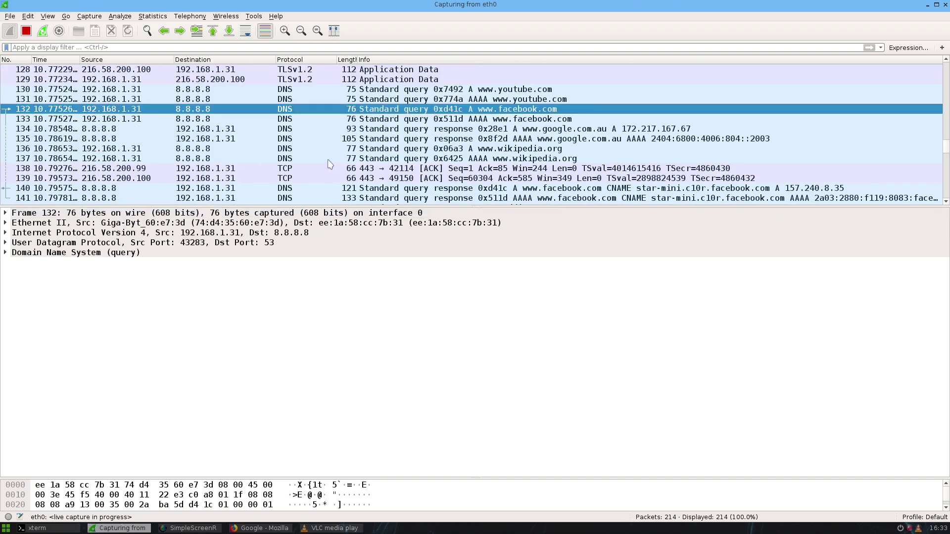
- Filter the live capture to show only dns packets
{"action": "left_click", "coordinate": [289, 46]}
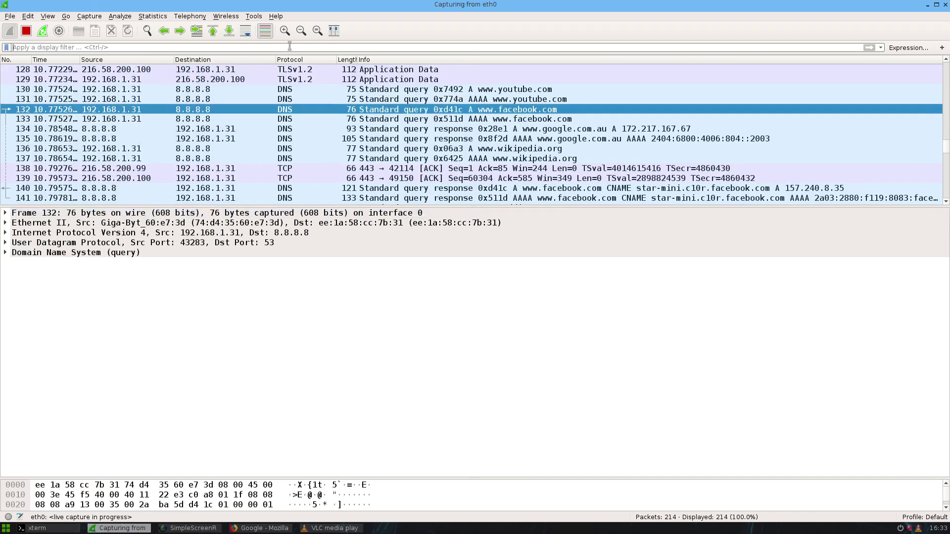
{"action": "type", "text": "dns"}
{"action": "key", "text": "Return"}
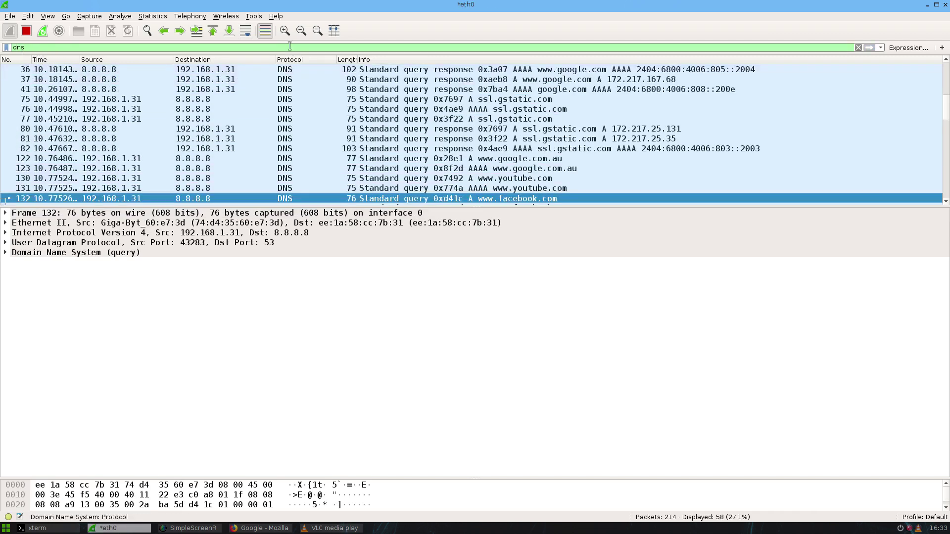
- Clear the dns display filter and turn on automatic scrolling to the newest captured packets
{"action": "key", "text": "ctrl+a"}
{"action": "key", "text": "BackSpace"}
{"action": "key", "text": "Return"}
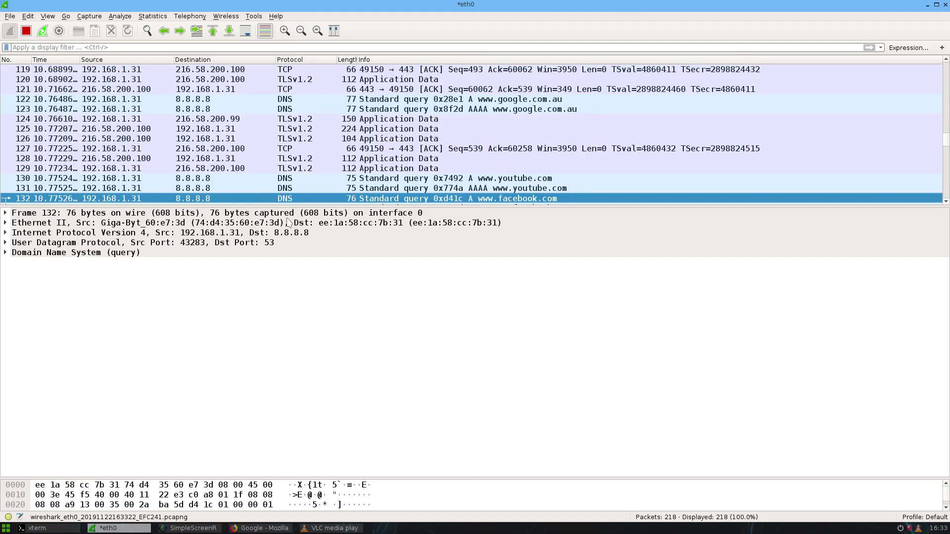
{"action": "left_click", "coordinate": [246, 31]}
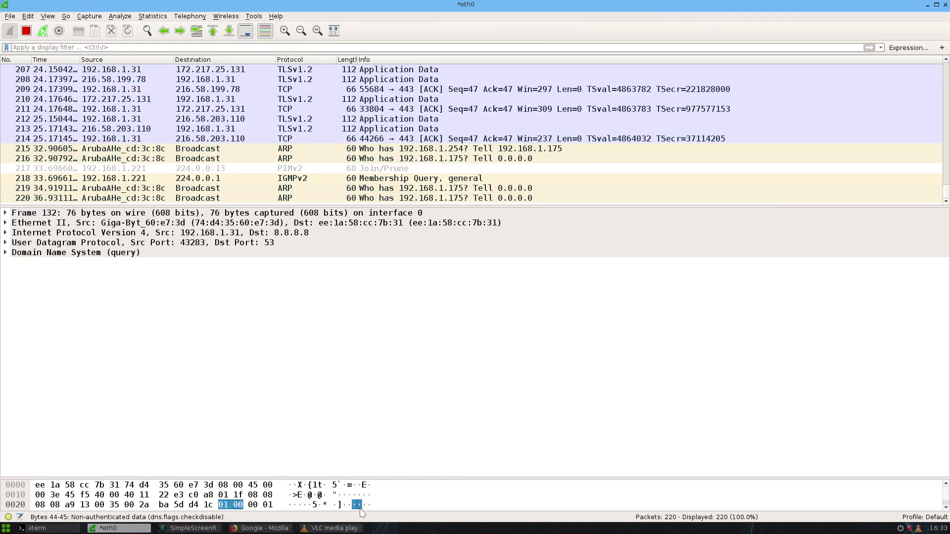
- Switch to VLC, list the local network streams (SAP) in the playlist, and move its window clear of the packet list
{"action": "left_click", "coordinate": [332, 527]}
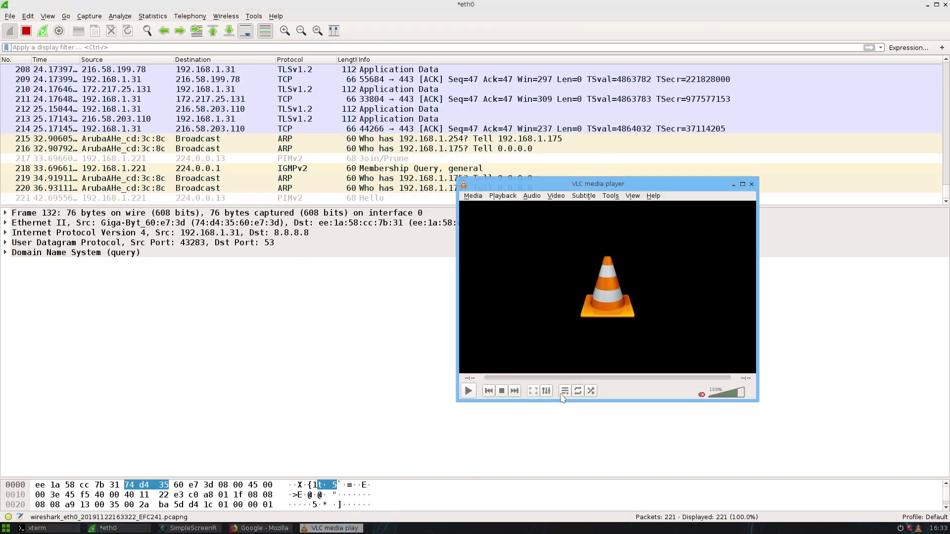
{"action": "left_click", "coordinate": [565, 390]}
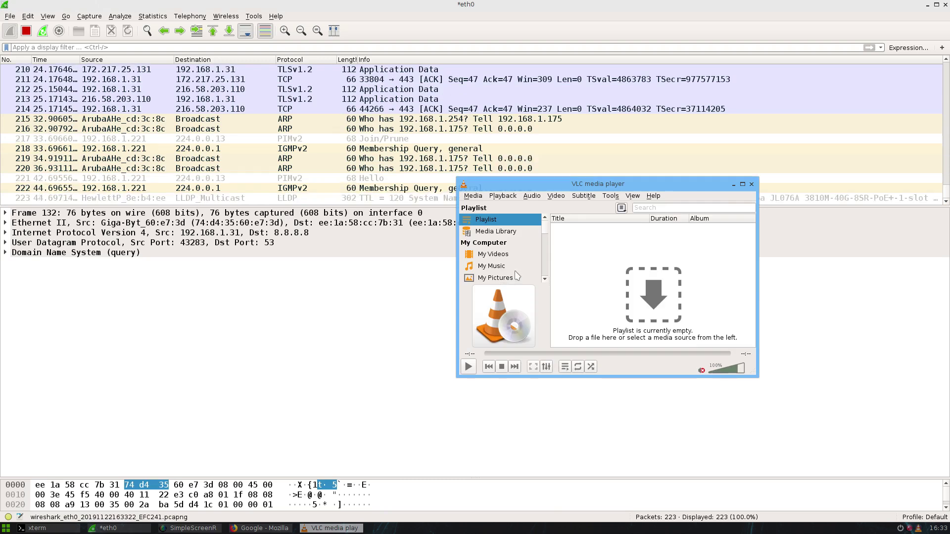
{"action": "left_click", "coordinate": [514, 254]}
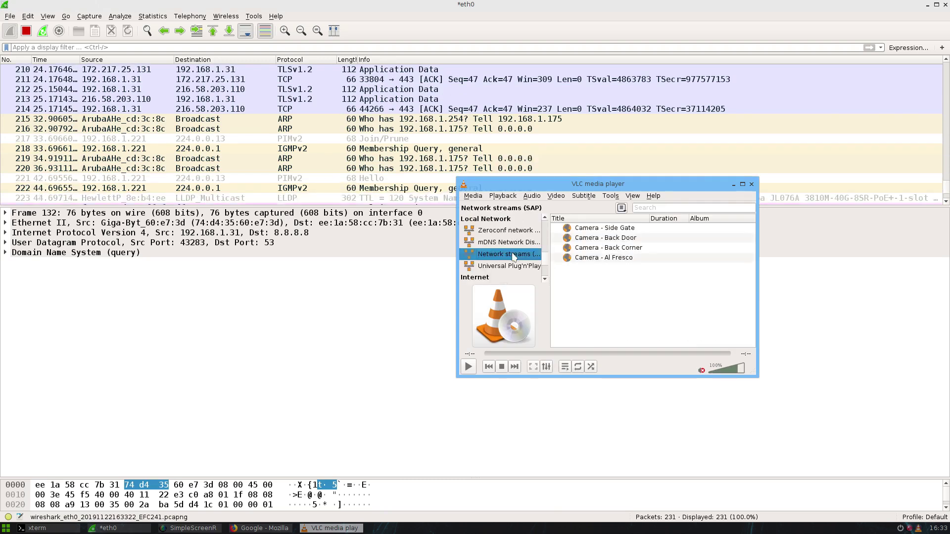
{"action": "left_click_drag", "start_coordinate": [603, 288], "coordinate": [706, 349]}
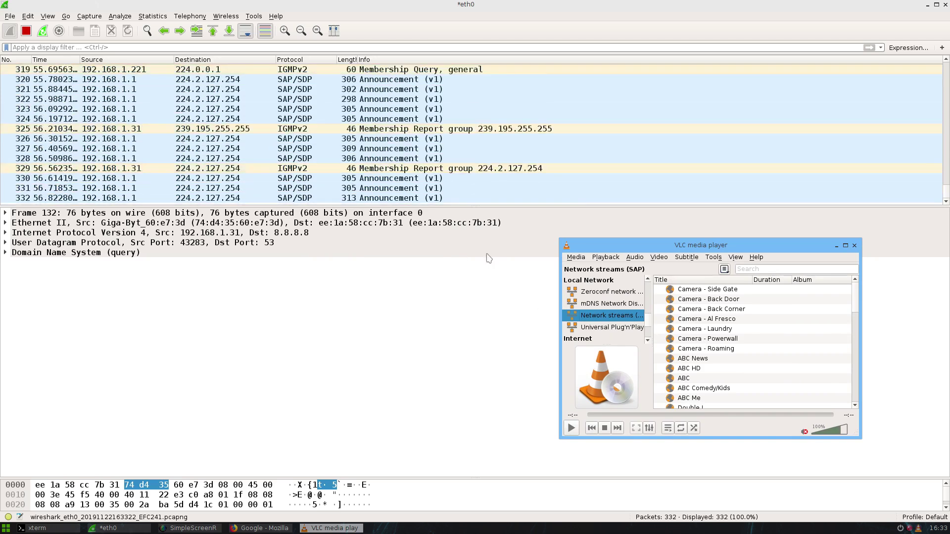
- Filter the capture by igmp and select packet 402, a Membership Report for group 224.0.0.255
{"action": "scroll", "coordinate": [217, 161], "scroll_direction": "up", "scroll_amount": 8}
{"action": "scroll", "coordinate": [220, 161], "scroll_direction": "up", "scroll_amount": 20}
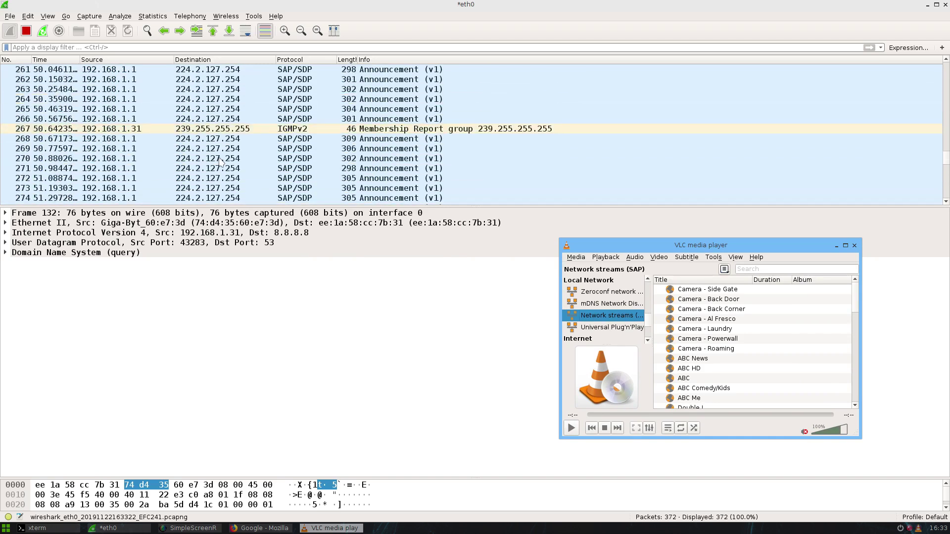
{"action": "scroll", "coordinate": [217, 163], "scroll_direction": "down", "scroll_amount": 3}
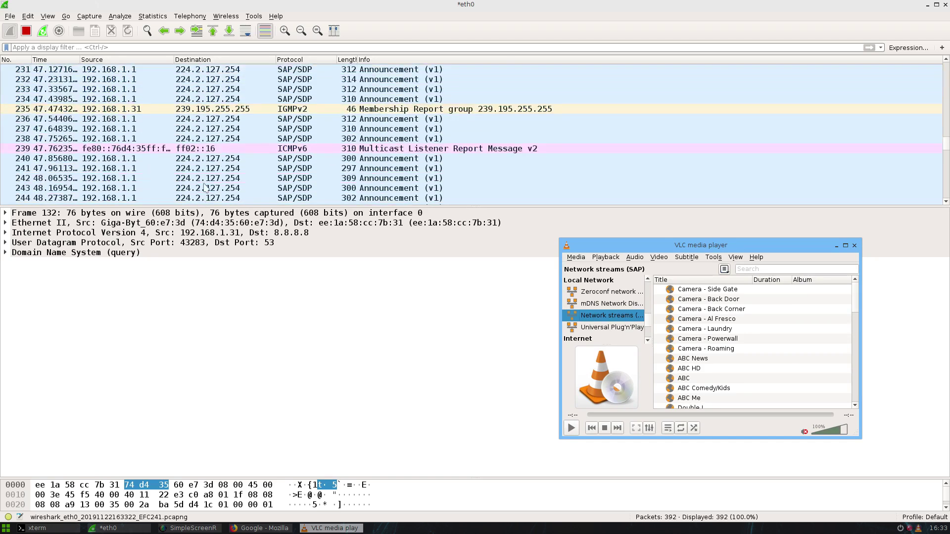
{"action": "left_click", "coordinate": [184, 50]}
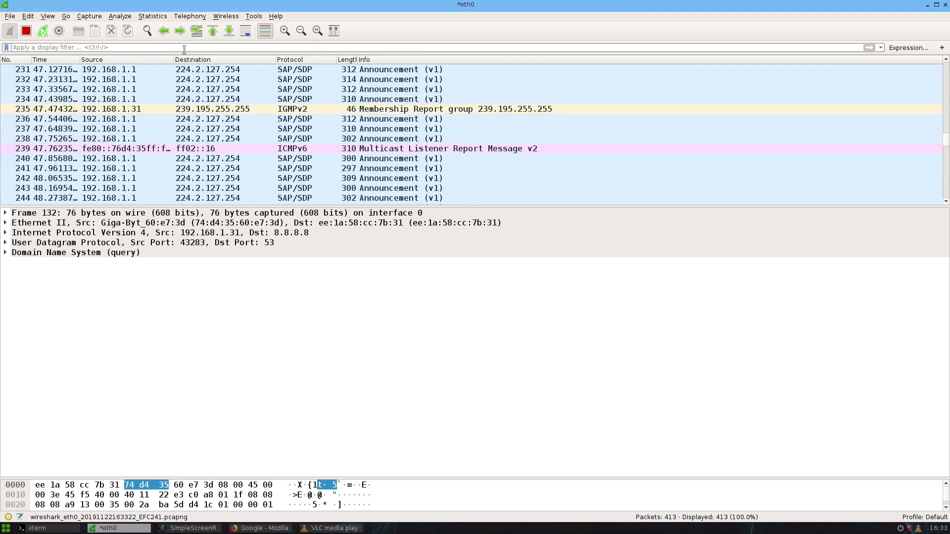
{"action": "type", "text": "igmp"}
{"action": "key", "text": "Return"}
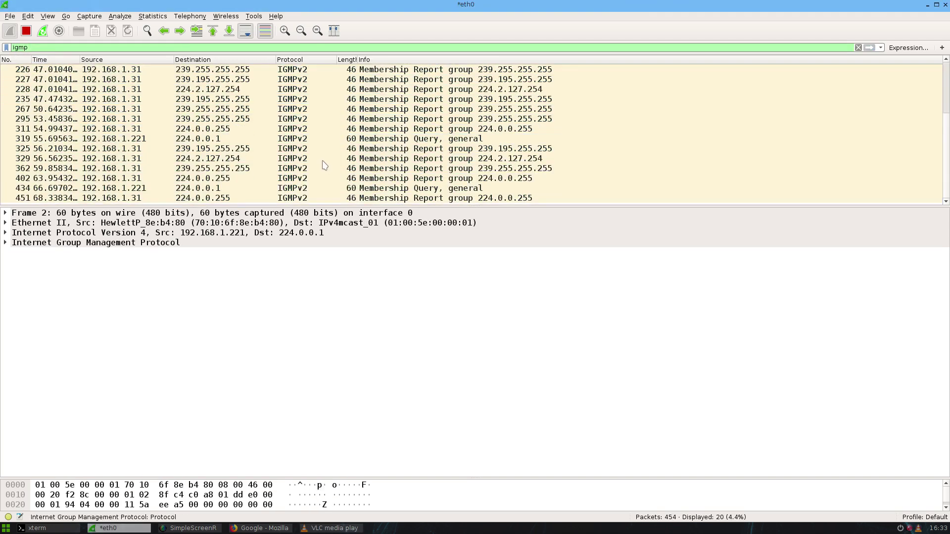
{"action": "left_click", "coordinate": [213, 199]}
{"action": "left_click", "coordinate": [208, 179]}
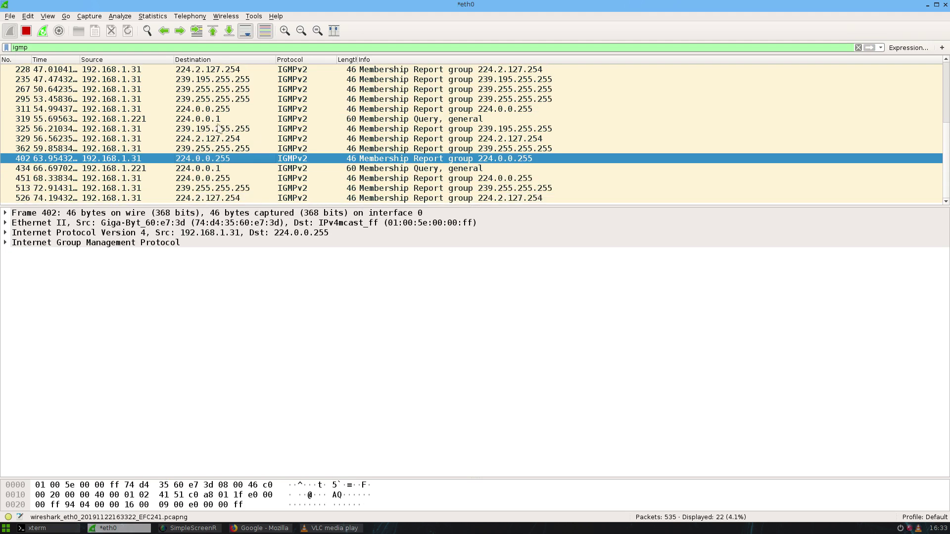
- Clear the igmp display filter to restore the full live packet list
{"action": "double_click", "coordinate": [45, 47]}
{"action": "key", "text": "BackSpace"}
{"action": "key", "text": "Return"}
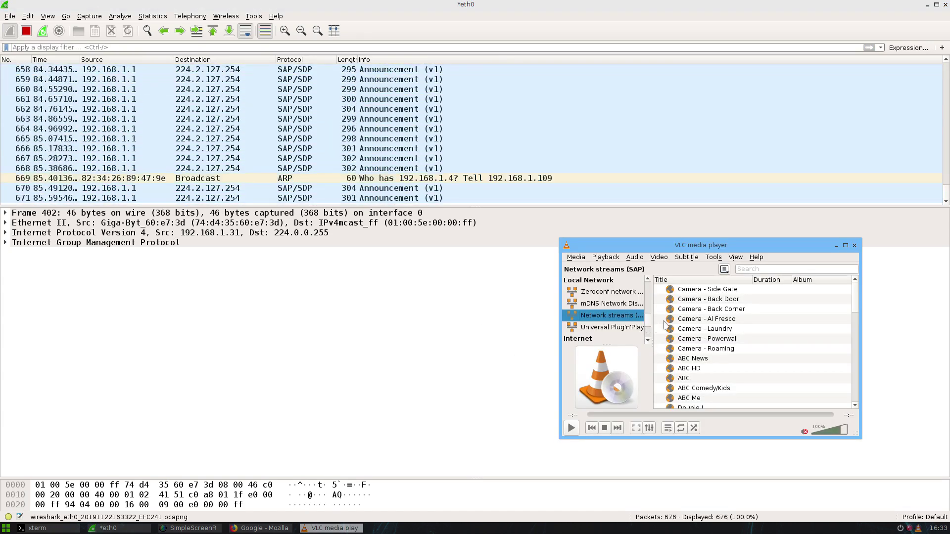
- Play the Camera - Back Corner stream in VLC, reposition its window, and return to the live capture in Wireshark
{"action": "double_click", "coordinate": [715, 310]}
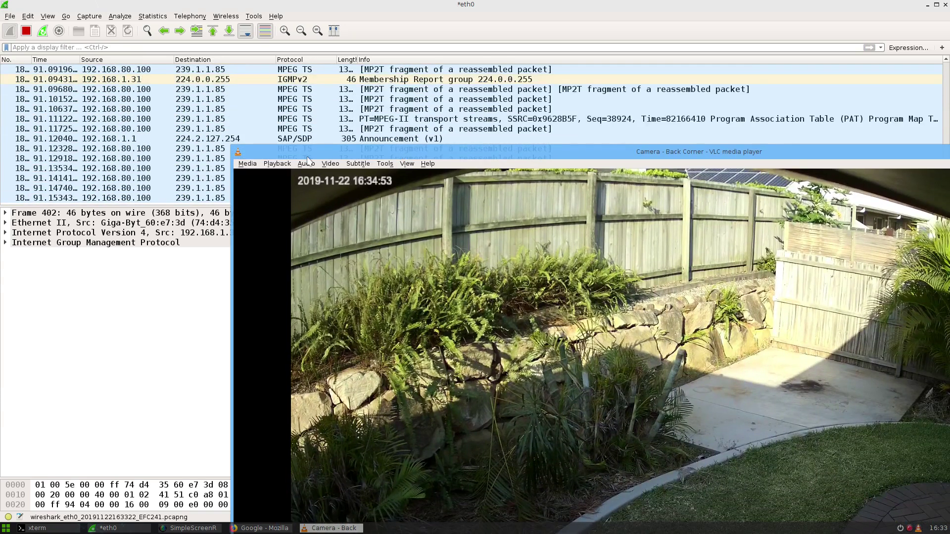
{"action": "left_click_drag", "start_coordinate": [307, 157], "coordinate": [429, 281]}
{"action": "left_click", "coordinate": [239, 324]}
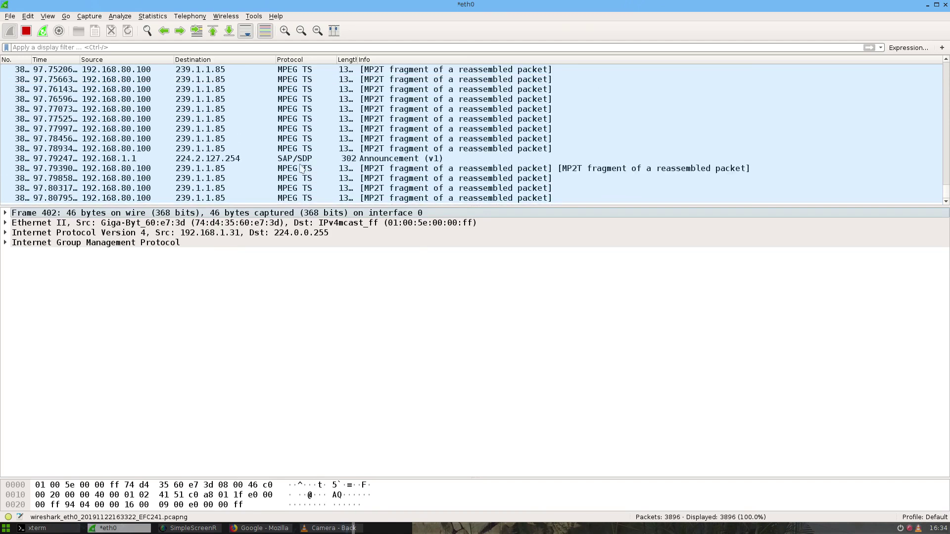
{"action": "key", "text": "alt+Tab"}
{"action": "left_click_drag", "start_coordinate": [629, 269], "coordinate": [629, 173]}
{"action": "key", "text": "alt+Tab"}
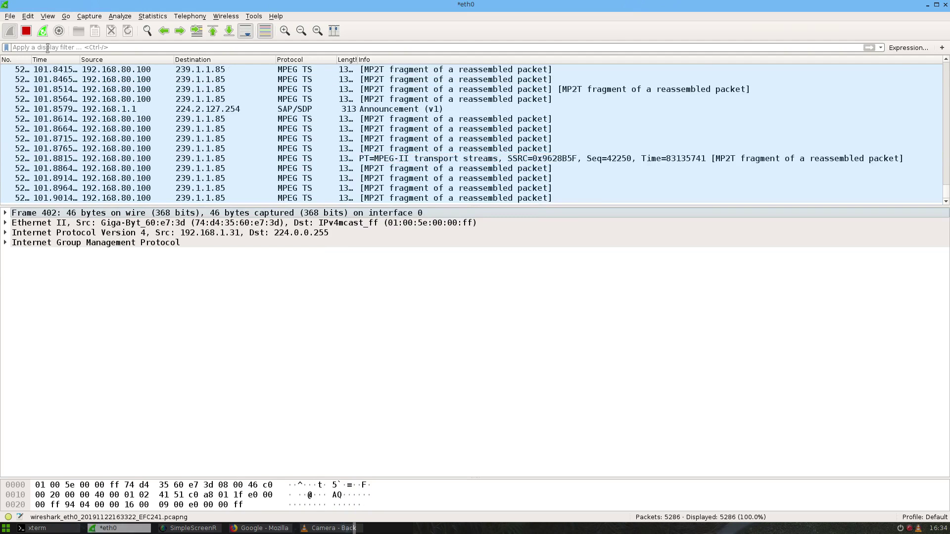
- Widen the No. column of the packet list, and list the /tmp files in xterm with ls -lh
{"action": "left_click_drag", "start_coordinate": [31, 60], "coordinate": [72, 59]}
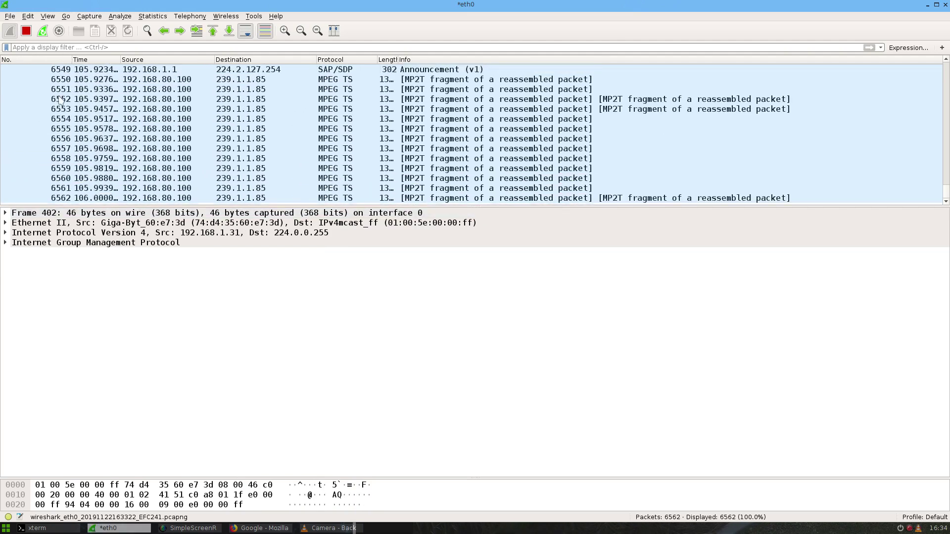
{"action": "left_click", "coordinate": [60, 530]}
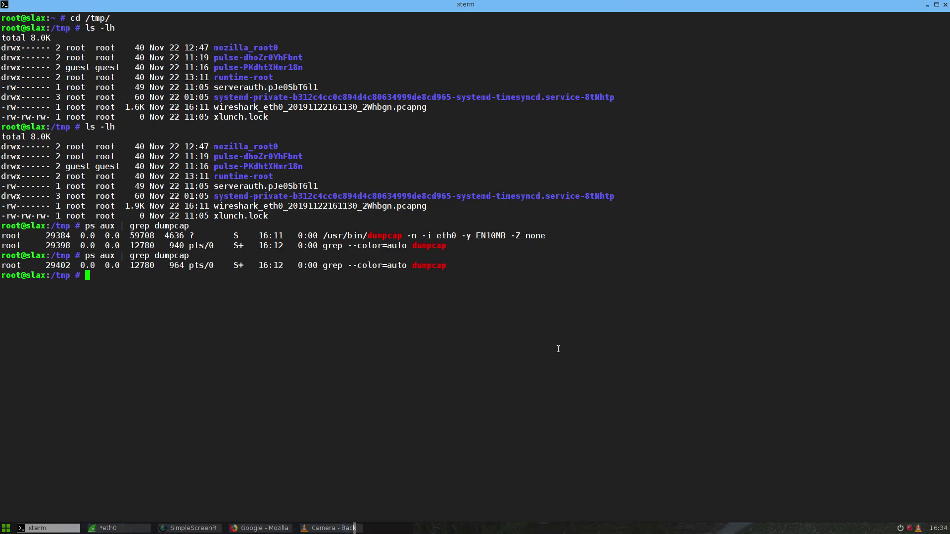
{"action": "type", "text": "ls -lh"}
{"action": "key", "text": "Return"}
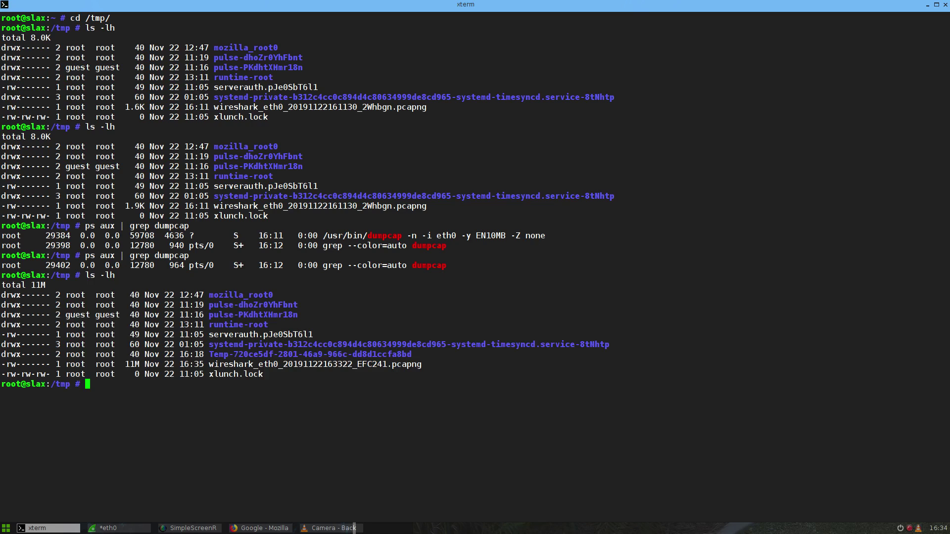
- Highlight the capture file's size, rerun ls -lh, and highlight the file's size in the new listing
{"action": "left_click_drag", "start_coordinate": [123, 362], "coordinate": [150, 365]}
{"action": "key", "text": "Up"}
{"action": "key", "text": "Return"}
{"action": "left_click_drag", "start_coordinate": [119, 473], "coordinate": [149, 473]}
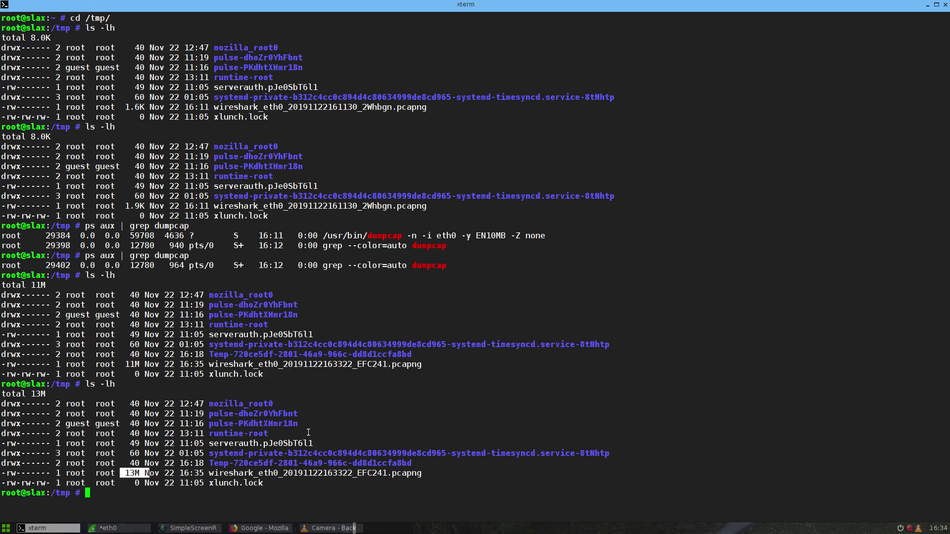
- View the Camera - Back Corner stream in VLC, and return to xterm to rerun ls -lh in /tmp
{"action": "left_click", "coordinate": [330, 528]}
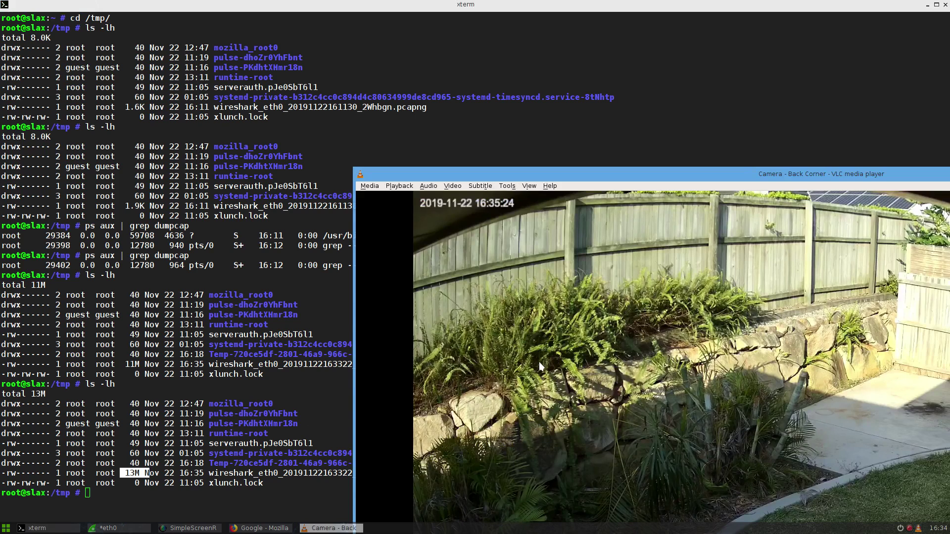
{"action": "left_click", "coordinate": [139, 474]}
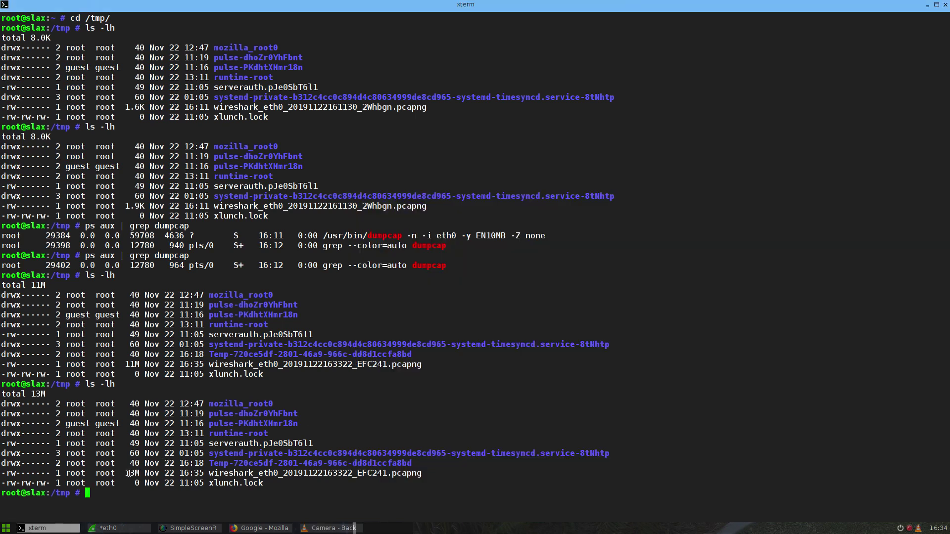
{"action": "key", "text": "Up"}
{"action": "key", "text": "Return"}
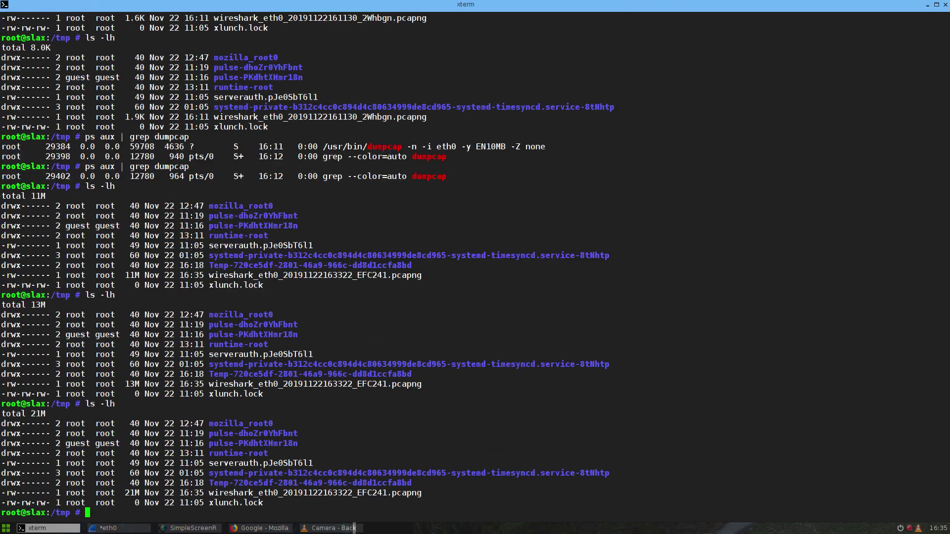
{"action": "double_click", "coordinate": [215, 493]}
{"action": "left_click_drag", "start_coordinate": [390, 495], "coordinate": [421, 492]}
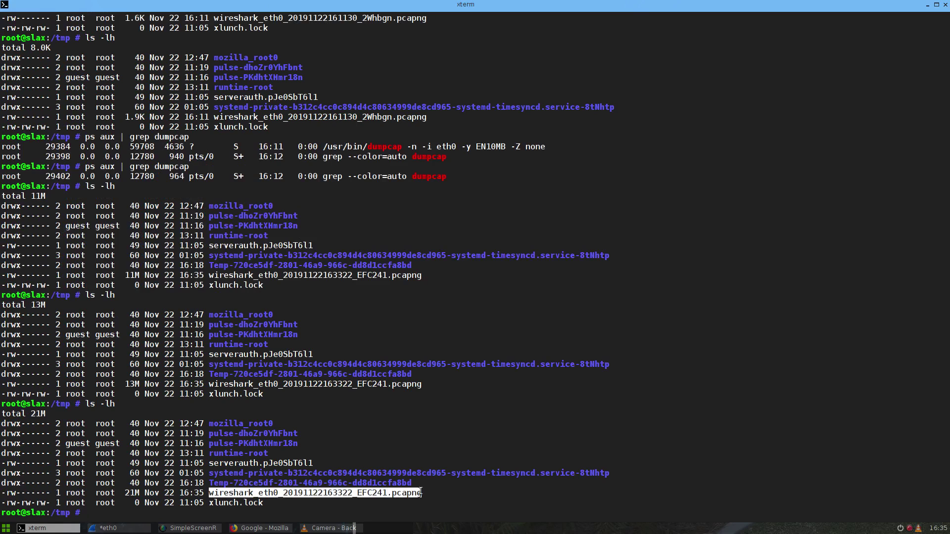
{"action": "left_click", "coordinate": [225, 494]}
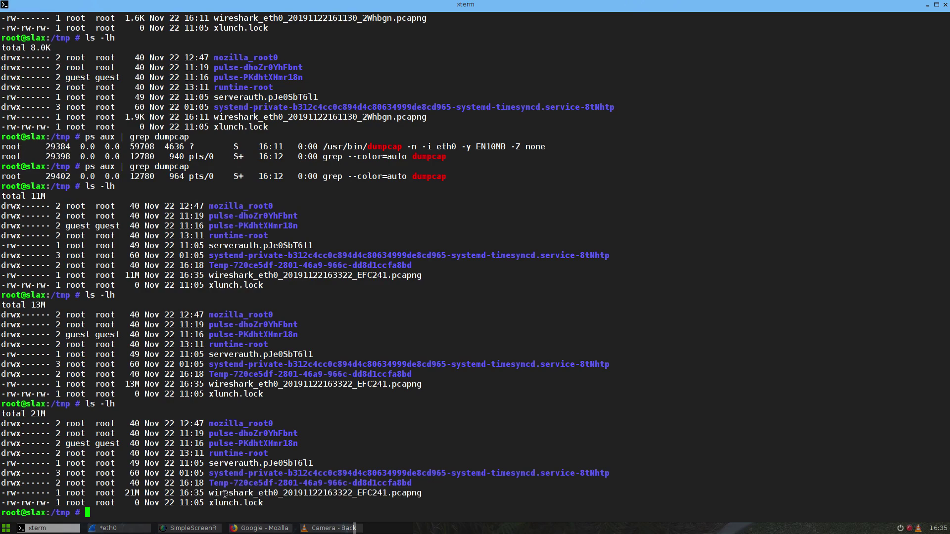
- Switch to Wireshark, select MPEG TS packet 14379, and look through the surrounding multicast video packets
{"action": "key", "text": "alt+Tab"}
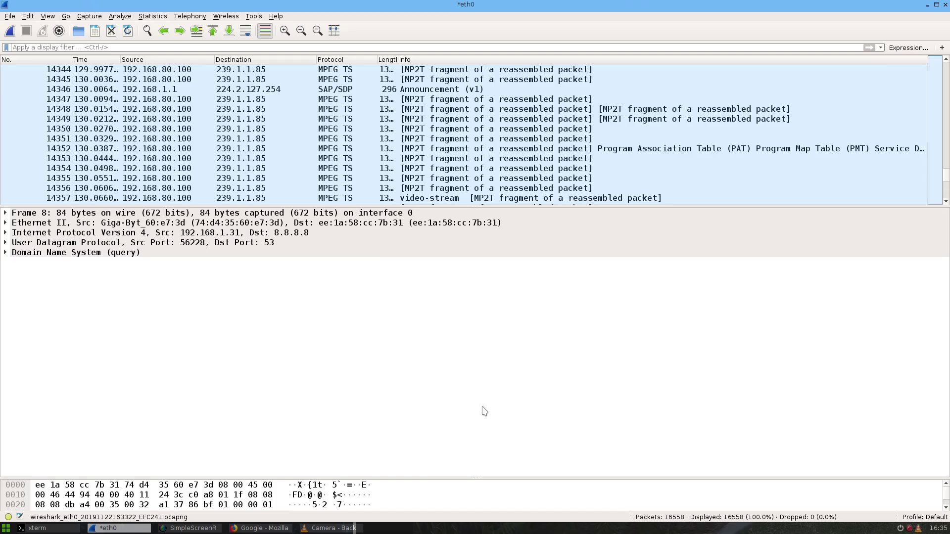
{"action": "scroll", "coordinate": [262, 158], "scroll_direction": "down", "scroll_amount": 10}
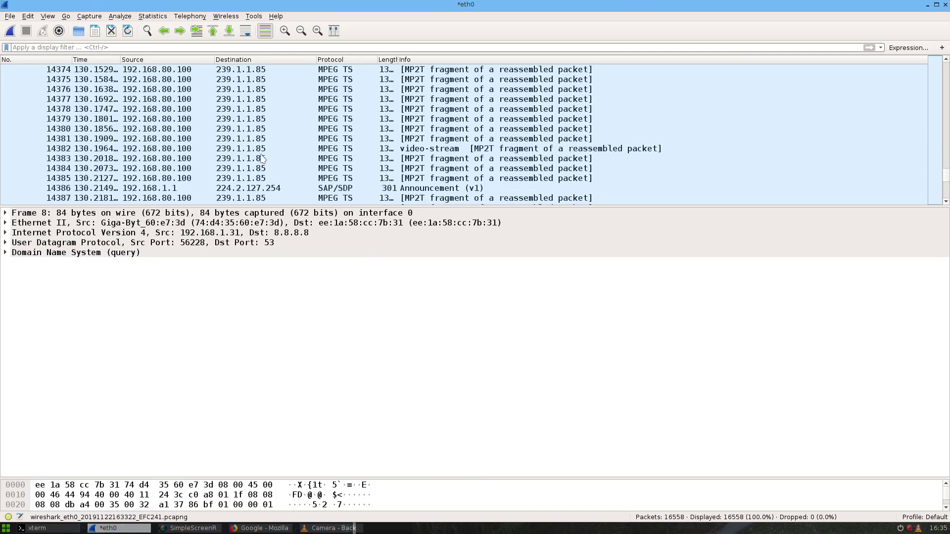
{"action": "left_click", "coordinate": [349, 121]}
{"action": "scroll", "coordinate": [349, 123], "scroll_direction": "down", "scroll_amount": 6}
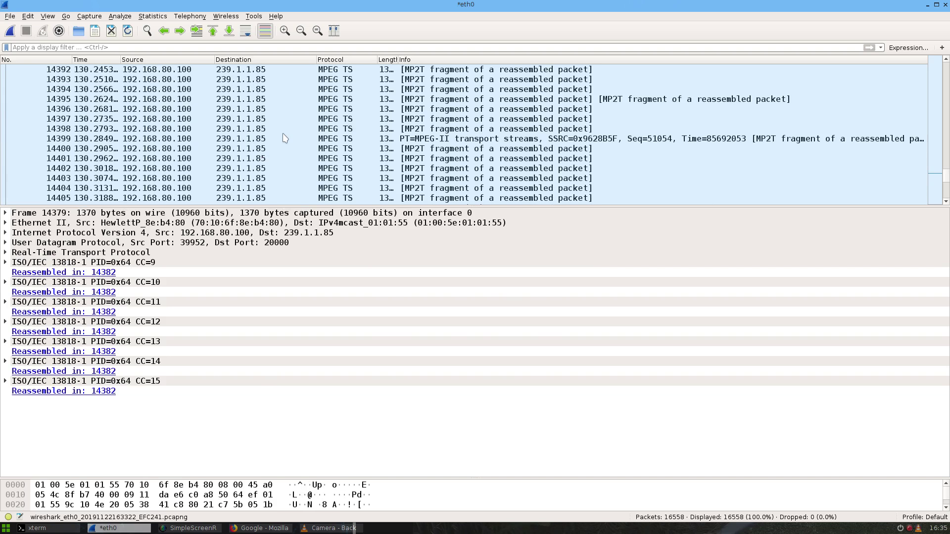
{"action": "scroll", "coordinate": [284, 138], "scroll_direction": "down", "scroll_amount": 9}
{"action": "scroll", "coordinate": [284, 138], "scroll_direction": "up", "scroll_amount": 9}
{"action": "scroll", "coordinate": [284, 138], "scroll_direction": "up", "scroll_amount": 20}
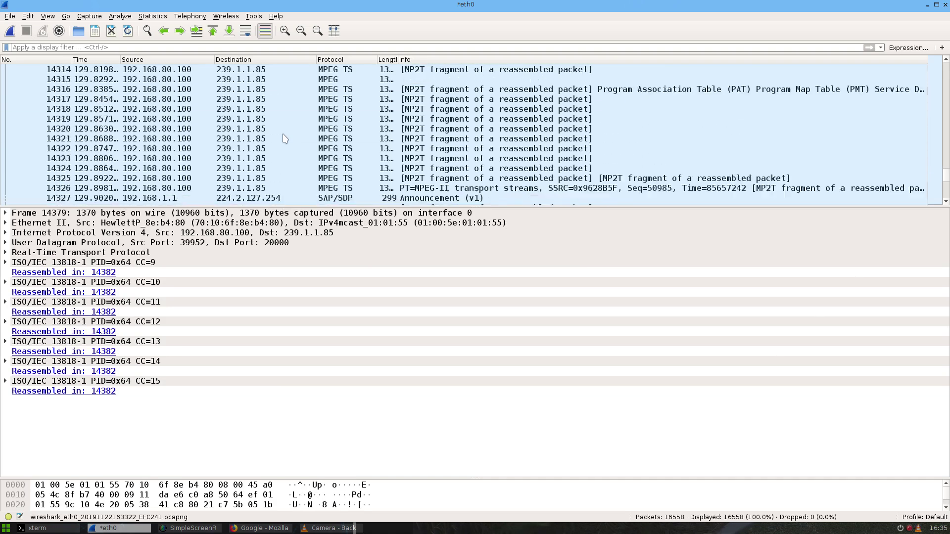
{"action": "scroll", "coordinate": [285, 138], "scroll_direction": "up", "scroll_amount": 15}
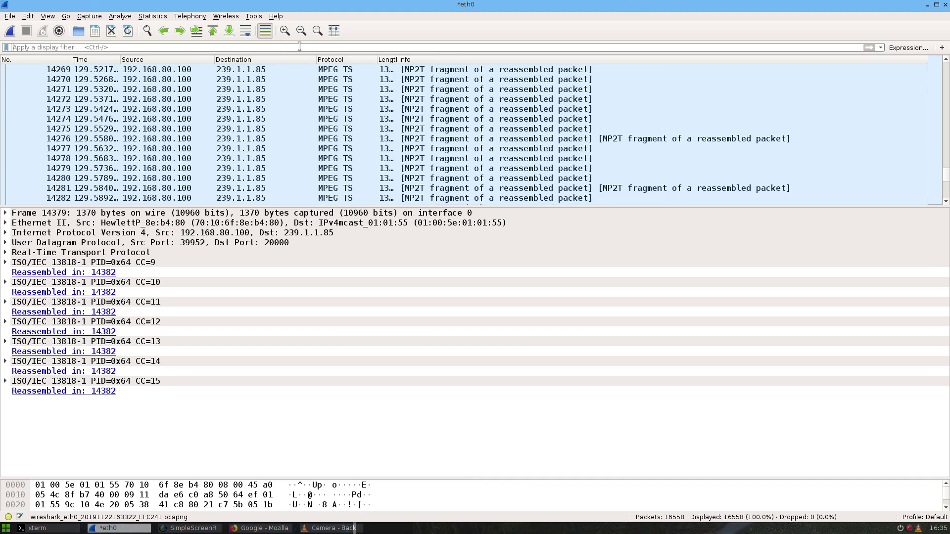
- Filter the capture by dns and review the DNS packets, ending at the start of the list
{"action": "type", "text": "dns"}
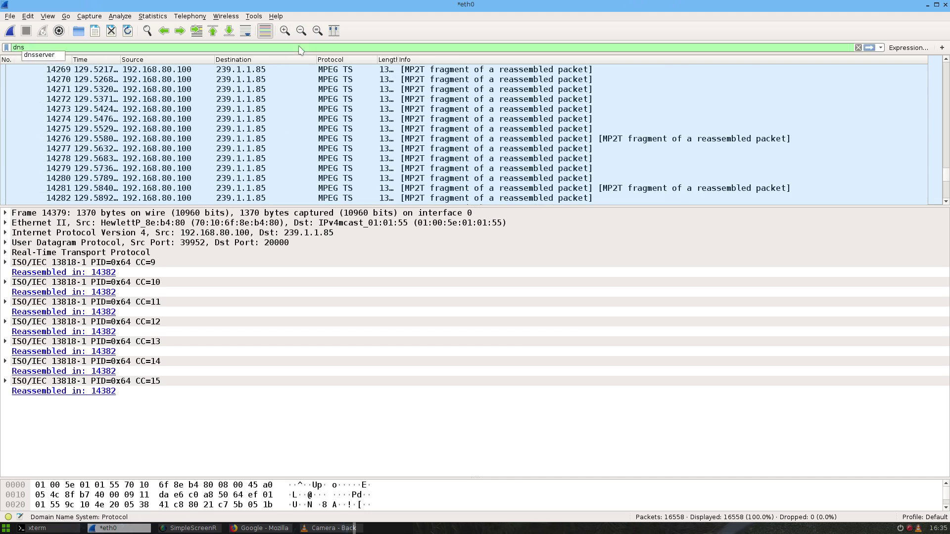
{"action": "key", "text": "Return"}
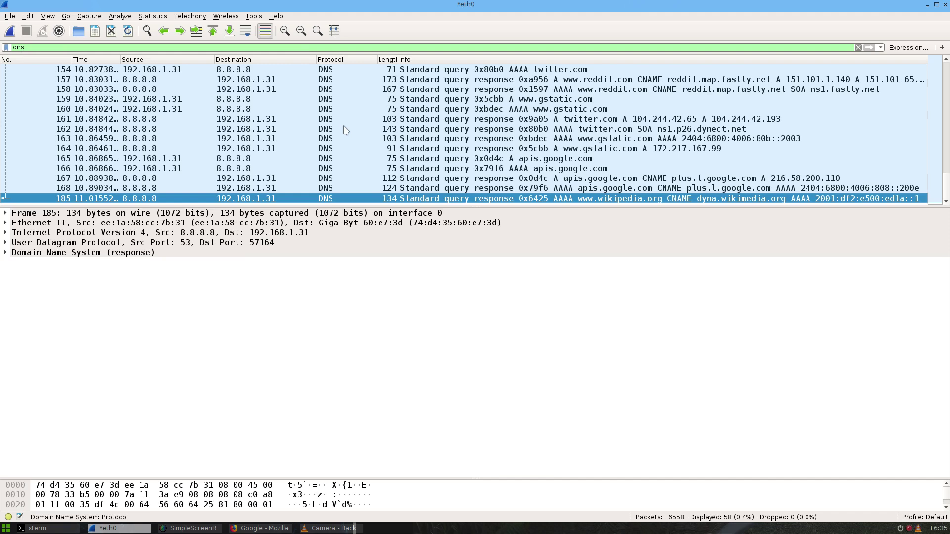
{"action": "scroll", "coordinate": [313, 132], "scroll_direction": "up", "scroll_amount": 15}
{"action": "scroll", "coordinate": [313, 133], "scroll_direction": "down", "scroll_amount": 4}
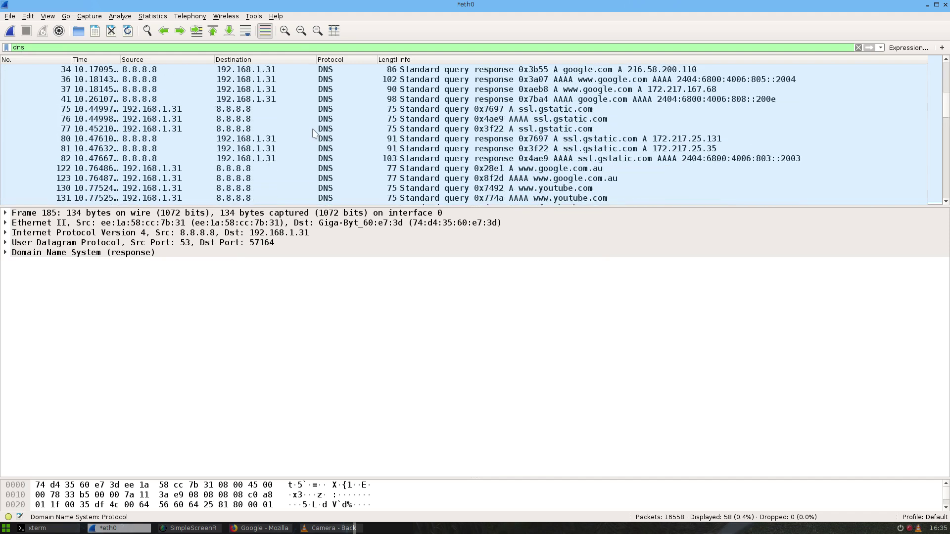
{"action": "scroll", "coordinate": [313, 133], "scroll_direction": "down", "scroll_amount": 2}
{"action": "scroll", "coordinate": [945, 143], "scroll_direction": "down", "scroll_amount": 3}
{"action": "left_click_drag", "start_coordinate": [948, 146], "coordinate": [945, 72]}
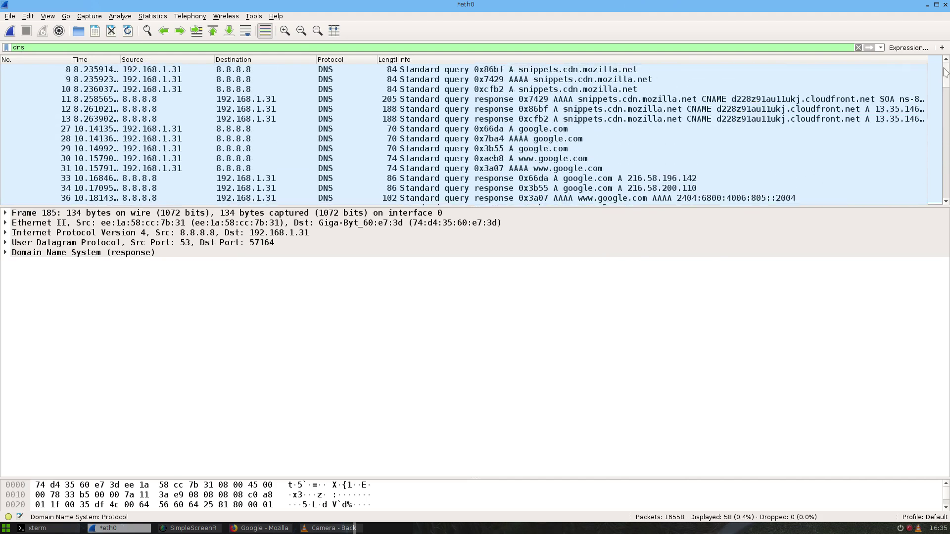
- Highlight the capture file's size in the xterm listing and compare it with the dns-filtered packets in Wireshark
{"action": "key", "text": "alt+Tab"}
{"action": "double_click", "coordinate": [132, 492]}
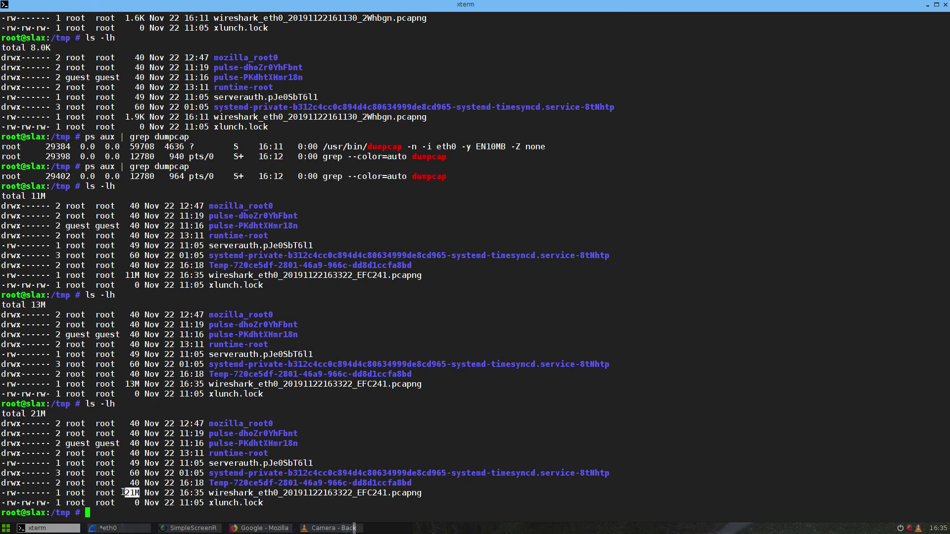
{"action": "key", "text": "alt+Tab"}
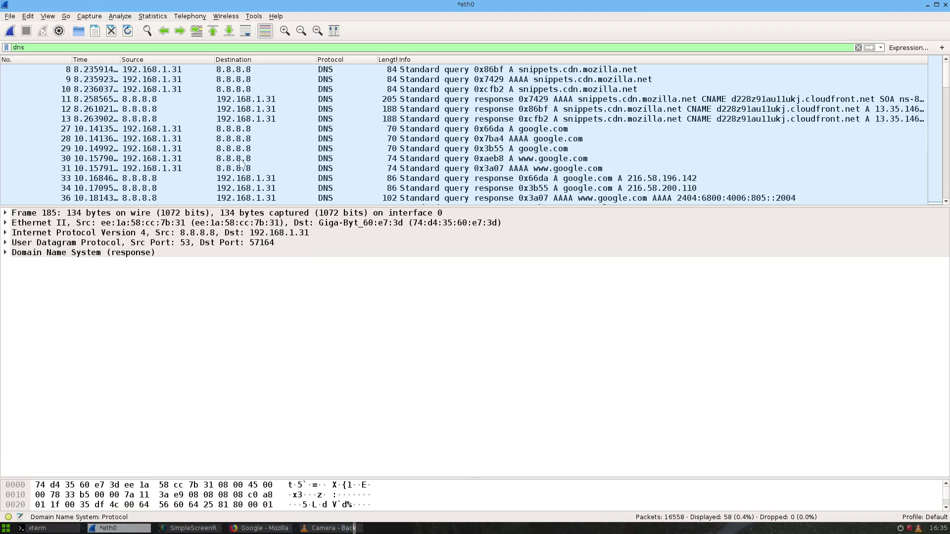
{"action": "key", "text": "alt+Tab"}
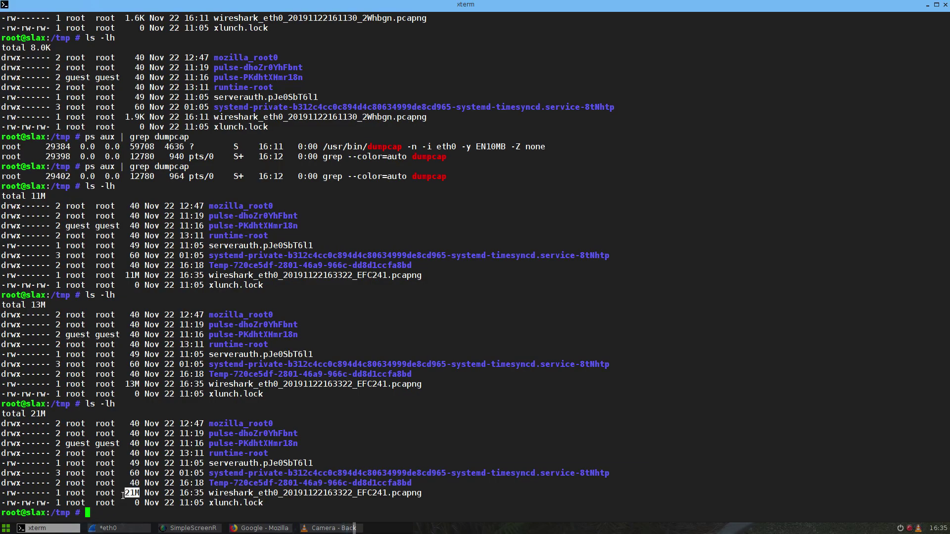
- Return to Wireshark and clear the dns display filter to show all captured packets
{"action": "key", "text": "alt+Tab"}
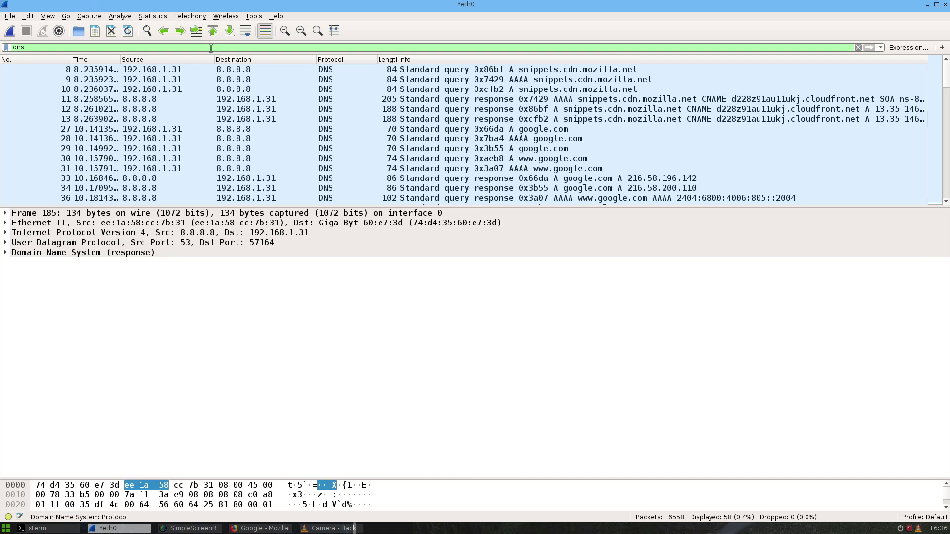
{"action": "left_click_drag", "start_coordinate": [36, 47], "coordinate": [1, 49]}
{"action": "key", "text": "BackSpace"}
{"action": "key", "text": "Return"}
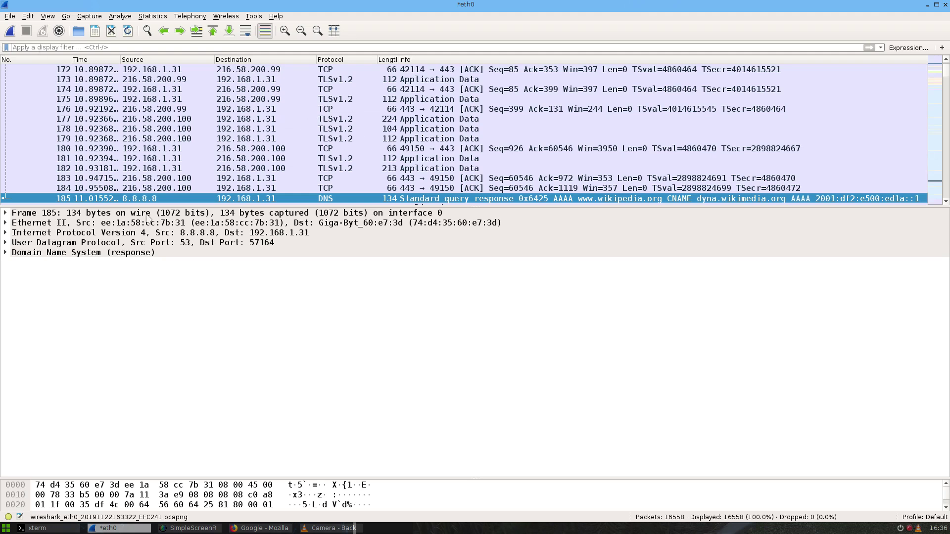
- Expand the User Datagram Protocol layer of DNS packet 185 and select its Source Port field
{"action": "left_click", "coordinate": [6, 253]}
{"action": "left_click", "coordinate": [6, 253]}
{"action": "left_click", "coordinate": [6, 243]}
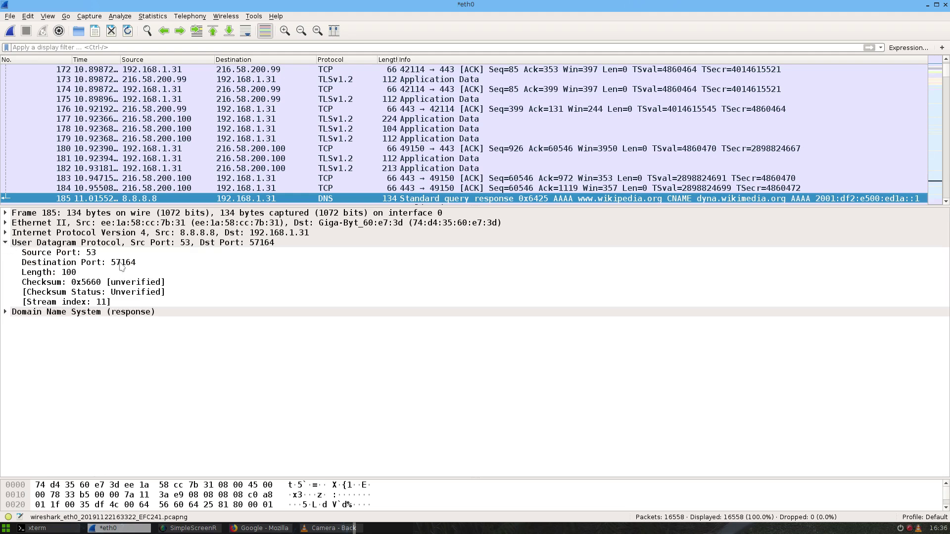
{"action": "left_click", "coordinate": [72, 253]}
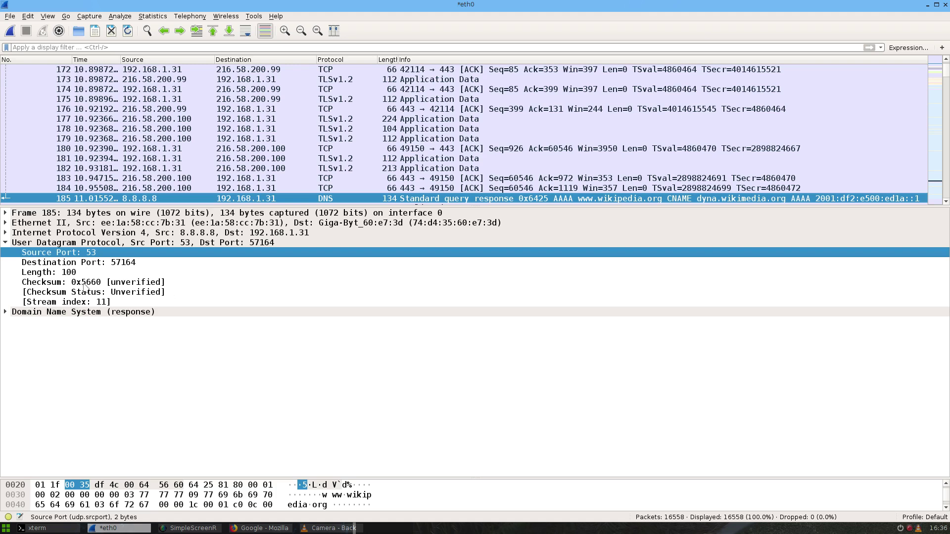
- Start a new eth0 capture with the capture filter udp port 53, without saving the existing packets
{"action": "left_click", "coordinate": [59, 31]}
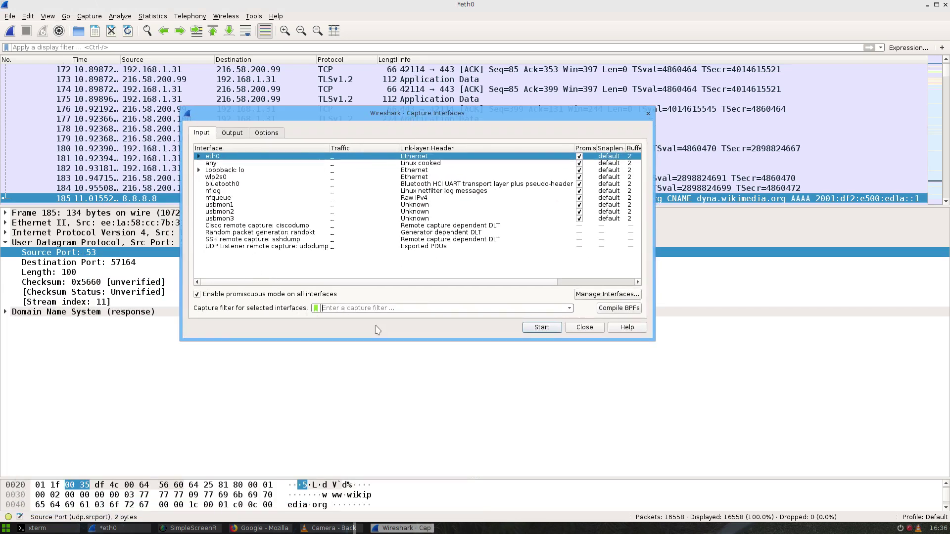
{"action": "type", "text": "udp port 53"}
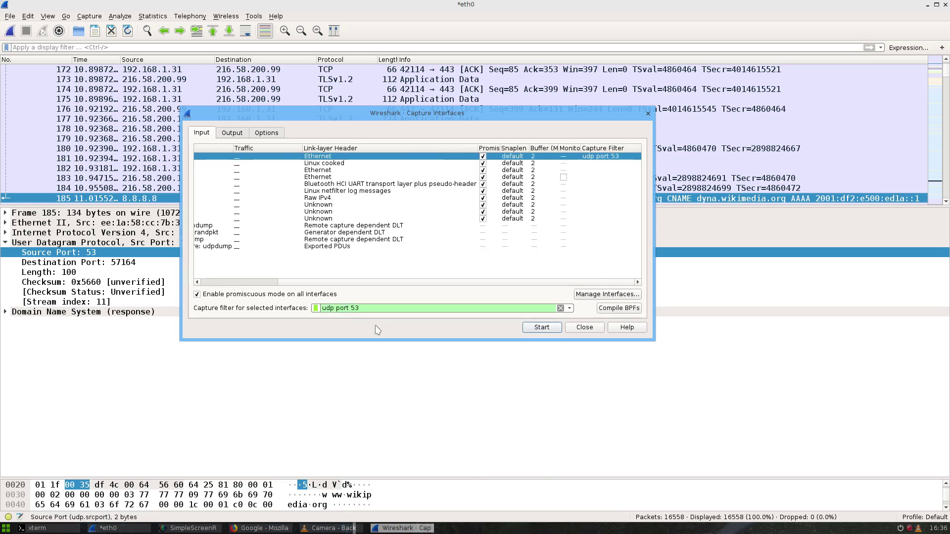
{"action": "key", "text": "Return"}
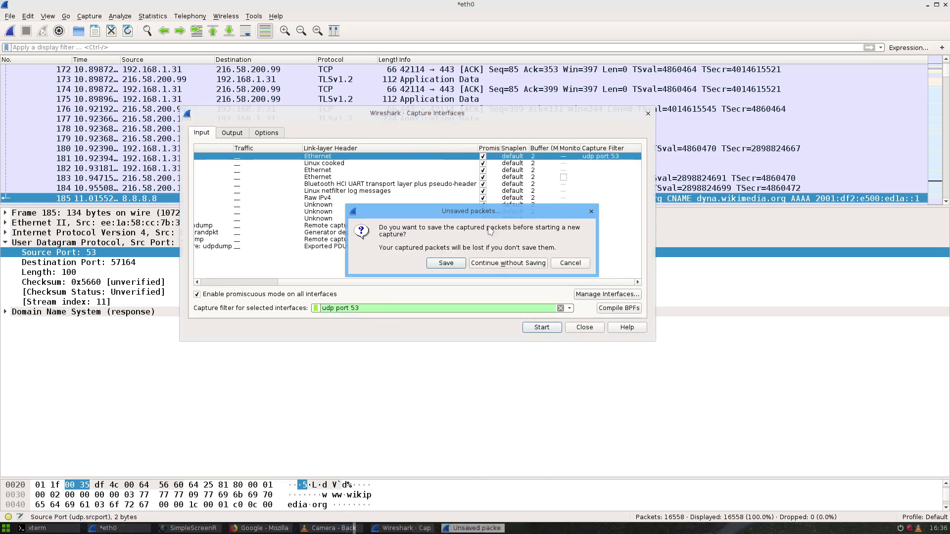
{"action": "left_click", "coordinate": [497, 264]}
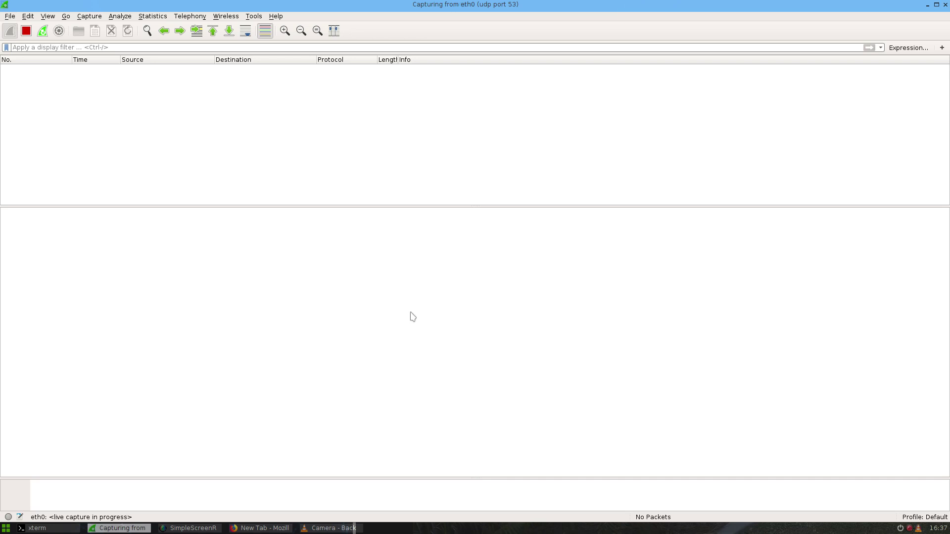
- Switch to Firefox and load the google.com website to generate DNS traffic
{"action": "key", "text": "alt+Tab"}
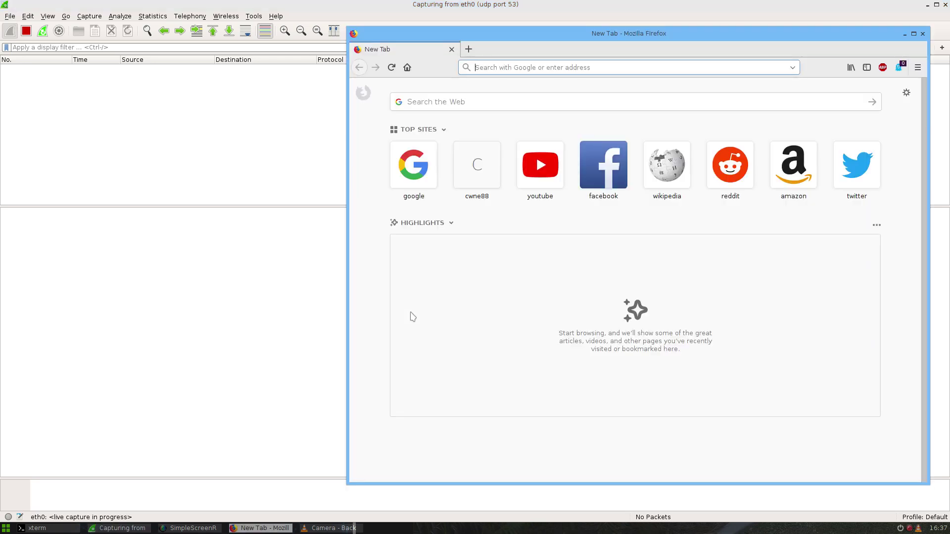
{"action": "type", "text": "google"}
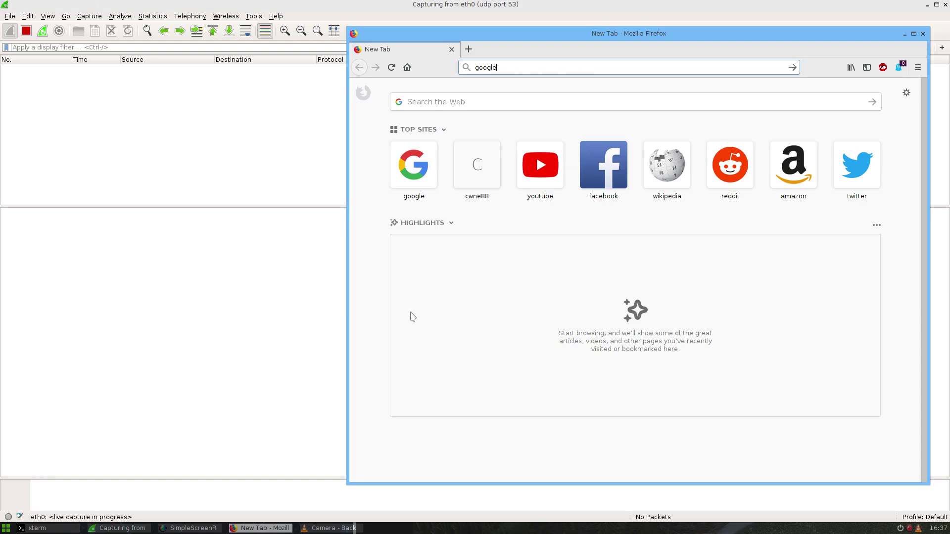
{"action": "key", "text": "Return"}
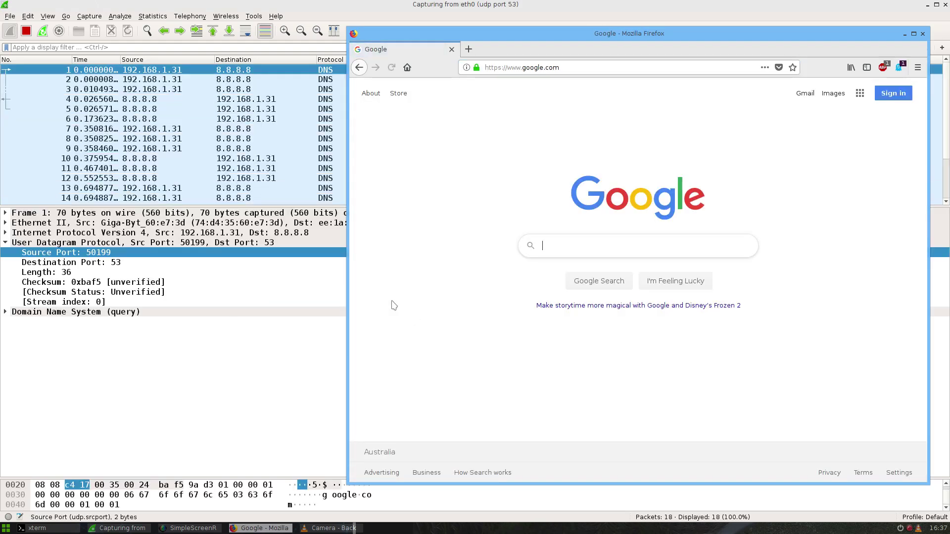
- Return to Wireshark, select packet 9, and examine the captured DNS queries and responses
{"action": "left_click", "coordinate": [261, 149]}
{"action": "scroll", "coordinate": [261, 149], "scroll_direction": "down", "scroll_amount": 2}
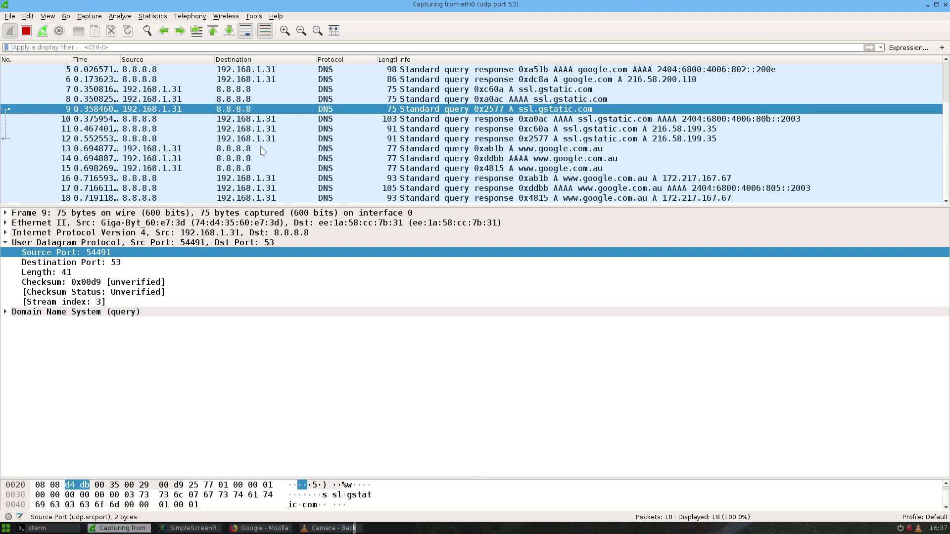
{"action": "scroll", "coordinate": [262, 151], "scroll_direction": "up", "scroll_amount": 2}
{"action": "scroll", "coordinate": [261, 149], "scroll_direction": "down", "scroll_amount": 2}
- Switch to the xterm terminal, list the /tmp files with ls -lh to check the capture file's size, and return to Wireshark
{"action": "key", "text": "alt+Tab"}
{"action": "key", "text": "alt+Tab"}
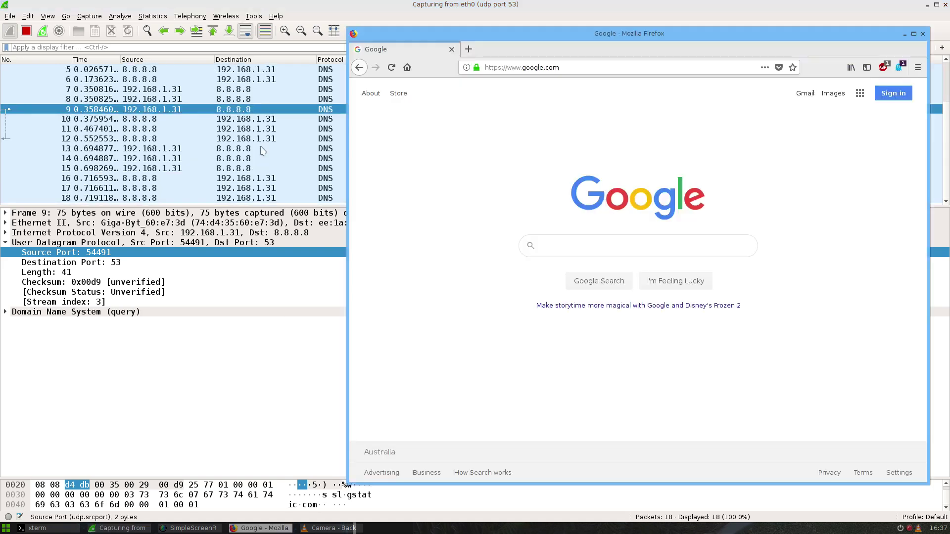
{"action": "type", "text": "ls -lh"}
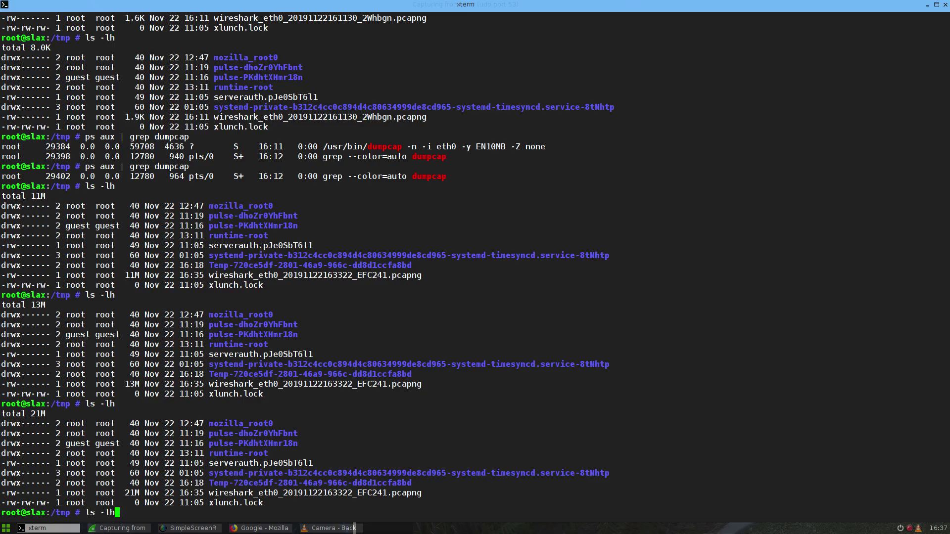
{"action": "key", "text": "Return"}
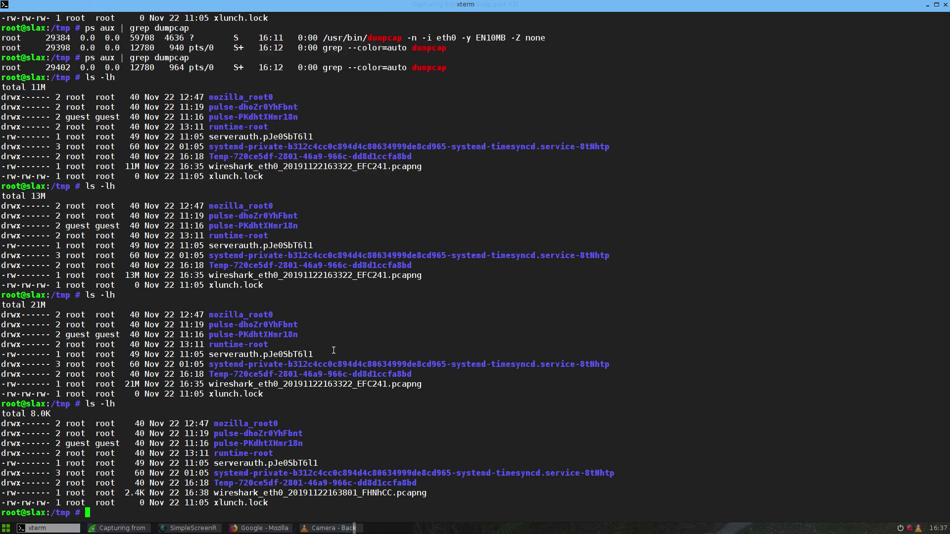
{"action": "key", "text": "alt+Tab"}
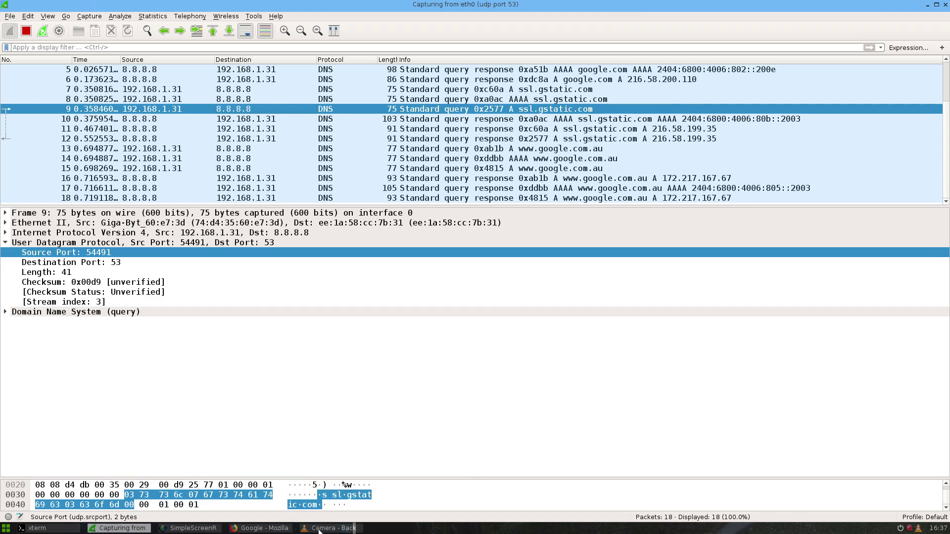
{"action": "left_click", "coordinate": [321, 528]}
{"action": "left_click_drag", "start_coordinate": [494, 177], "coordinate": [416, 94]}
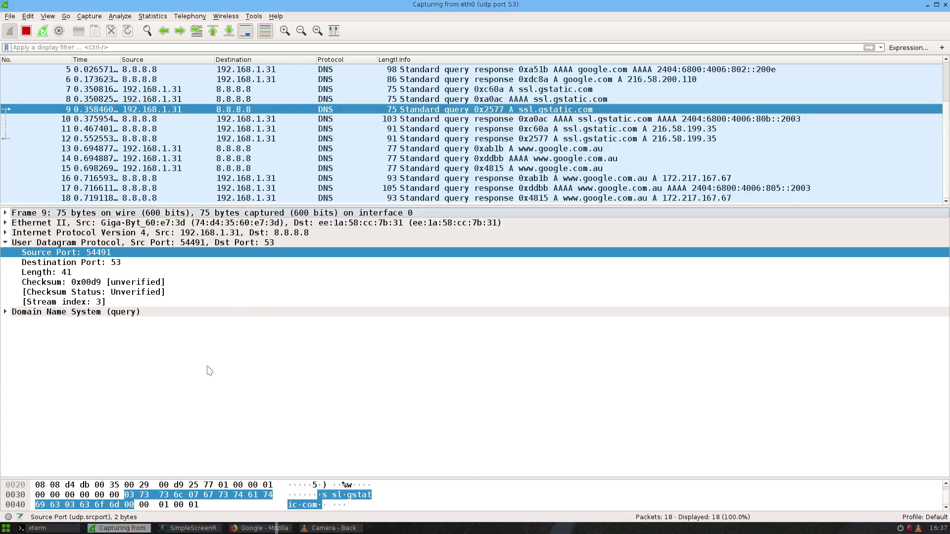
{"action": "left_click", "coordinate": [208, 369]}
{"action": "scroll", "coordinate": [352, 170], "scroll_direction": "up", "scroll_amount": 2}
{"action": "scroll", "coordinate": [352, 169], "scroll_direction": "down", "scroll_amount": 2}
{"action": "key", "text": "alt+Tab"}
{"action": "key", "text": "alt+Tab"}
- Stop the running eth0 capture and clear the udp port 53 capture filter in the capture options
{"action": "left_click", "coordinate": [27, 31]}
{"action": "left_click", "coordinate": [58, 30]}
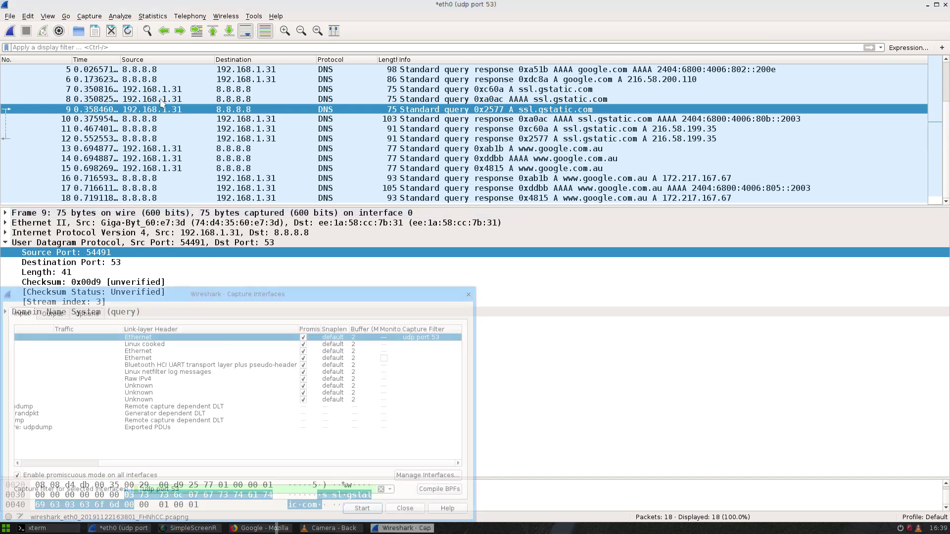
{"action": "left_click_drag", "start_coordinate": [232, 296], "coordinate": [494, 168]}
{"action": "left_click_drag", "start_coordinate": [453, 362], "coordinate": [374, 357]}
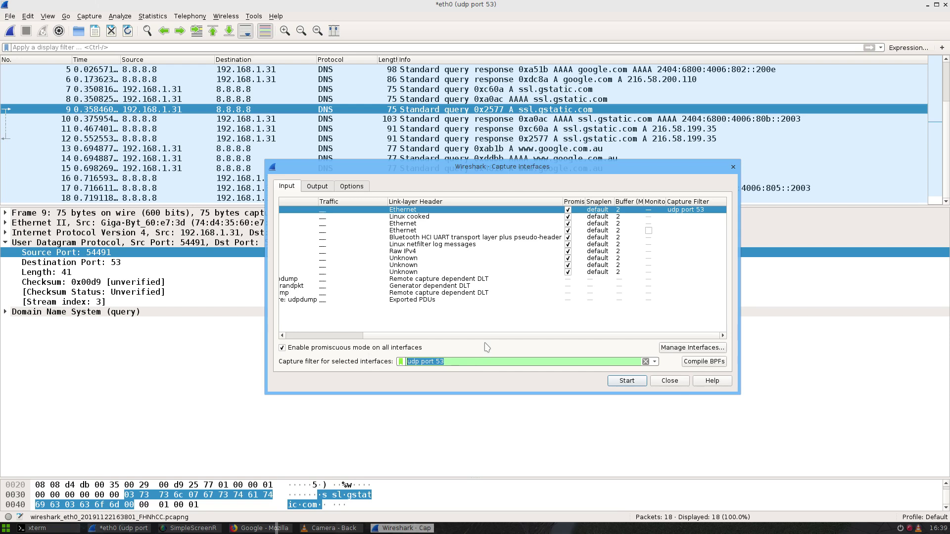
{"action": "key", "text": "BackSpace"}
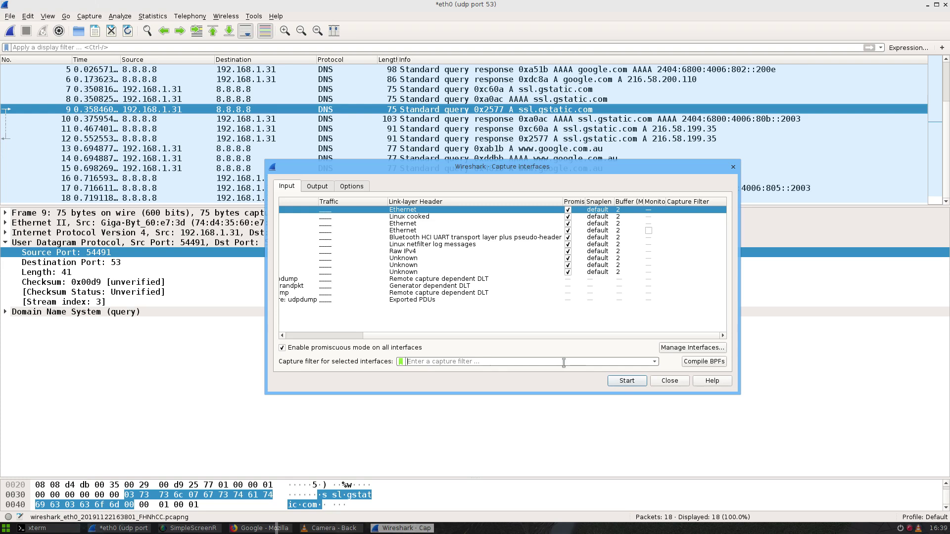
- Switch to the xterm terminal, run tcpdump without any filter, and stop it after a few moments
{"action": "key", "text": "alt+Tab"}
{"action": "key", "text": "alt+Tab"}
{"action": "key", "text": "alt+Tab"}
{"action": "key", "text": "ctrl+c"}
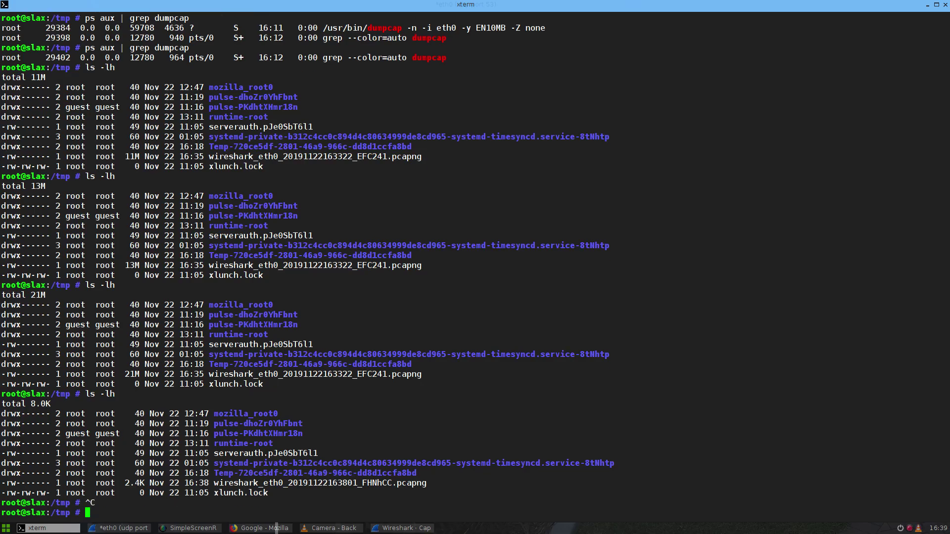
{"action": "type", "text": "tcpdump"}
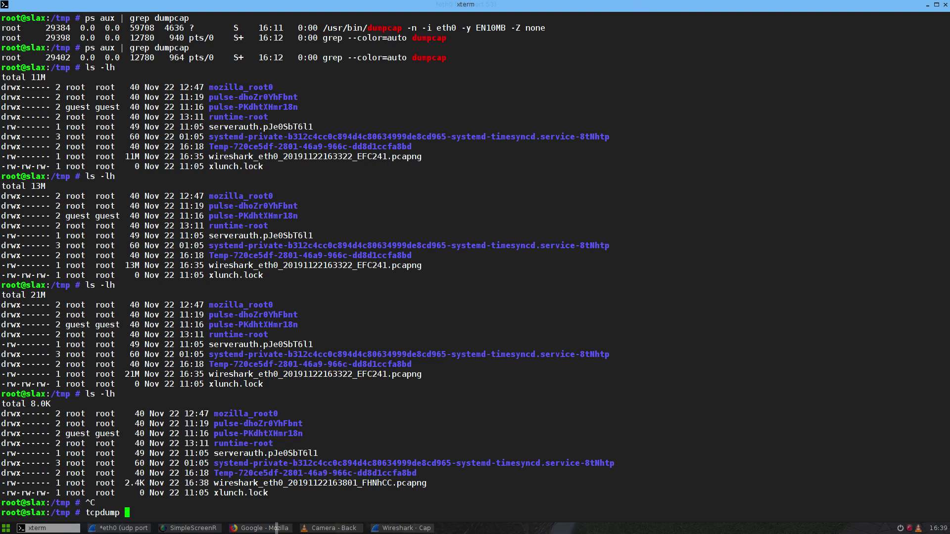
{"action": "key", "text": "Return"}
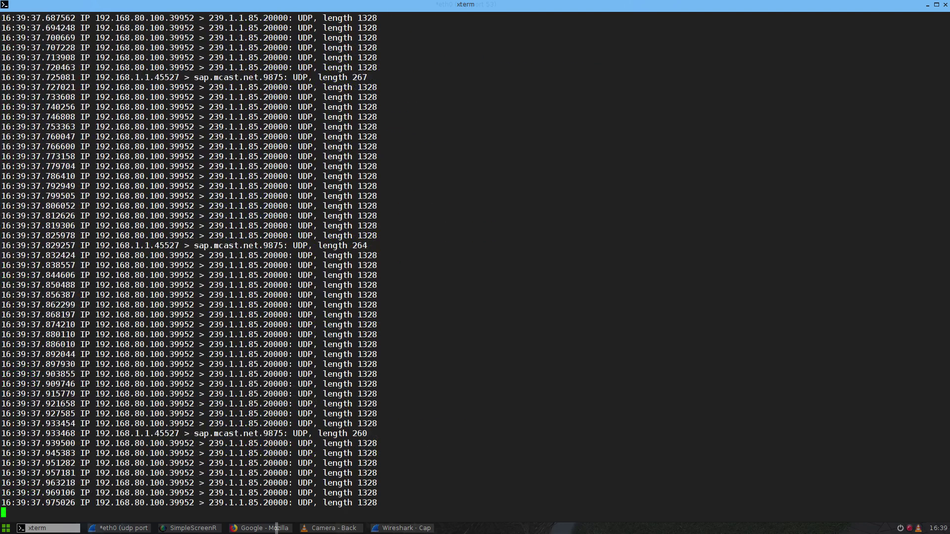
{"action": "key", "text": "ctrl+c"}
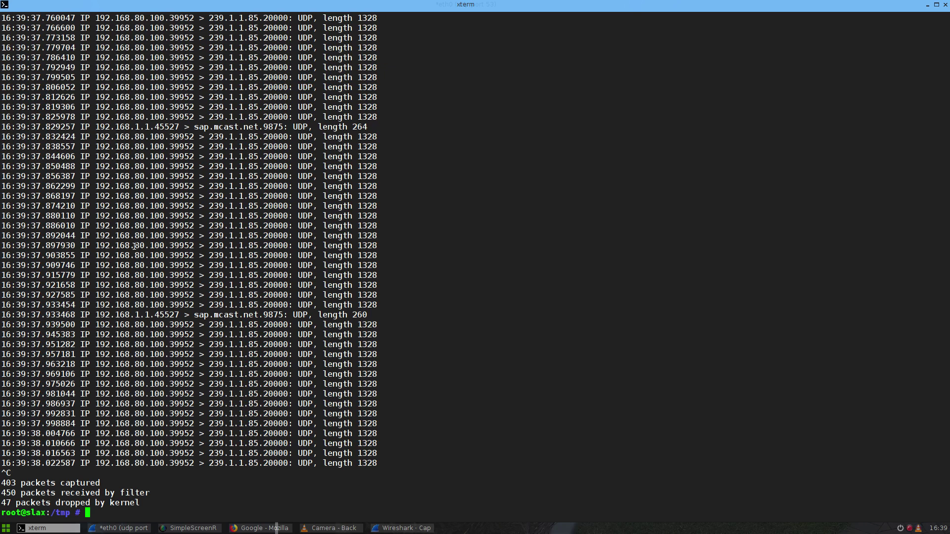
- Highlight the source address and destination port in the unfiltered output, and start tcpdump with the filter udp port 53
{"action": "double_click", "coordinate": [163, 245]}
{"action": "left_click", "coordinate": [168, 246]}
{"action": "left_click_drag", "start_coordinate": [165, 246], "coordinate": [169, 246]}
{"action": "left_click", "coordinate": [232, 250]}
{"action": "left_click_drag", "start_coordinate": [266, 245], "coordinate": [285, 245]}
{"action": "left_click", "coordinate": [539, 367]}
{"action": "type", "text": "tcpdump udp port 53"}
{"action": "key", "text": "Return"}
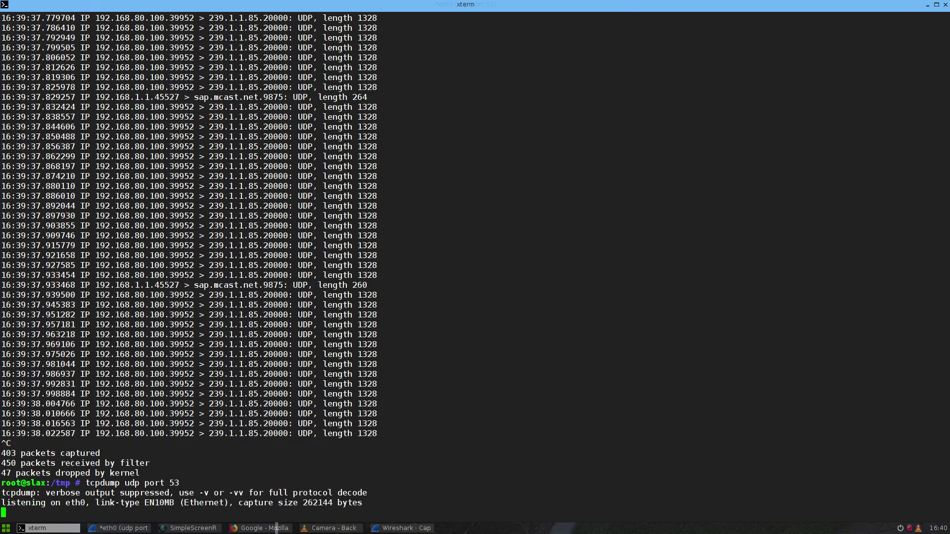
- In Wireshark's capture options, enter the capture filter udp port 53 and start capturing without saving the existing packets
{"action": "left_click", "coordinate": [404, 528]}
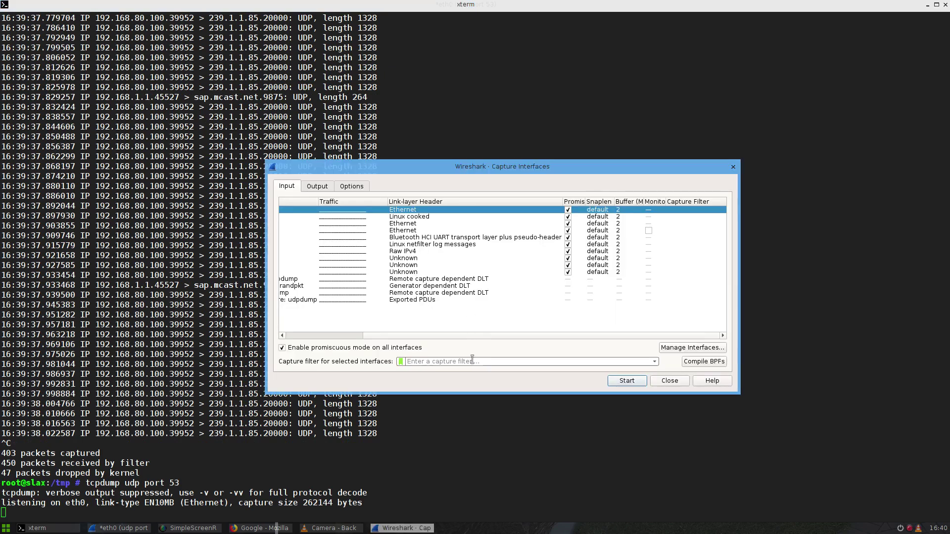
{"action": "type", "text": "udp port 53"}
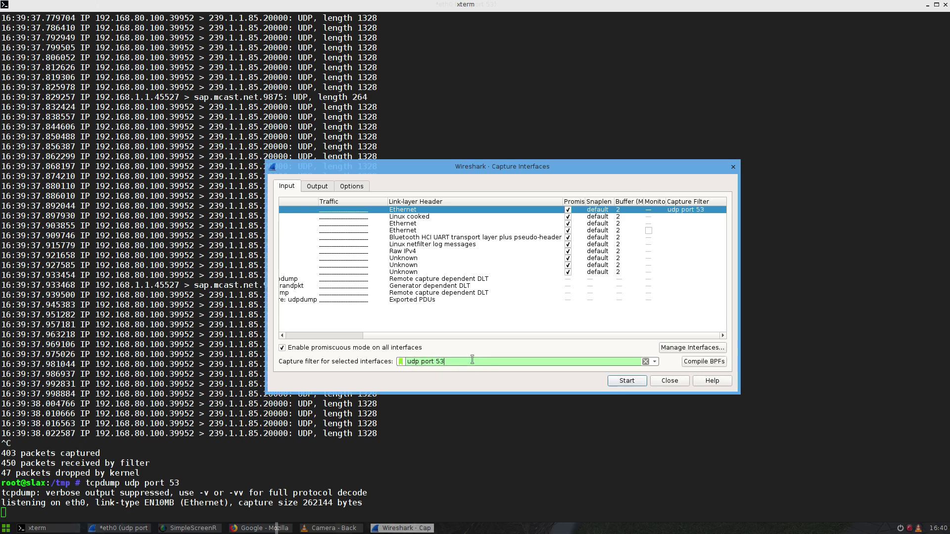
{"action": "key", "text": "Return"}
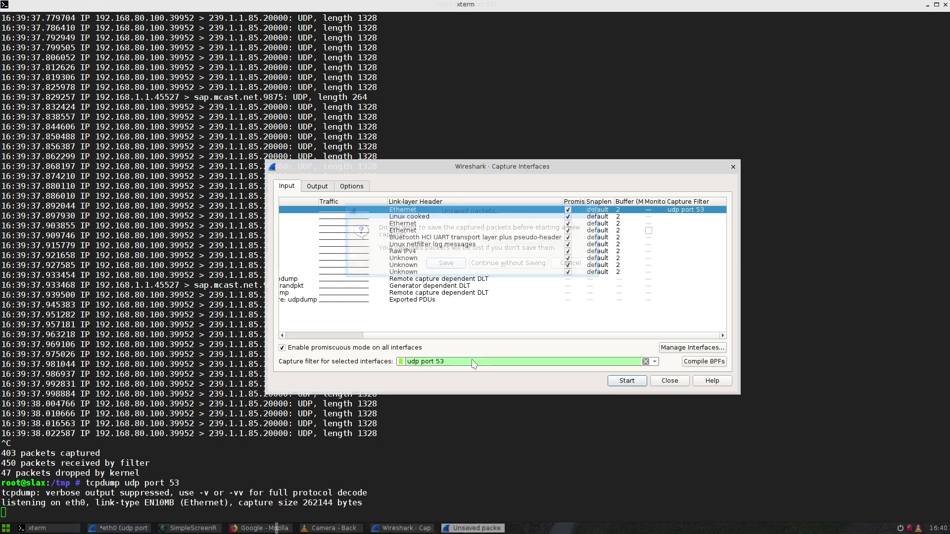
{"action": "left_click", "coordinate": [502, 265]}
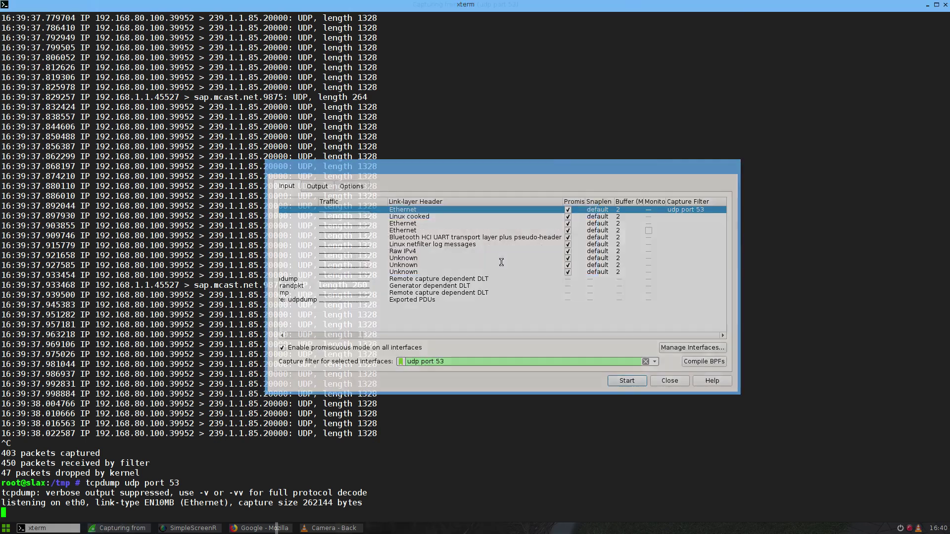
- Bring the main Wireshark window forward, restore it from full size, and place it over the terminal
{"action": "left_click", "coordinate": [127, 528]}
{"action": "double_click", "coordinate": [437, 5]}
{"action": "left_click_drag", "start_coordinate": [436, 103], "coordinate": [127, 47]}
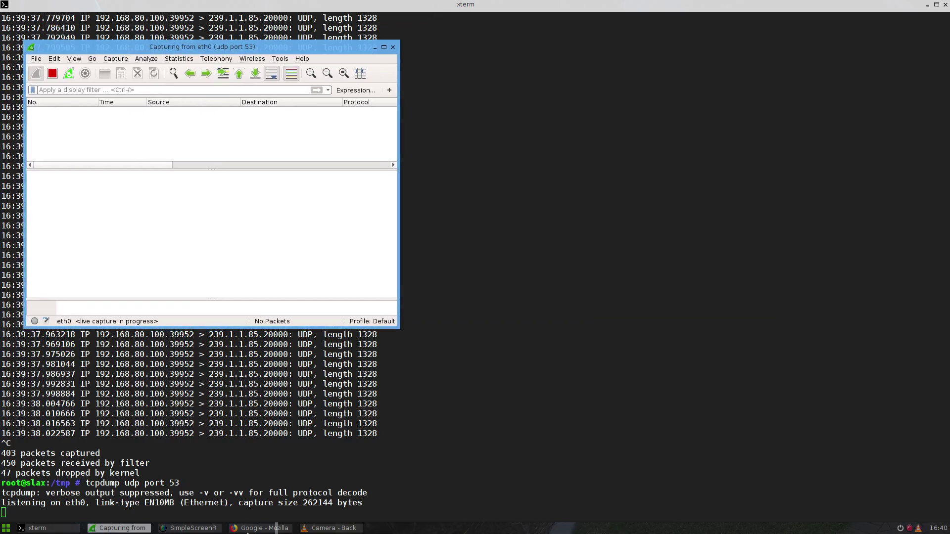
{"action": "left_click", "coordinate": [258, 531]}
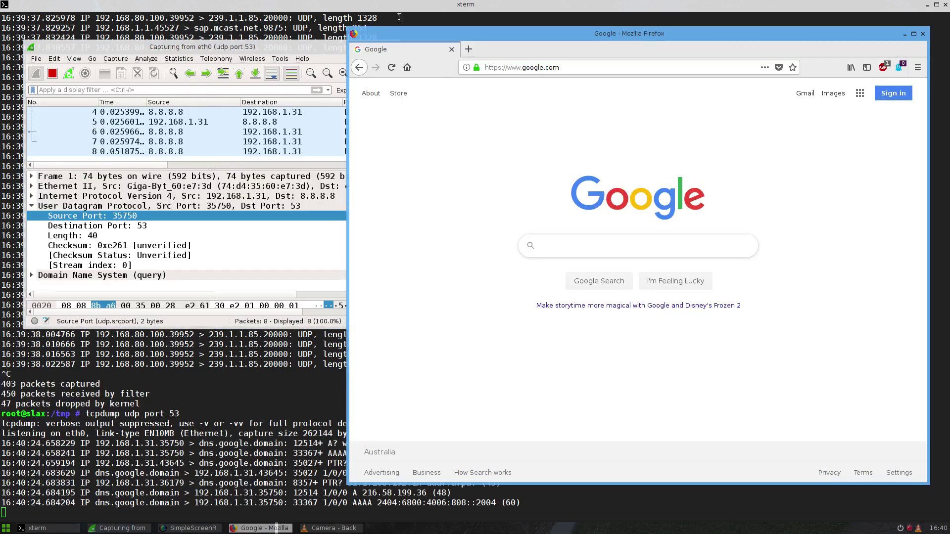
{"action": "left_click", "coordinate": [905, 34]}
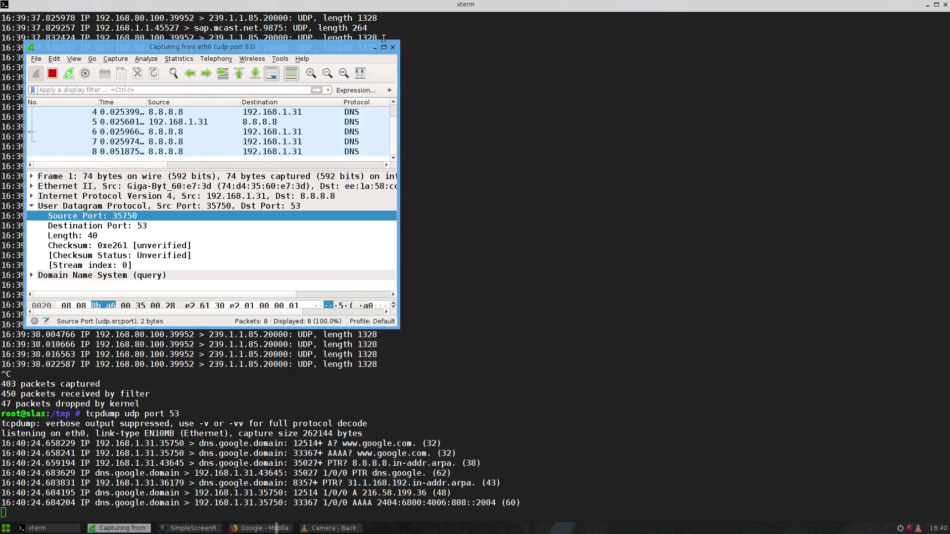
{"action": "left_click_drag", "start_coordinate": [327, 44], "coordinate": [588, 42]}
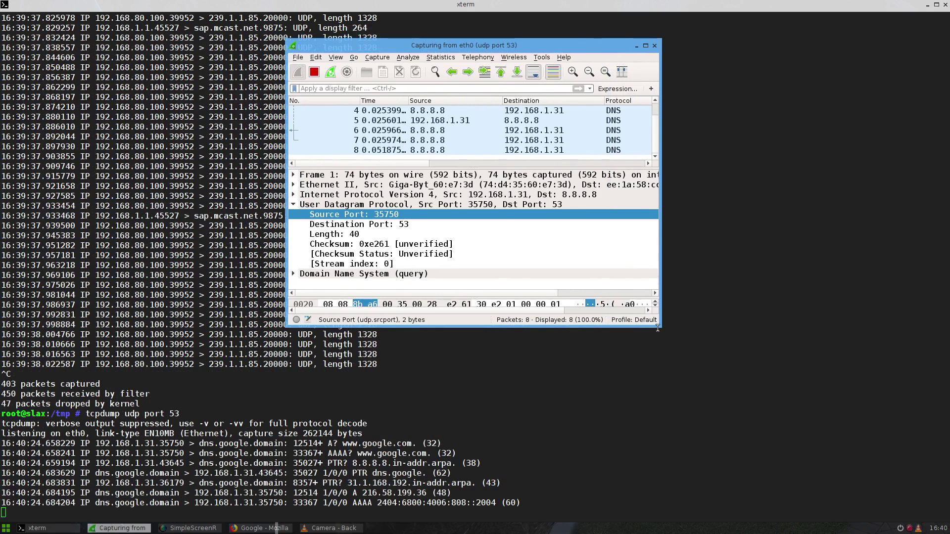
{"action": "left_click_drag", "start_coordinate": [660, 328], "coordinate": [902, 486]}
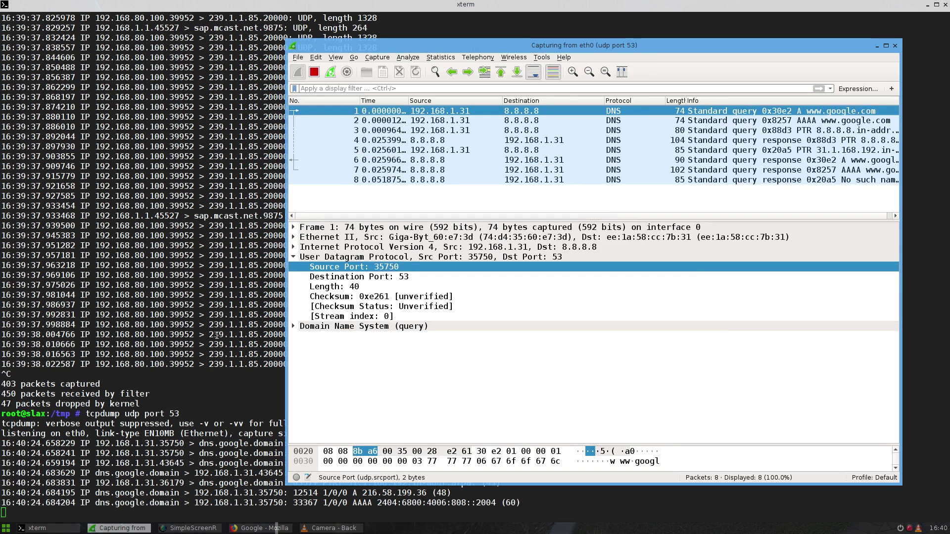
- Stop tcpdump in the terminal and return to Wireshark to stop its udp port 53 capture
{"action": "left_click", "coordinate": [162, 424]}
{"action": "key", "text": "ctrl+c"}
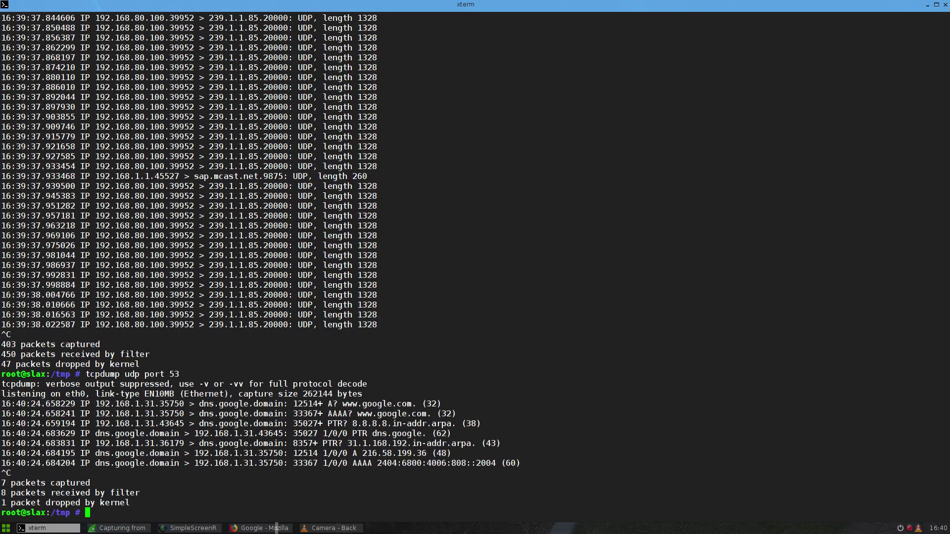
{"action": "key", "text": "alt+Tab"}
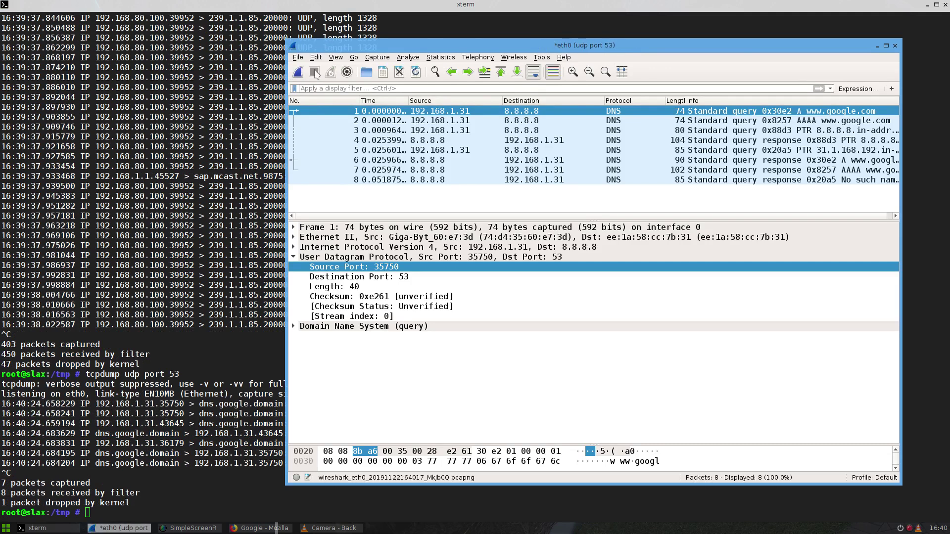
- Maximize Wireshark, select the Destination Port field of packet 1, and expand its Domain Name System layer
{"action": "double_click", "coordinate": [396, 42]}
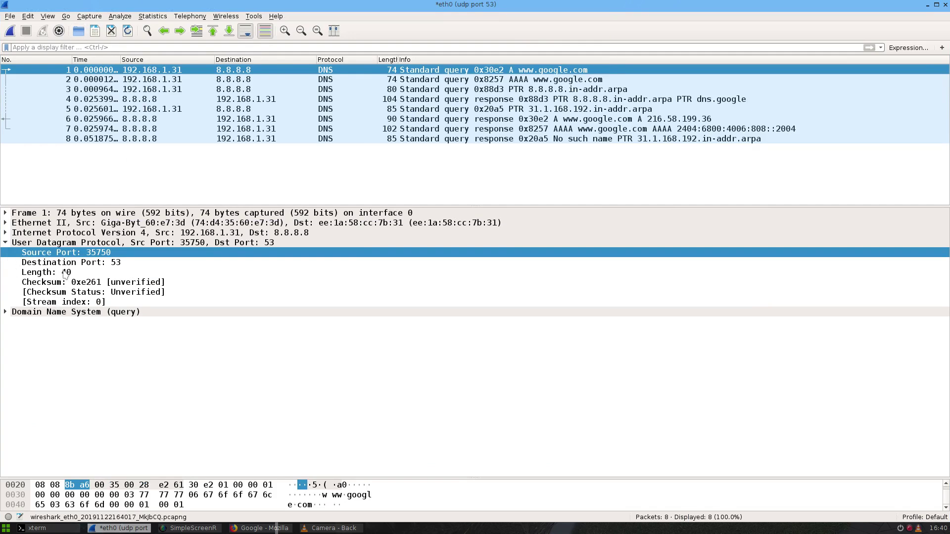
{"action": "left_click", "coordinate": [67, 264]}
{"action": "left_click", "coordinate": [6, 312]}
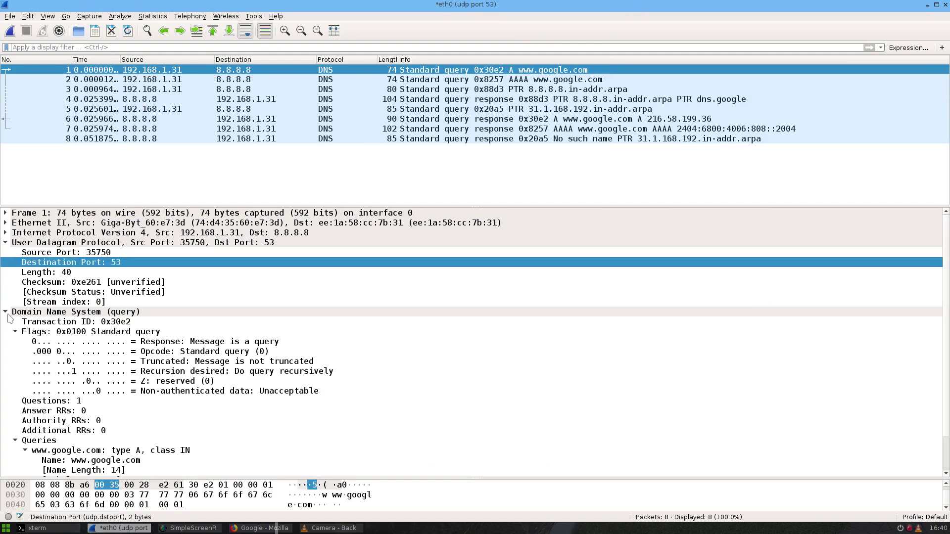
- Review the udp port 53 filter in the capture options against the terminal's tcpdump command, and close the options unchanged
{"action": "left_click", "coordinate": [59, 30]}
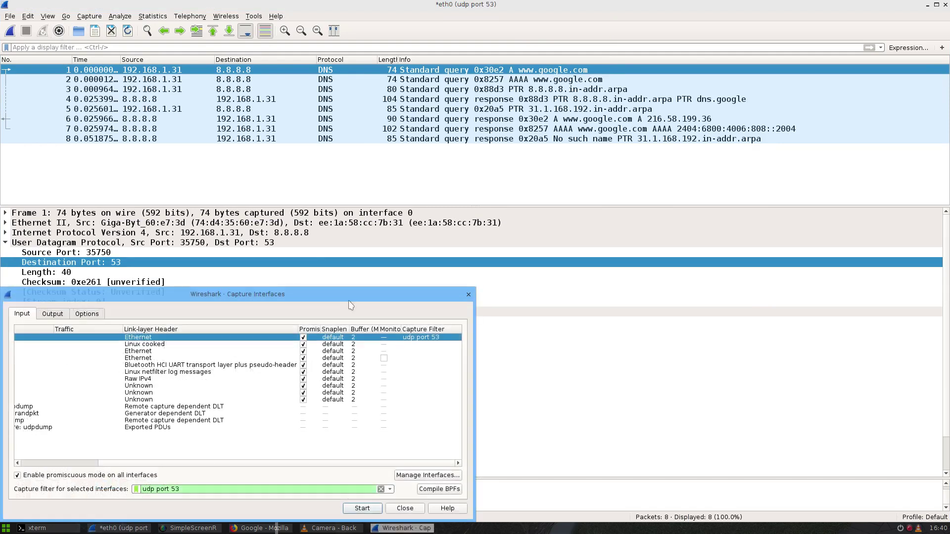
{"action": "left_click_drag", "start_coordinate": [193, 296], "coordinate": [380, 72]}
{"action": "left_click_drag", "start_coordinate": [377, 265], "coordinate": [211, 255]}
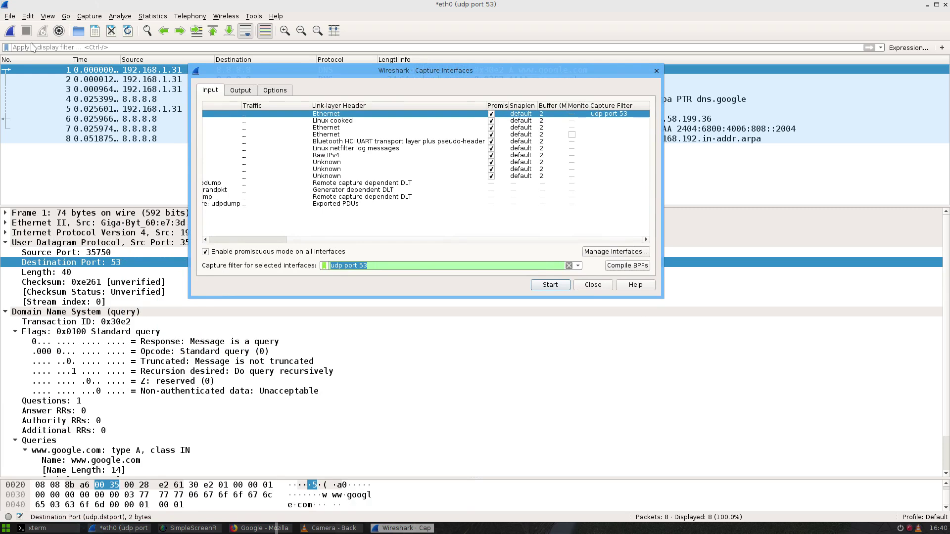
{"action": "left_click_drag", "start_coordinate": [359, 266], "coordinate": [216, 265]}
{"action": "left_click", "coordinate": [390, 265]}
{"action": "key", "text": "alt+Tab"}
{"action": "key", "text": "alt+Tab"}
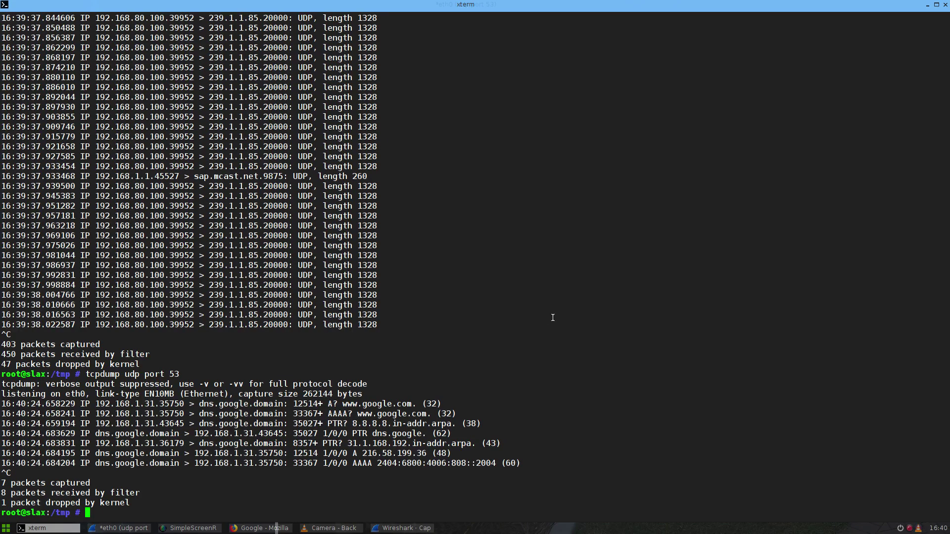
{"action": "key", "text": "alt+Tab"}
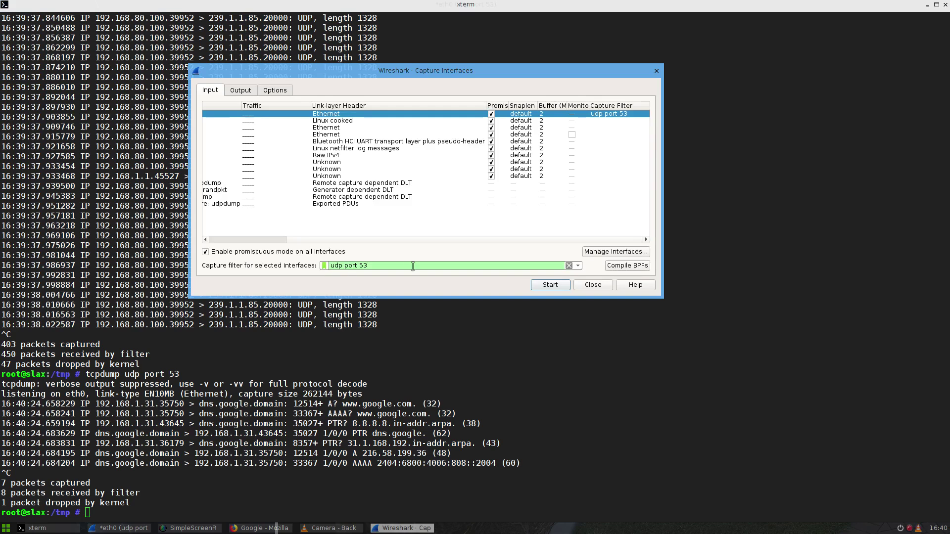
{"action": "left_click", "coordinate": [598, 284]}
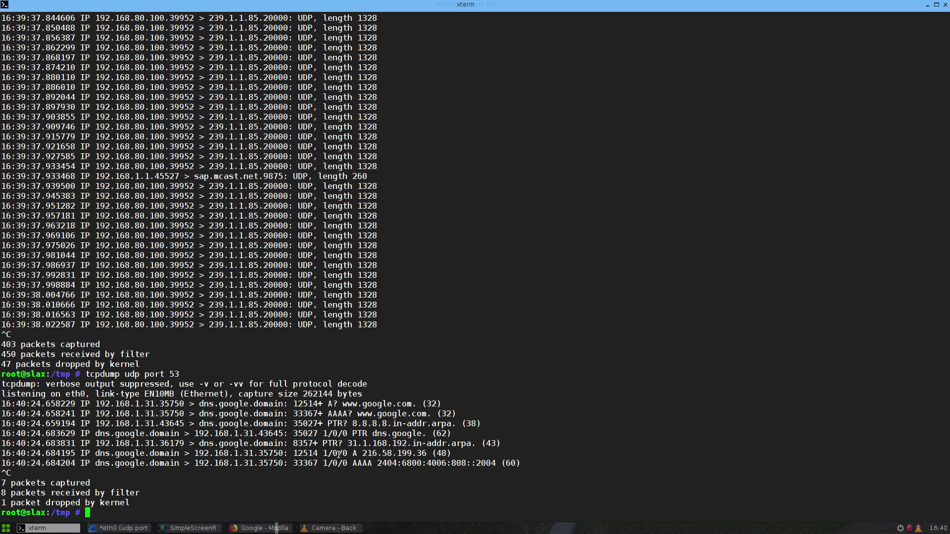
- Return to Wireshark, close the current capture, start a new eth0 capture without a capture filter, and switch to Firefox
{"action": "key", "text": "alt+Tab"}
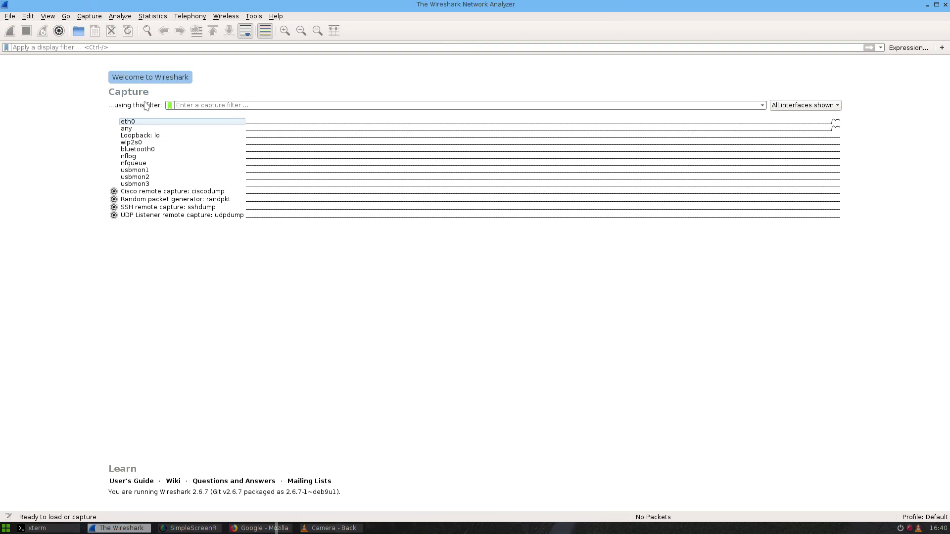
{"action": "left_click", "coordinate": [10, 30]}
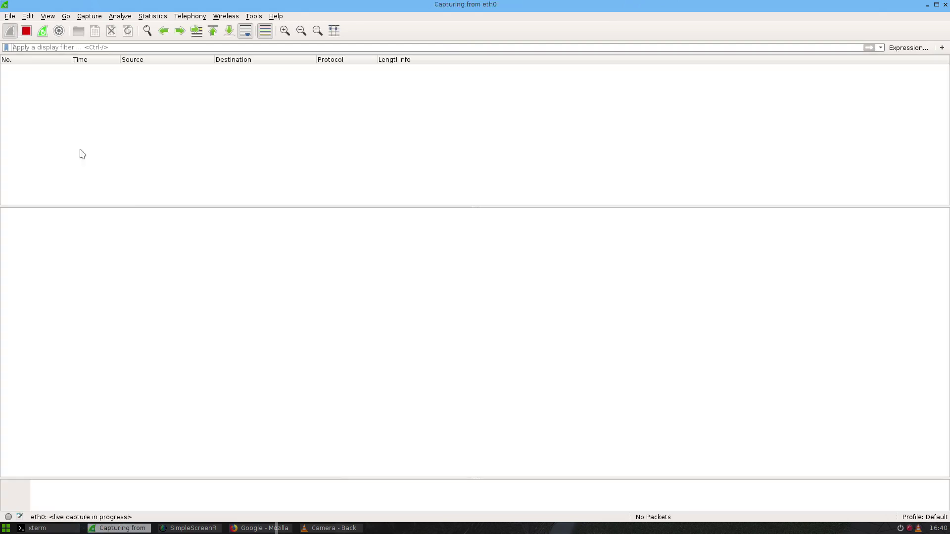
{"action": "left_click", "coordinate": [277, 349]}
{"action": "left_click", "coordinate": [187, 386]}
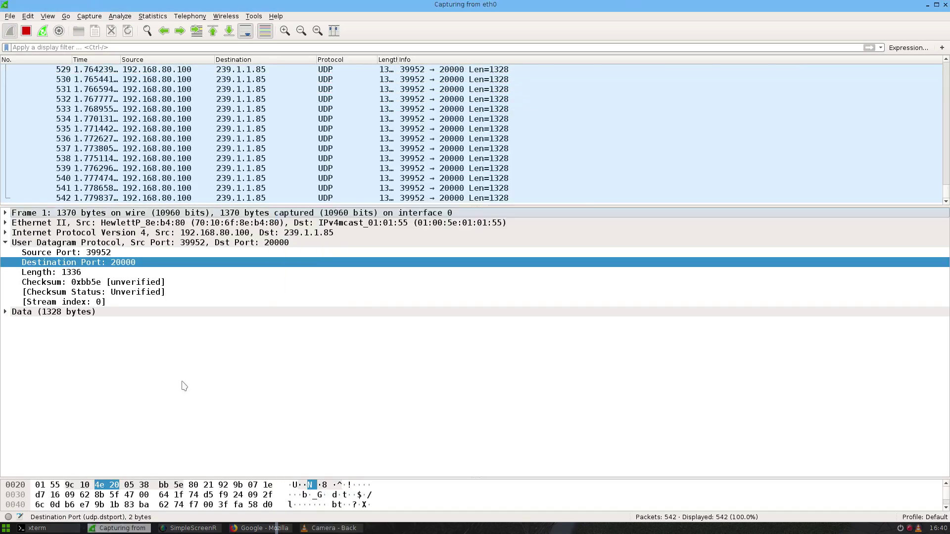
{"action": "left_click", "coordinate": [276, 529]}
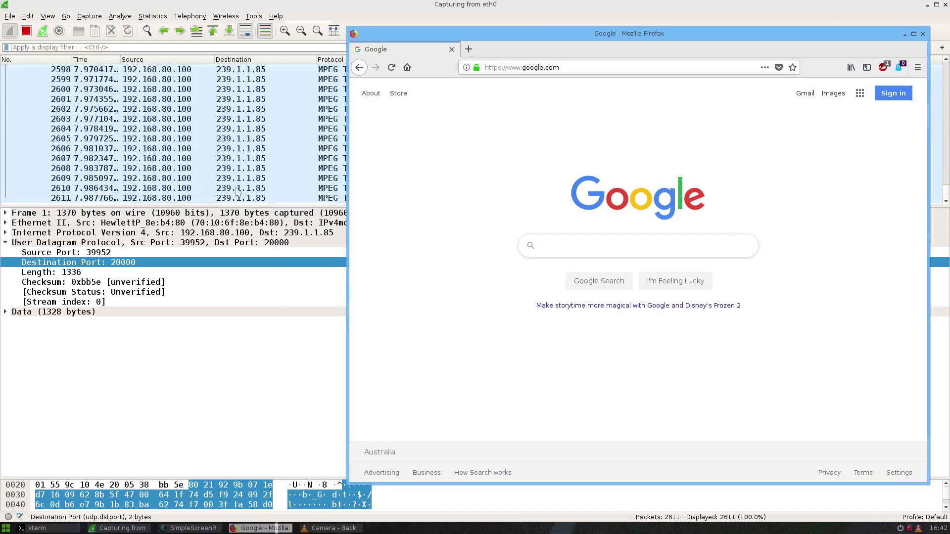
- Return to Wireshark, stop the eth0 capture, and apply the display filter dns
{"action": "left_click", "coordinate": [245, 377]}
{"action": "left_click", "coordinate": [26, 30]}
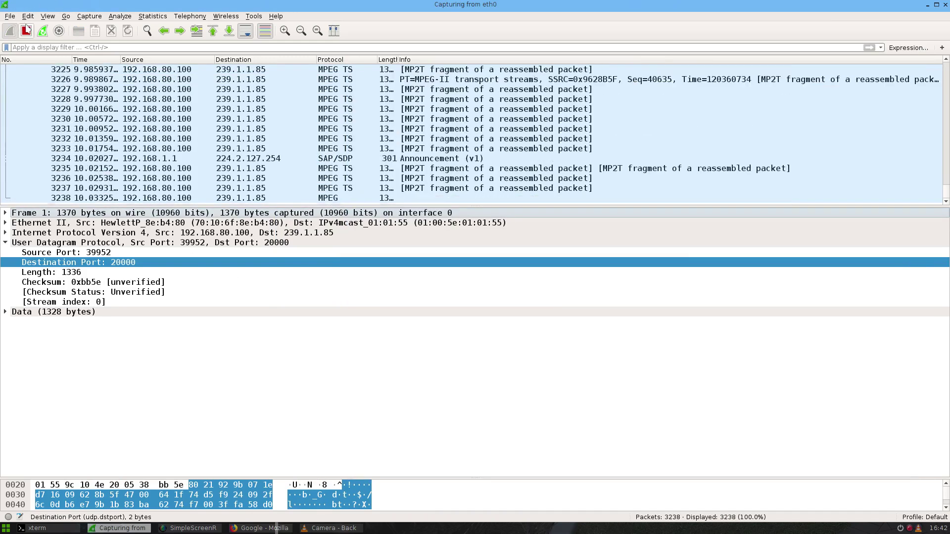
{"action": "left_click", "coordinate": [128, 47]}
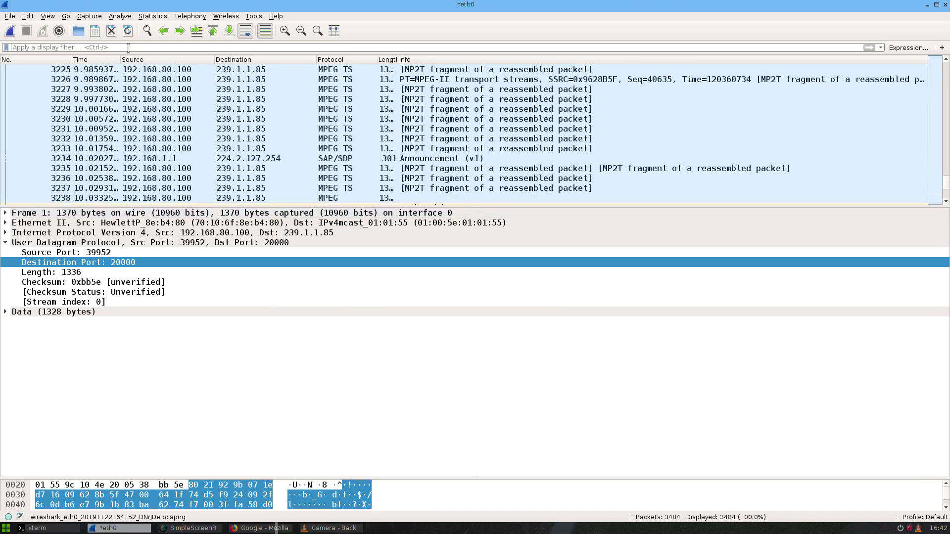
{"action": "type", "text": "dns"}
{"action": "key", "text": "Return"}
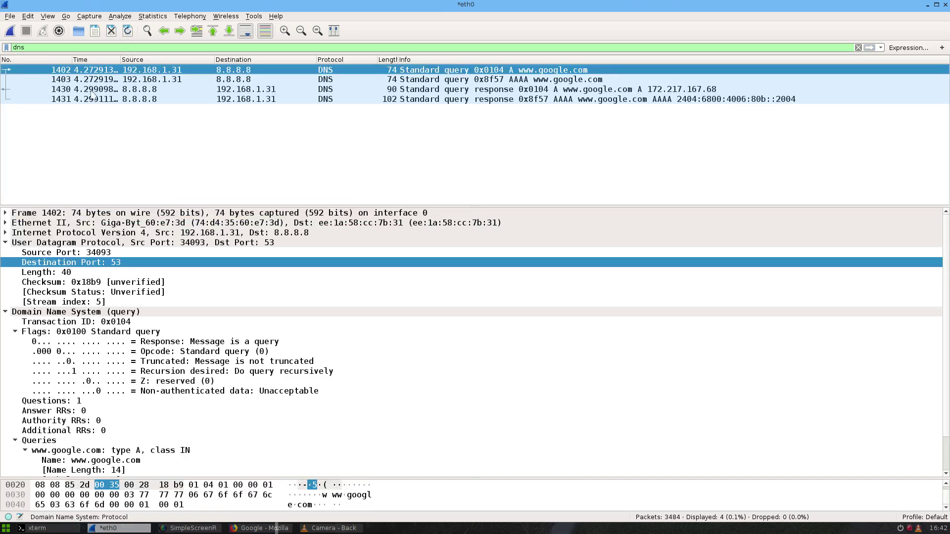
- Clear the display filter to bring back every captured packet
{"action": "left_click", "coordinate": [60, 48]}
{"action": "key", "text": "BackSpace"}
{"action": "key", "text": "Return"}
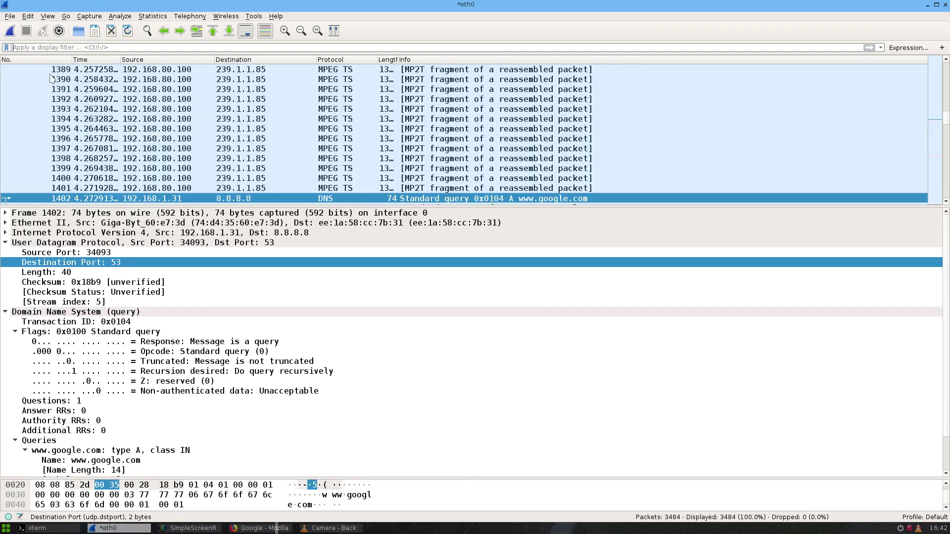
- Switch to the terminal and list the files in /tmp with ls -lh to check the capture file's size
{"action": "key", "text": "alt+Tab"}
{"action": "key", "text": "alt+Tab"}
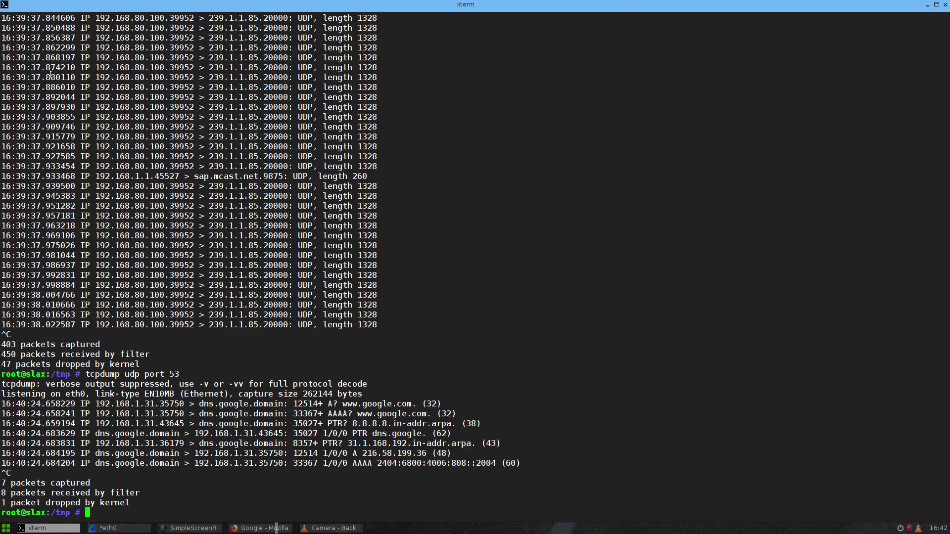
{"action": "type", "text": "ls -lh"}
{"action": "key", "text": "Return"}
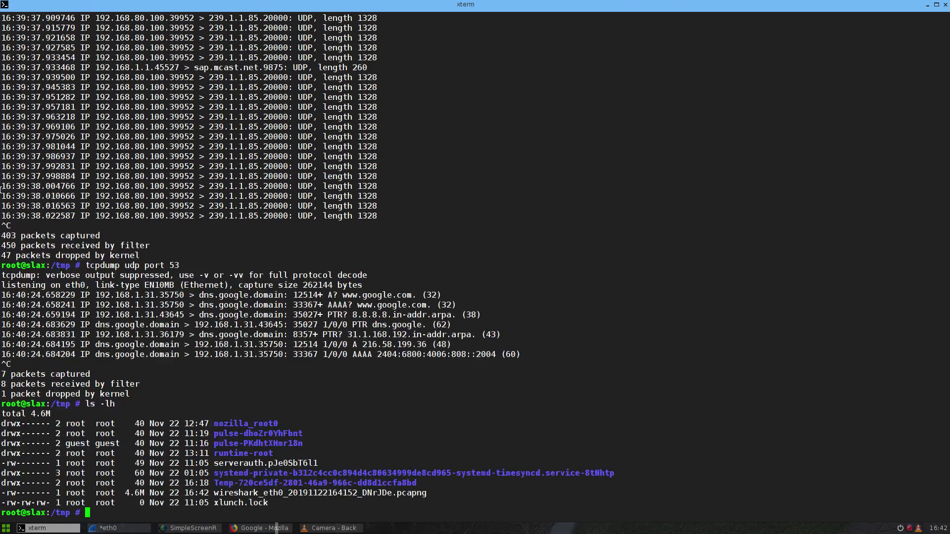
- Return to Wireshark, apply the display filter dns, and slightly narrow the No. column
{"action": "key", "text": "alt+Tab"}
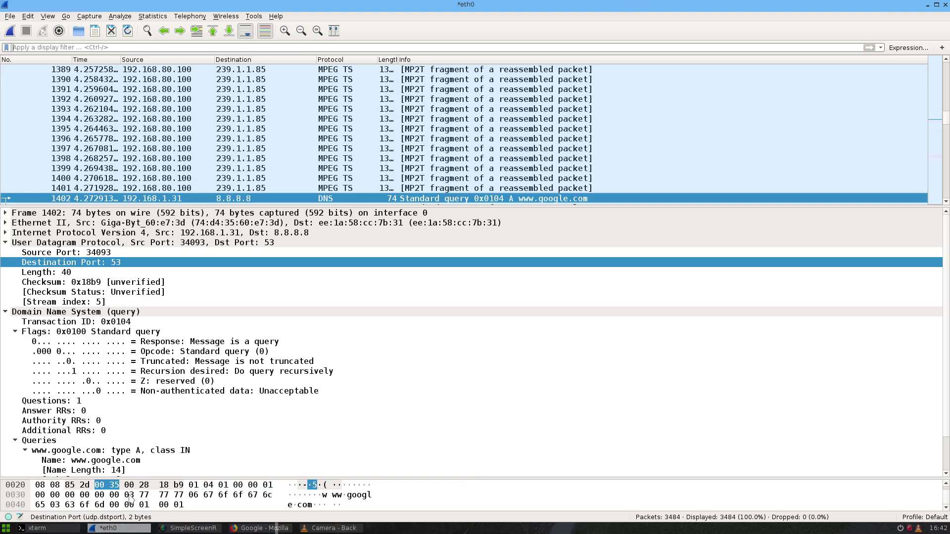
{"action": "left_click", "coordinate": [151, 44]}
{"action": "type", "text": "dns"}
{"action": "key", "text": "Return"}
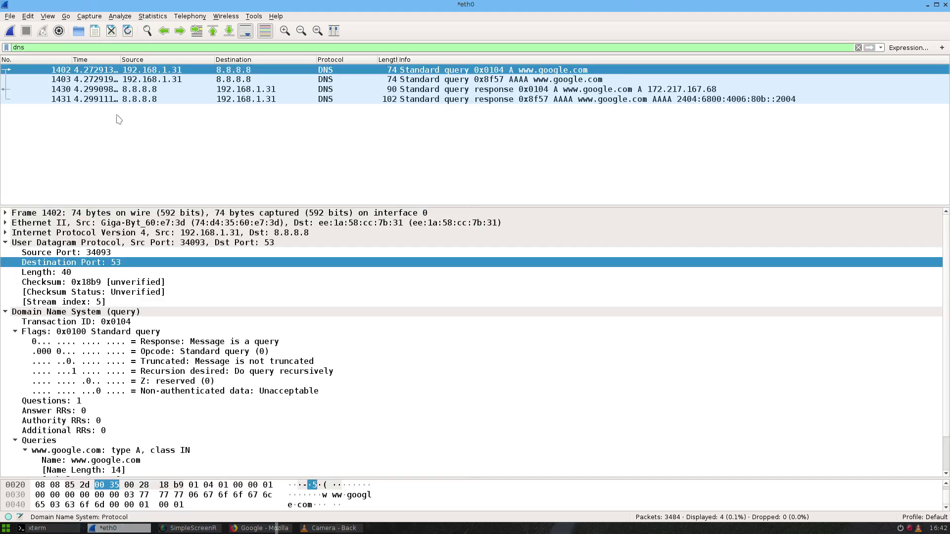
{"action": "mouse_move", "coordinate": [72, 59]}
{"action": "left_mouse_down"}
{"action": "mouse_move", "coordinate": [97, 60]}
{"action": "mouse_move", "coordinate": [63, 60]}
{"action": "left_mouse_up"}
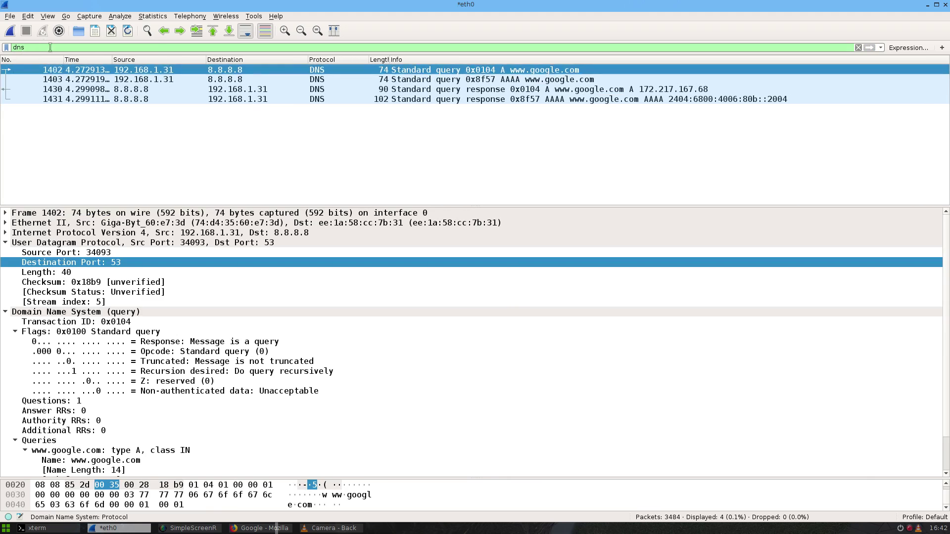
- Export all displayed packets as a pcapng file named dns-only in the /root folder
{"action": "left_click", "coordinate": [12, 17]}
{"action": "mouse_move", "coordinate": [35, 37]}
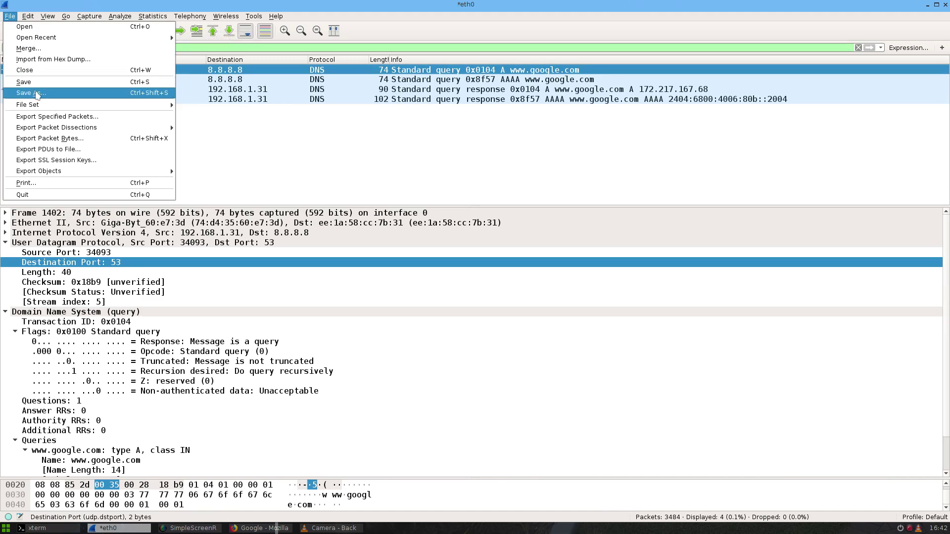
{"action": "left_click", "coordinate": [48, 117]}
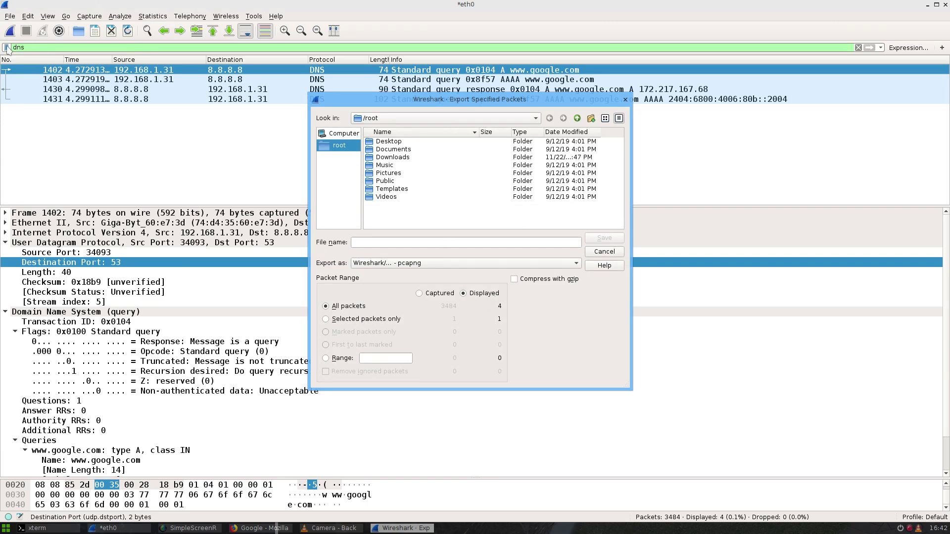
{"action": "left_click", "coordinate": [425, 242]}
{"action": "type", "text": "dns-only"}
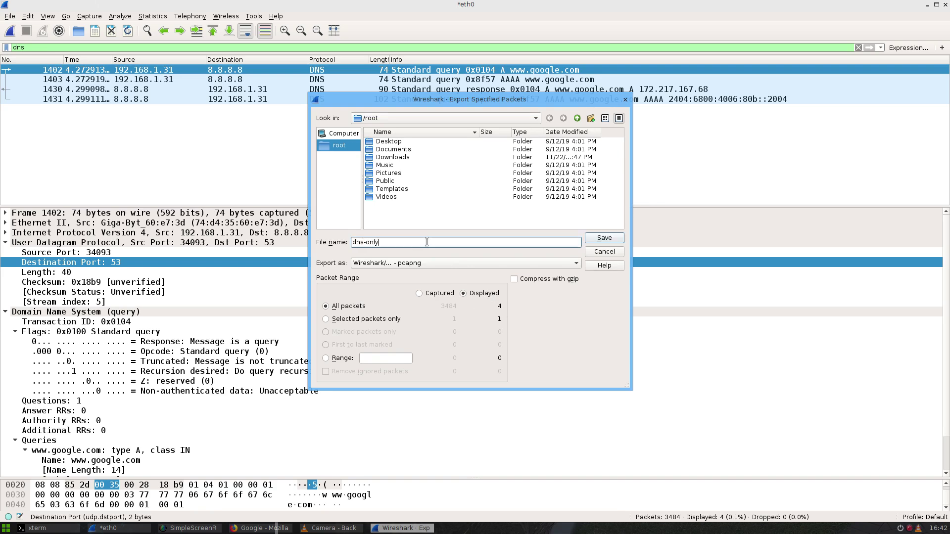
{"action": "key", "text": "Return"}
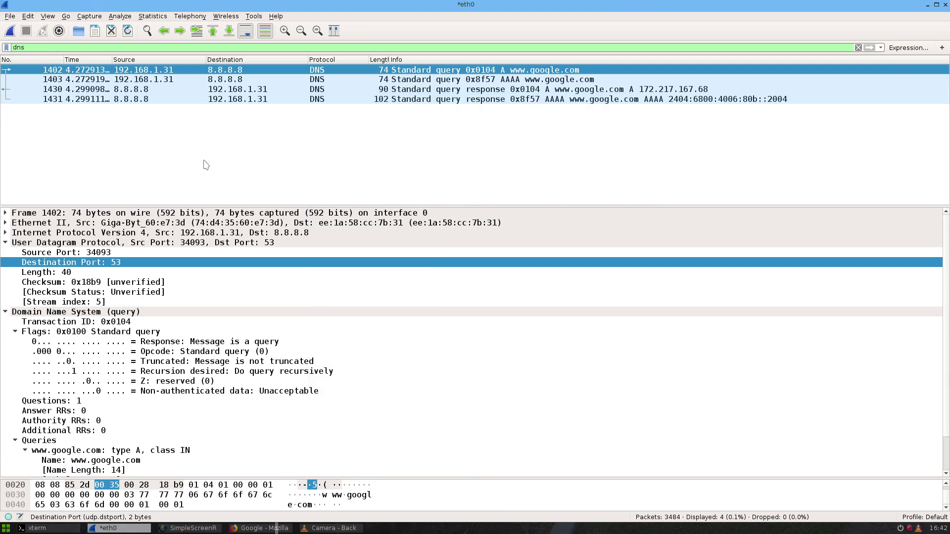
- Switch to the terminal and run ls -lh again in /tmp to check the files after the export
{"action": "key", "text": "alt+Tab"}
{"action": "type", "text": "ls -lh"}
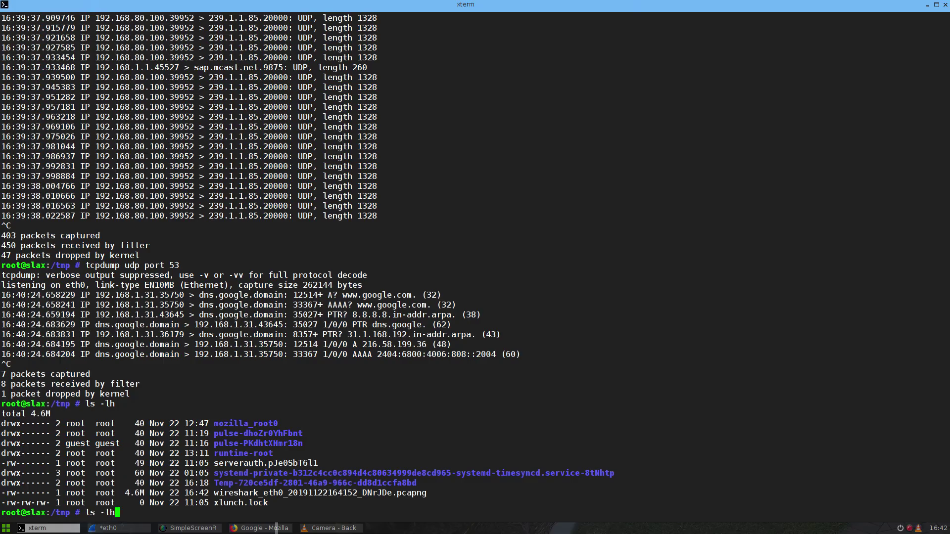
{"action": "key", "text": "Return"}
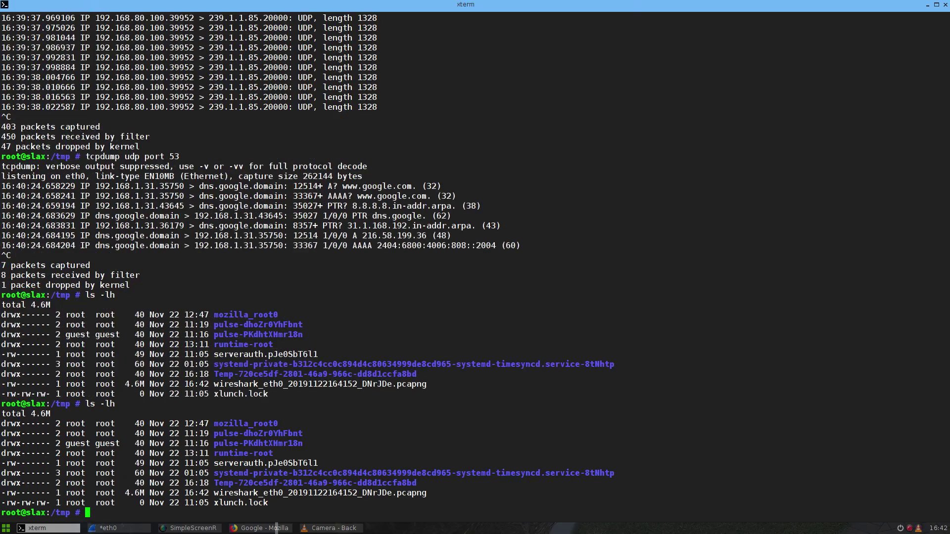
- Return to Wireshark, clear the dns display filter, and open the exported dns-only.pcapng file
{"action": "key", "text": "alt+Tab"}
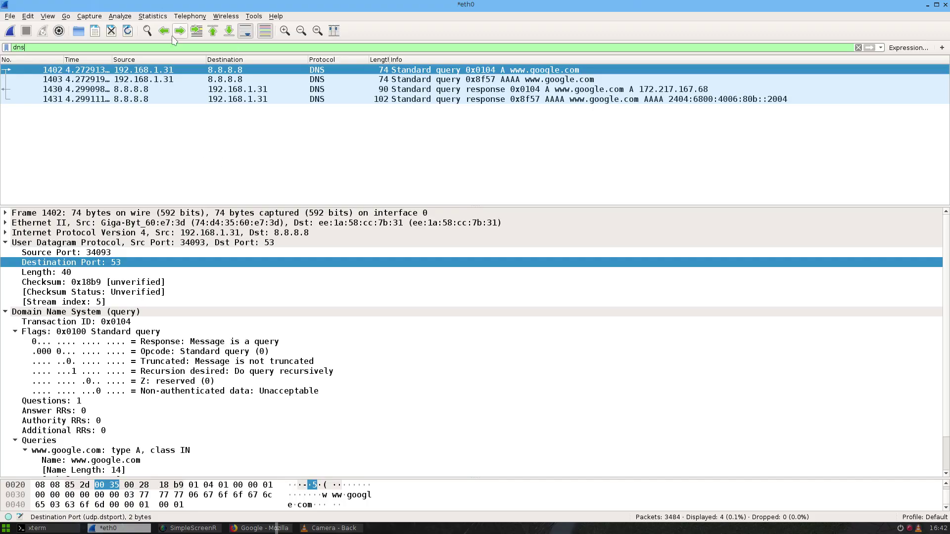
{"action": "left_click_drag", "start_coordinate": [167, 47], "coordinate": [2, 14]}
{"action": "key", "text": "BackSpace"}
{"action": "key", "text": "Return"}
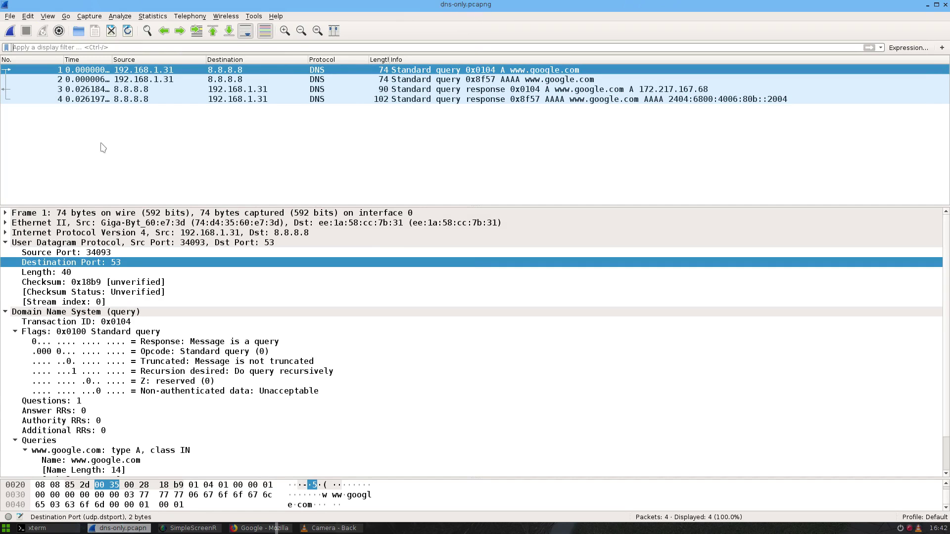
- Examine the details of each of the four DNS packets in dns-only.pcapng, ending on packet 4
{"action": "left_click", "coordinate": [82, 100]}
{"action": "left_click", "coordinate": [81, 71]}
{"action": "left_click", "coordinate": [81, 80]}
{"action": "left_click", "coordinate": [79, 91]}
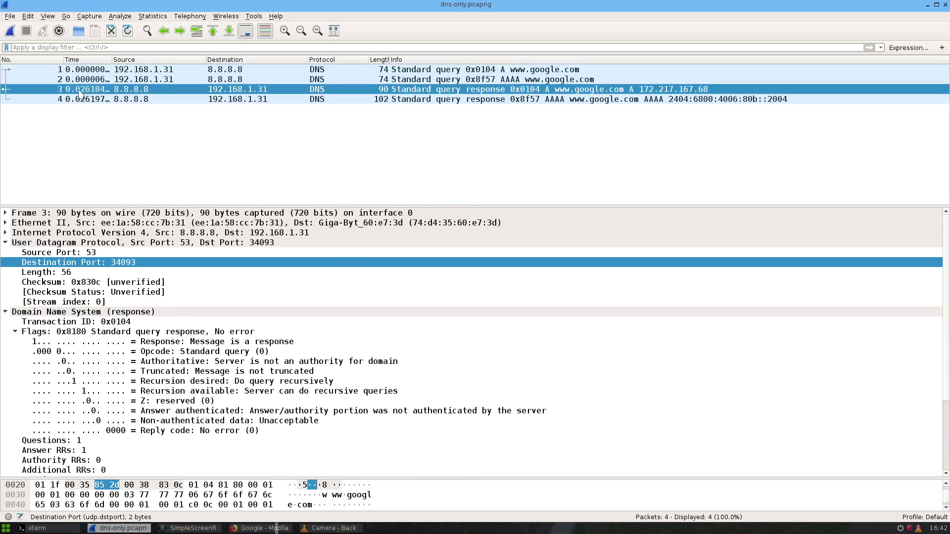
{"action": "left_click", "coordinate": [84, 101]}
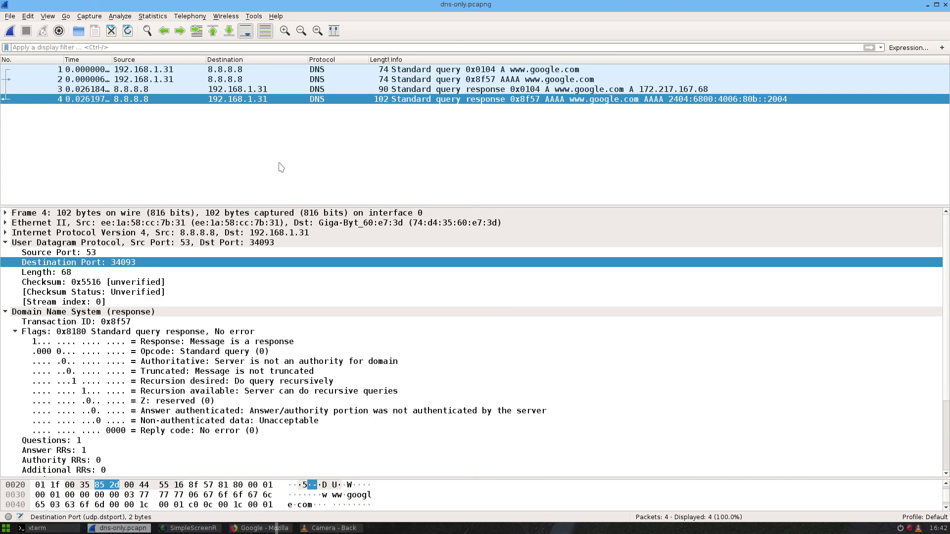
{"action": "left_click", "coordinate": [49, 47]}
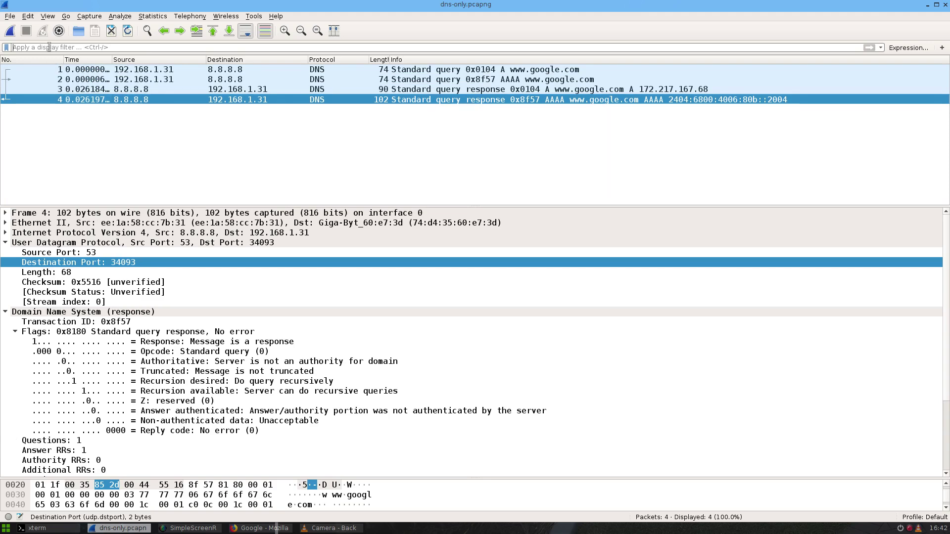
{"action": "left_click", "coordinate": [10, 16]}
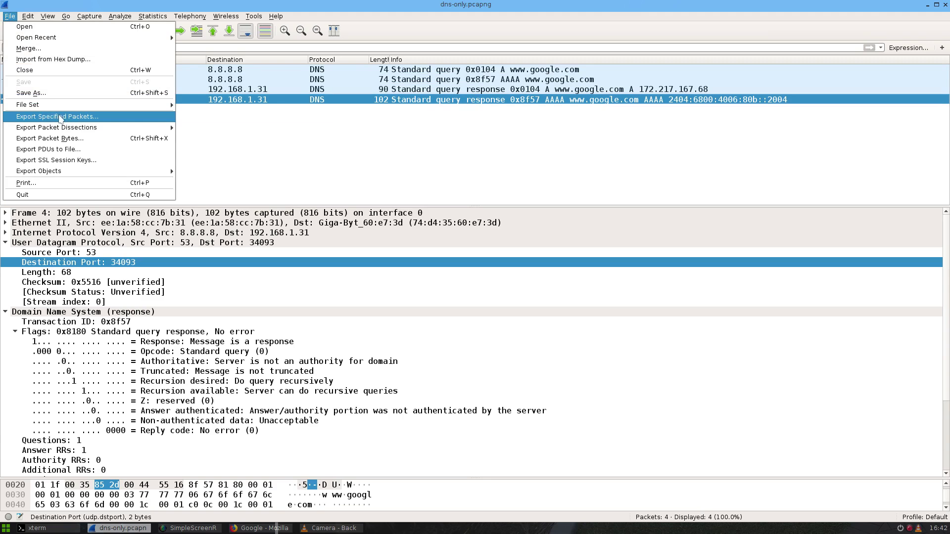
{"action": "left_click", "coordinate": [289, 142]}
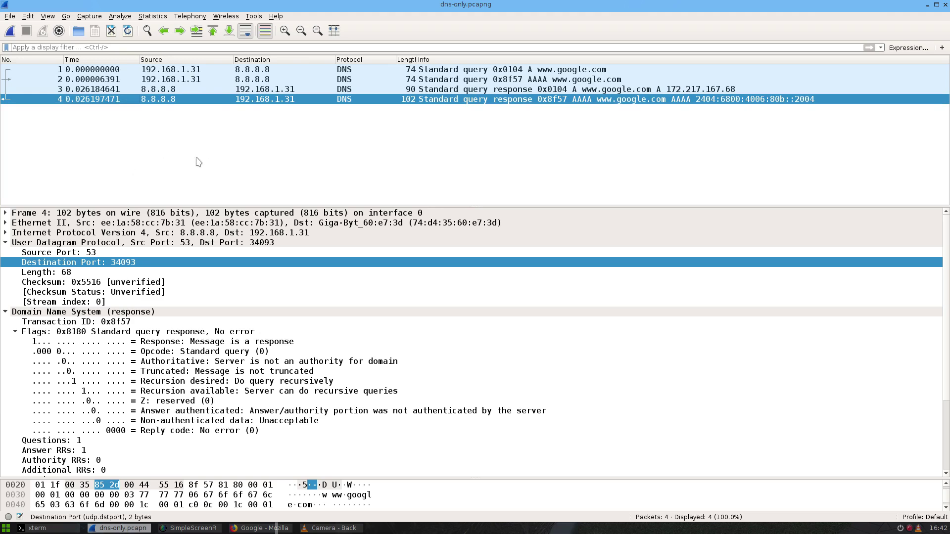
- Start a new unfiltered eth0 capture, stop the camera stream in VLC, and close VLC
{"action": "left_click", "coordinate": [10, 31]}
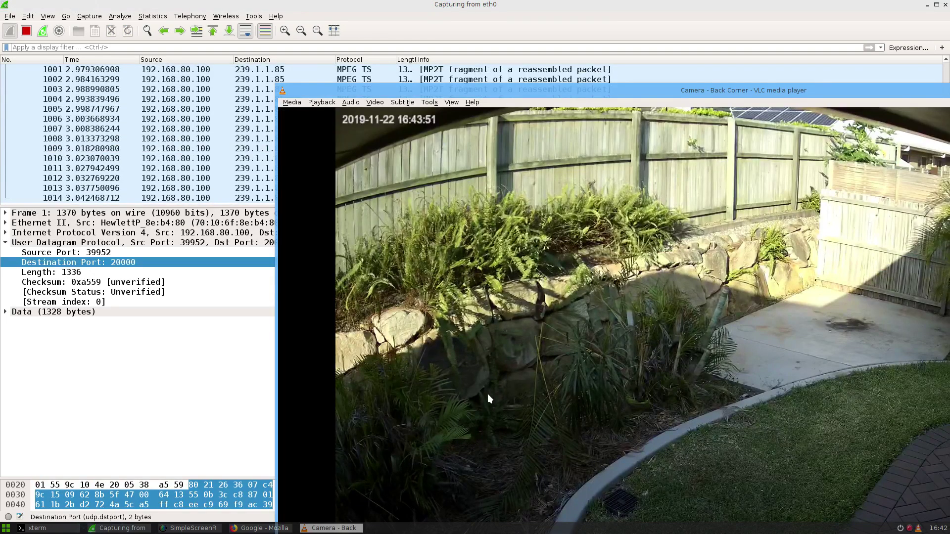
{"action": "key", "text": "s"}
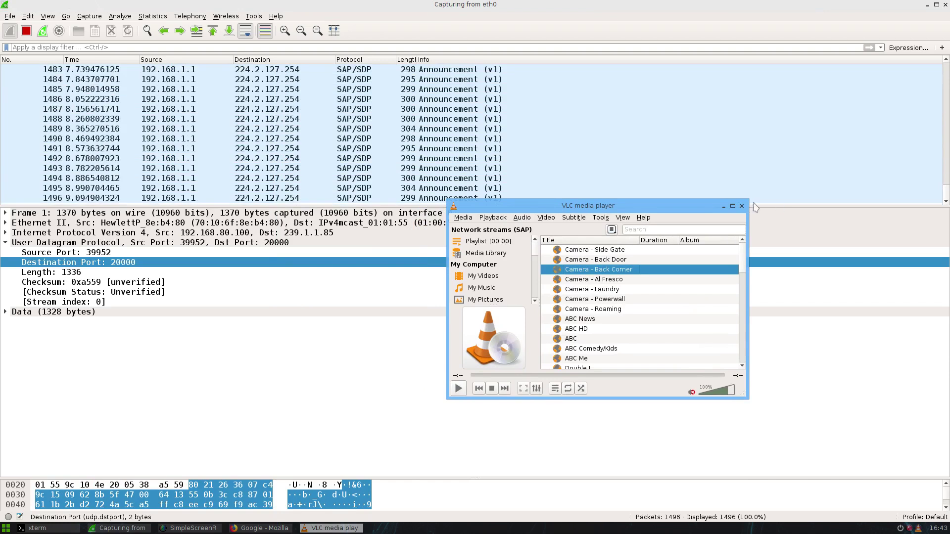
{"action": "left_click", "coordinate": [741, 206]}
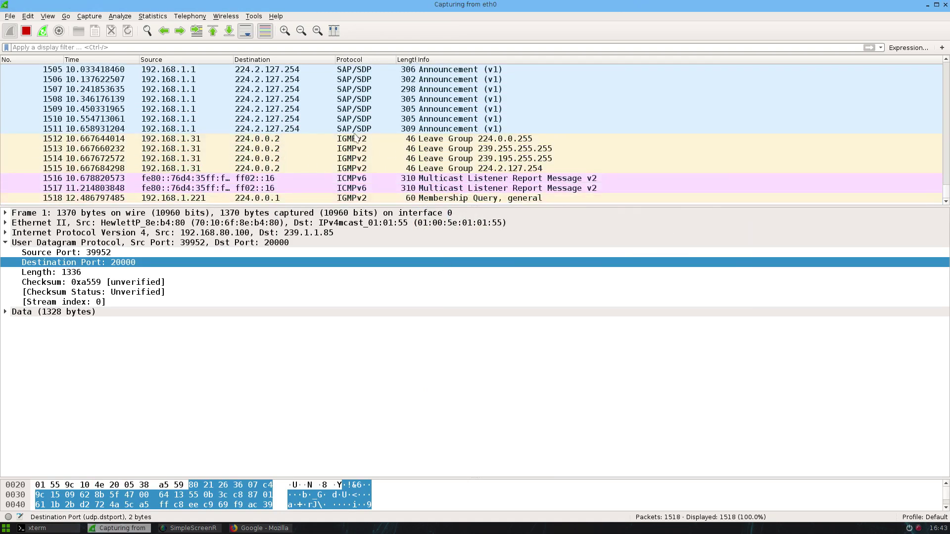
- Select the IGMPv2 Leave Group 224.0.0.255 packet in the live capture, and close Firefox
{"action": "left_click", "coordinate": [360, 139]}
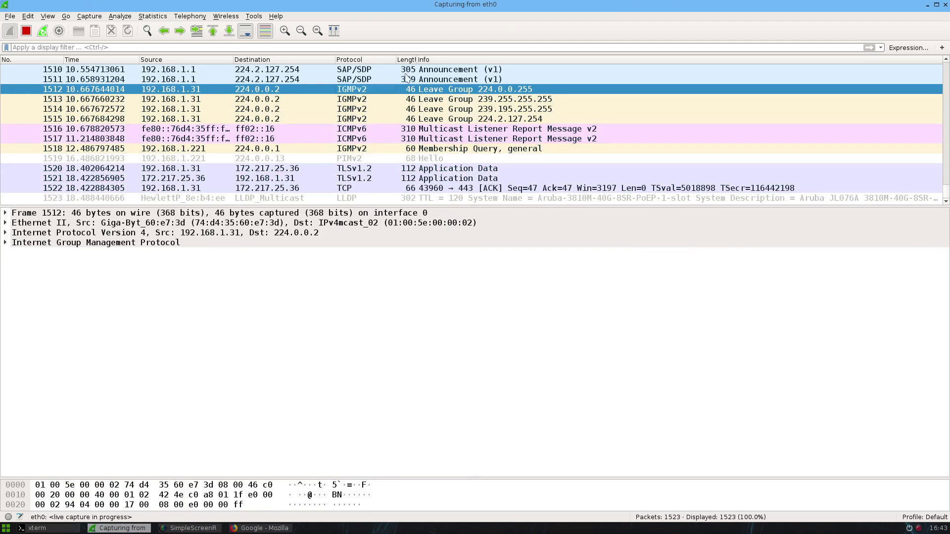
{"action": "left_click", "coordinate": [265, 528]}
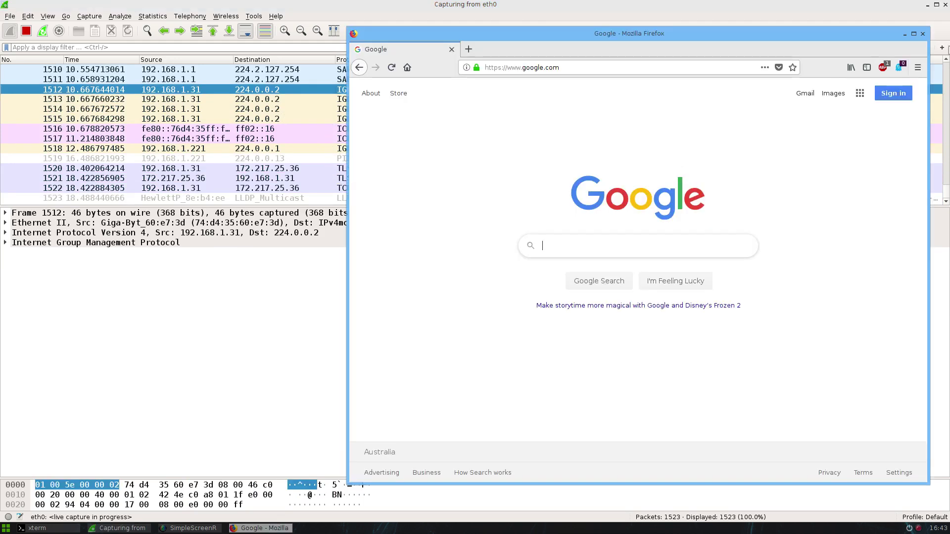
{"action": "left_click", "coordinate": [923, 34]}
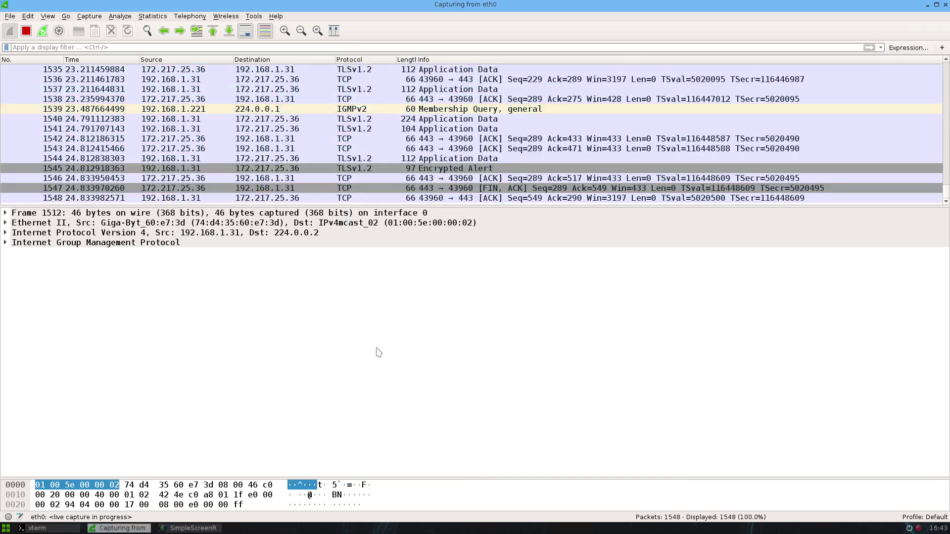
- Select the TCP FIN, ACK packet and the final ACK packet following it, and stop the capture
{"action": "left_click", "coordinate": [500, 188]}
{"action": "left_click", "coordinate": [498, 199]}
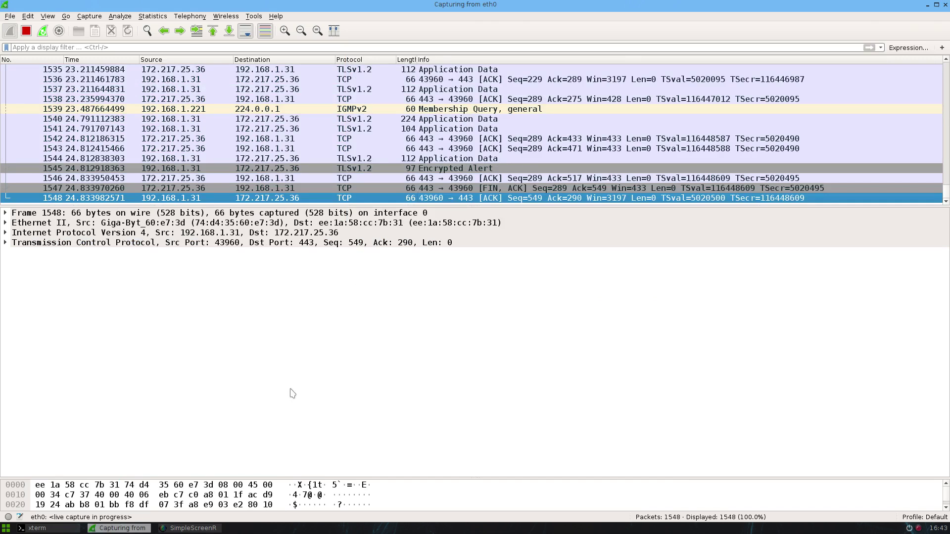
{"action": "left_click", "coordinate": [26, 31]}
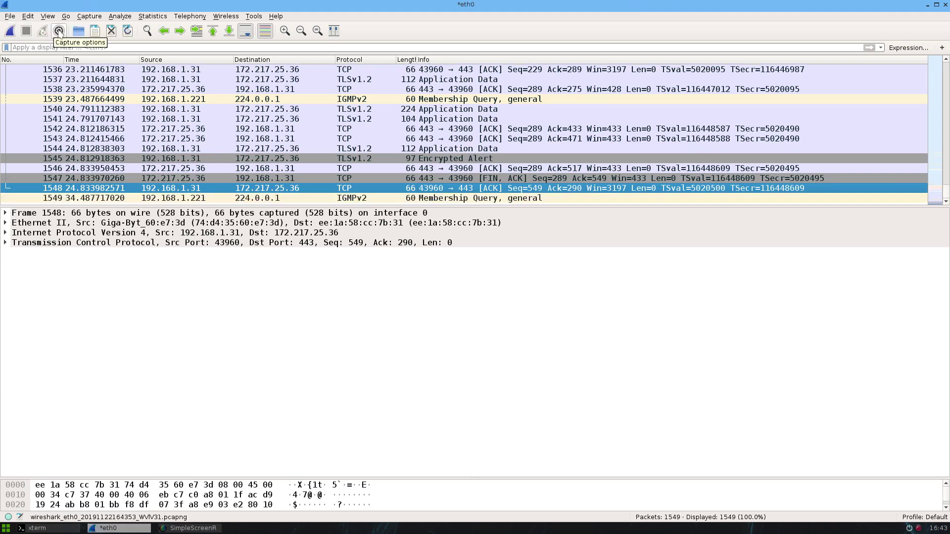
- Review the capture options, including the capture filter field, and close them unchanged
{"action": "left_click", "coordinate": [59, 30]}
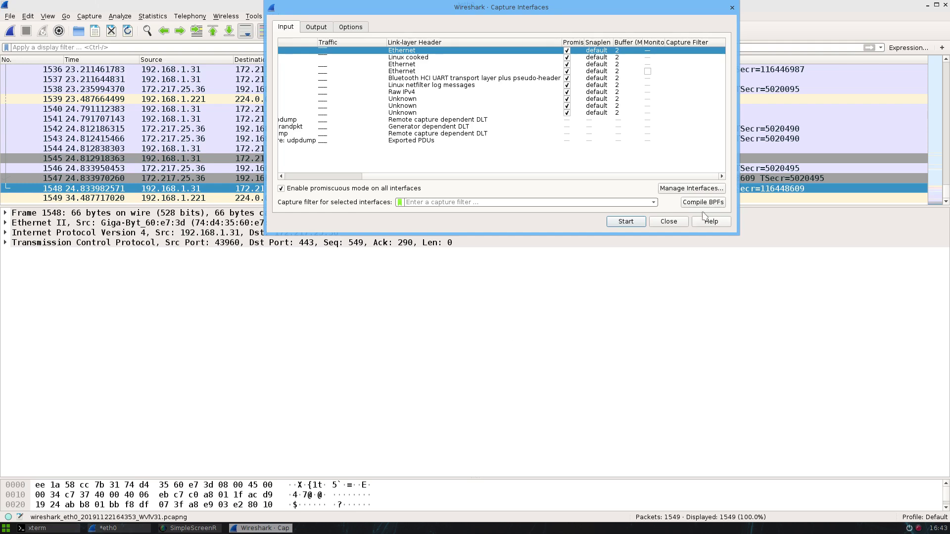
{"action": "left_click", "coordinate": [669, 221]}
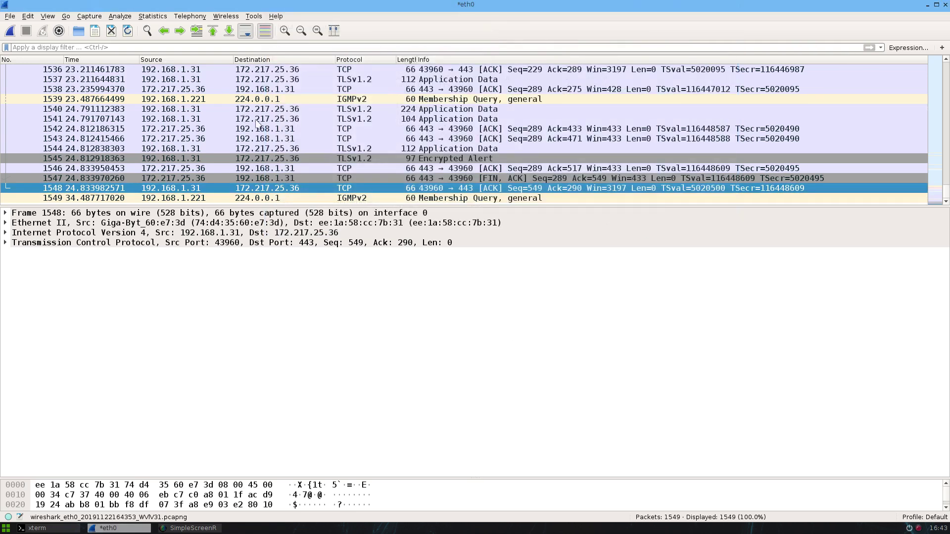
{"action": "left_click", "coordinate": [255, 119]}
- Inspect the ARP request for 192.168.1.254 and the PIMv2 Hello packet in the new live eth0 capture
{"action": "left_click", "coordinate": [33, 47]}
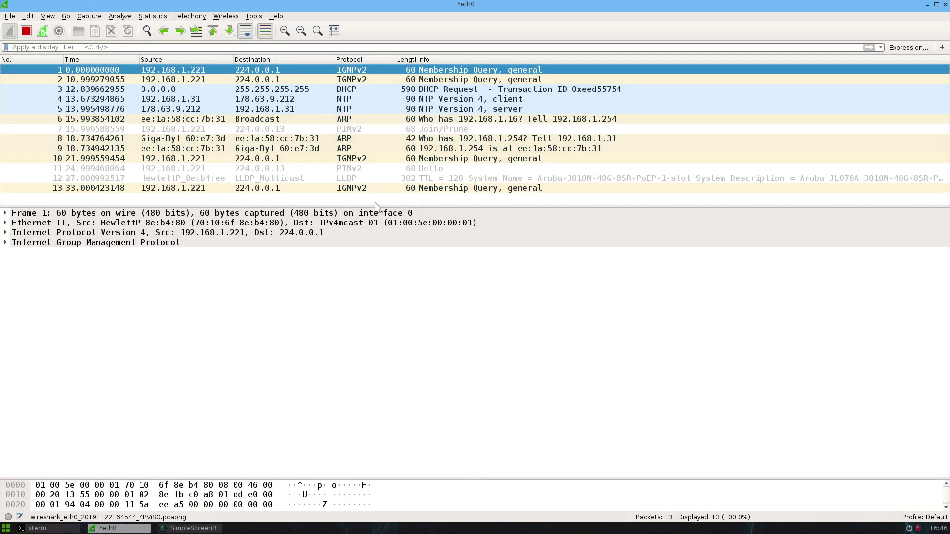
{"action": "left_click", "coordinate": [356, 138]}
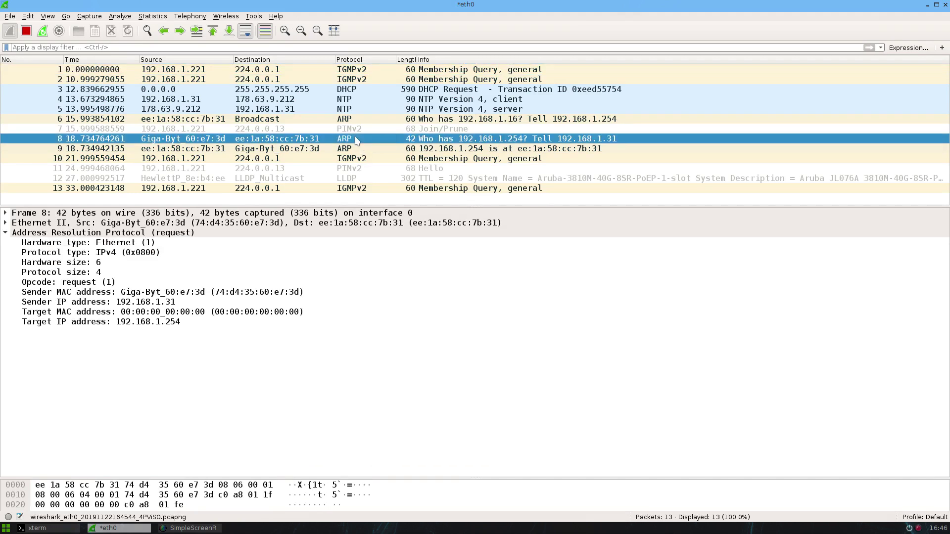
{"action": "left_click", "coordinate": [349, 169]}
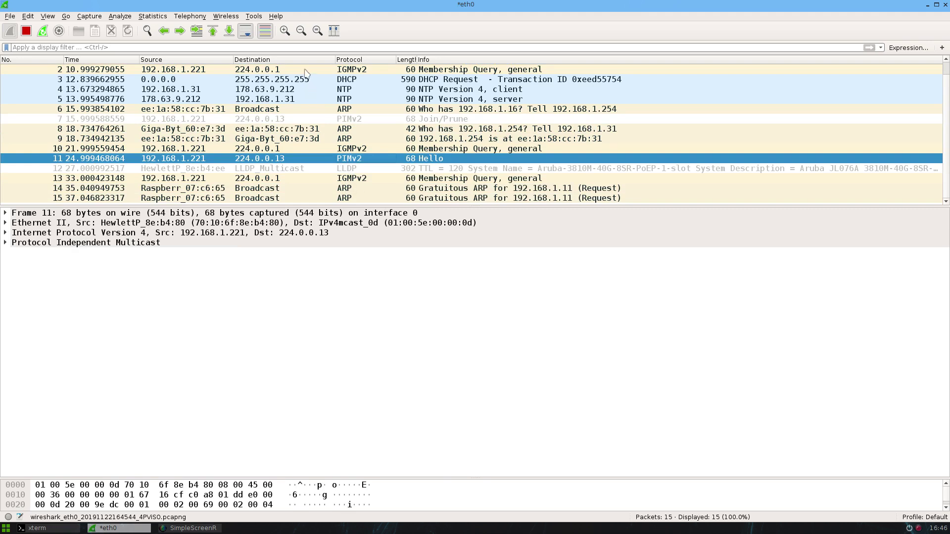
- Apply the display filter "arp || pim" to the live eth0 capture
{"action": "left_click", "coordinate": [316, 47]}
{"action": "type", "text": "arp "}
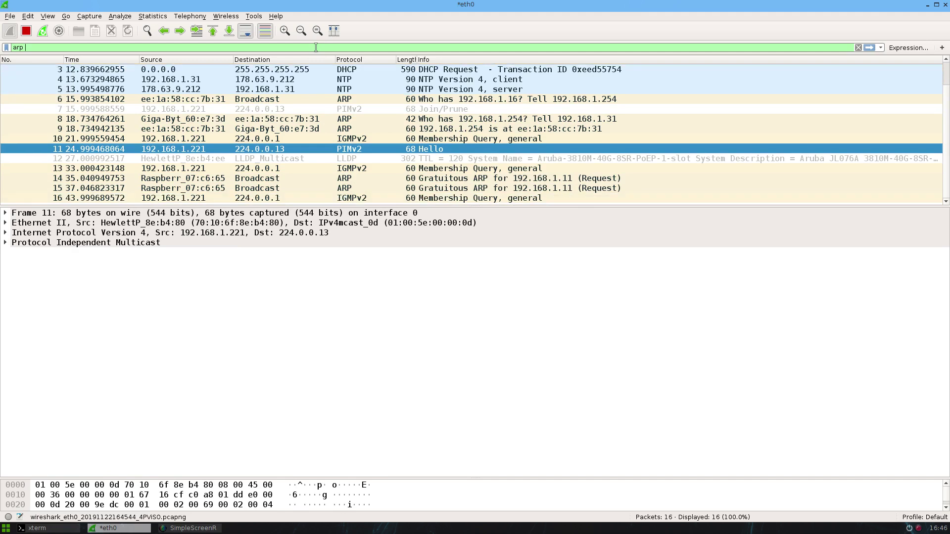
{"action": "type", "text": "|| pim"}
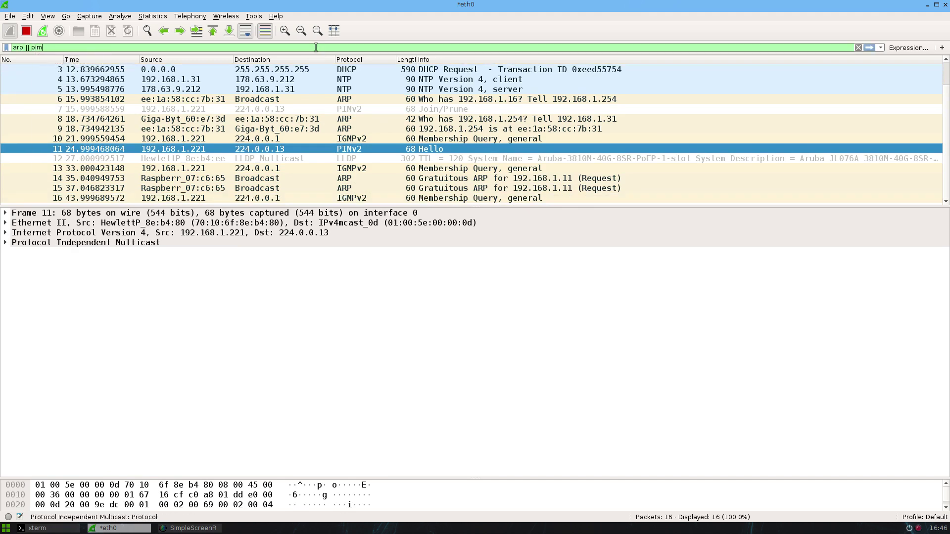
{"action": "key", "text": "BackSpace"}
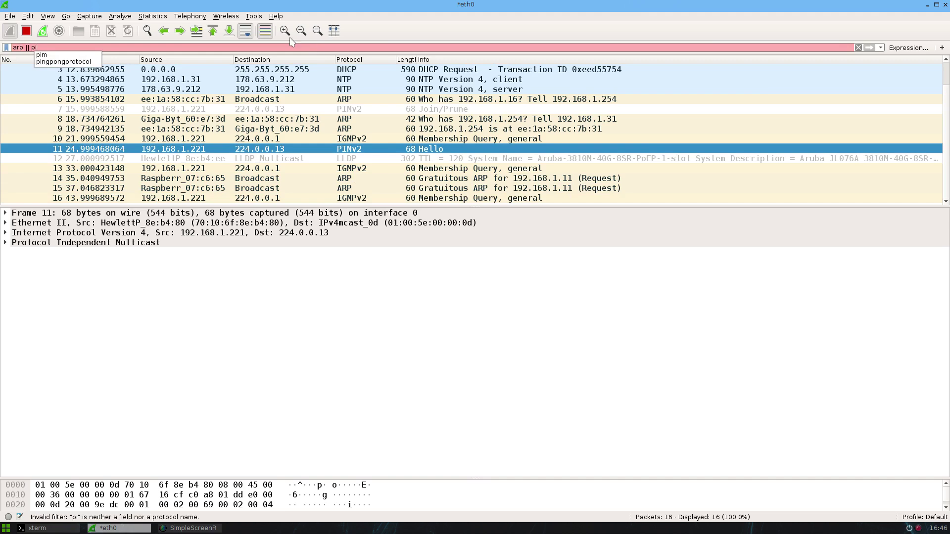
{"action": "type", "text": "m"}
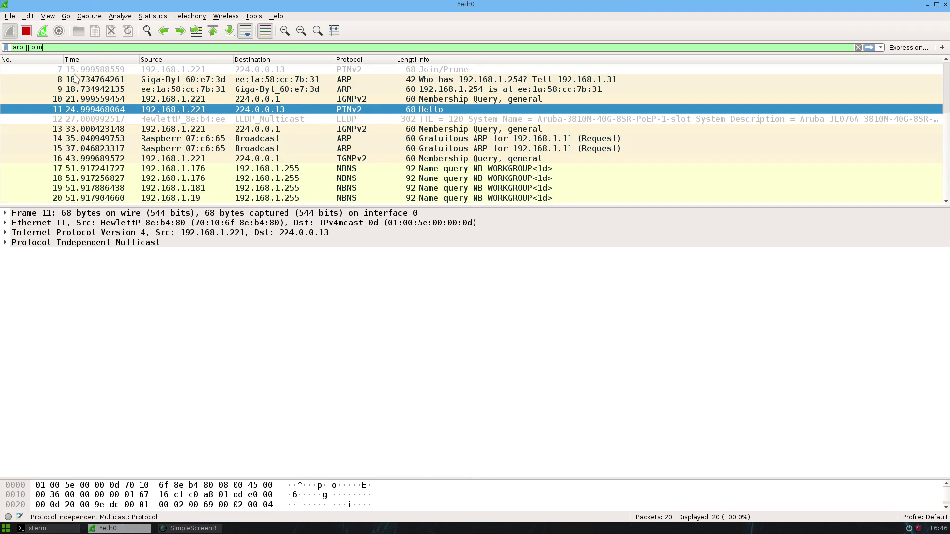
{"action": "key", "text": "Return"}
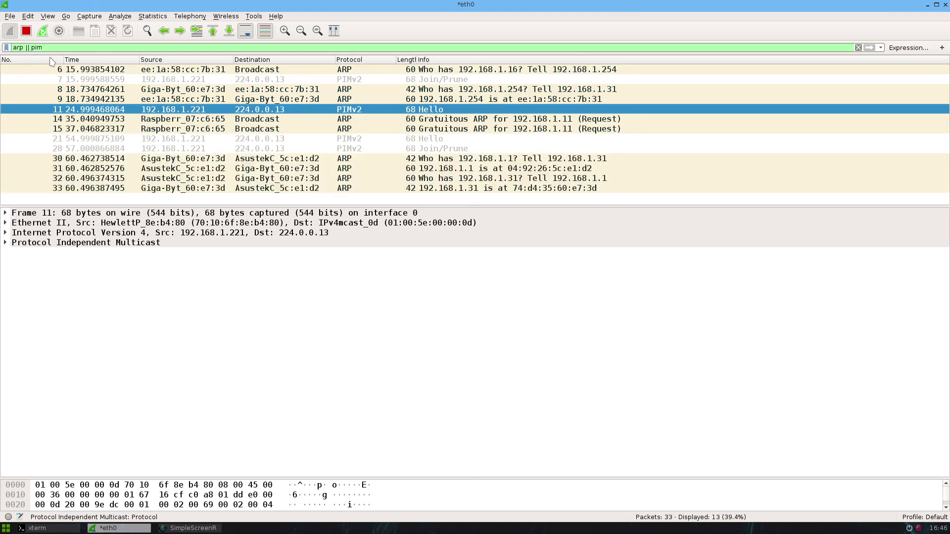
- Try the word operator "or" in place of "||" between arp and pim in the display filter, and restore "||"
{"action": "key", "text": "BackSpace"}
{"action": "key", "text": "BackSpace"}
{"action": "type", "text": "or"}
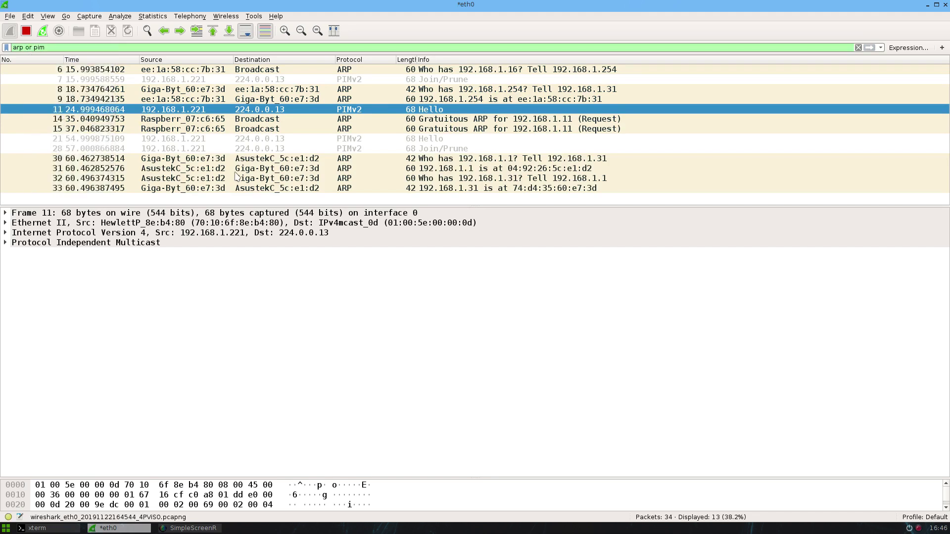
{"action": "key", "text": "BackSpace"}
{"action": "key", "text": "BackSpace"}
{"action": "type", "text": "||"}
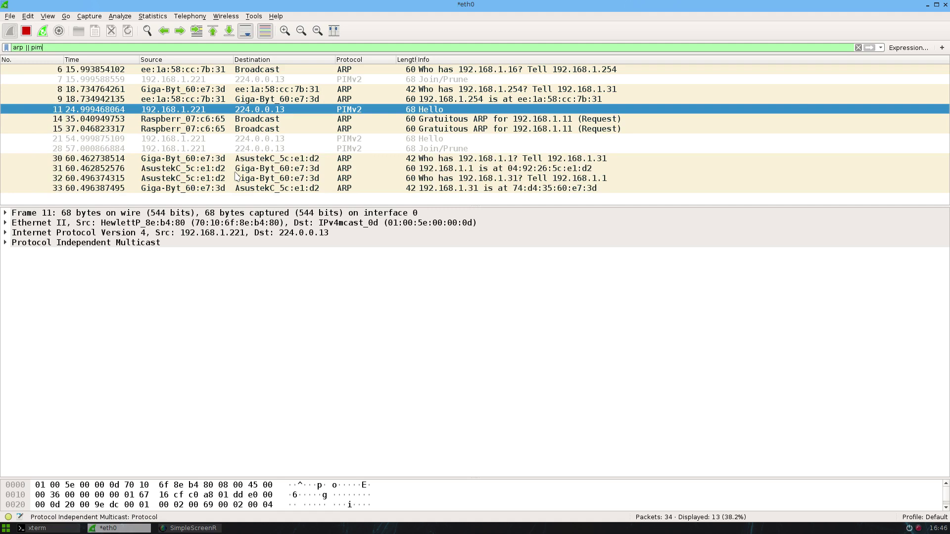
- Enclose the arp || pim expression in parentheses and append the "&&" operator after it
{"action": "type", "text": ")"}
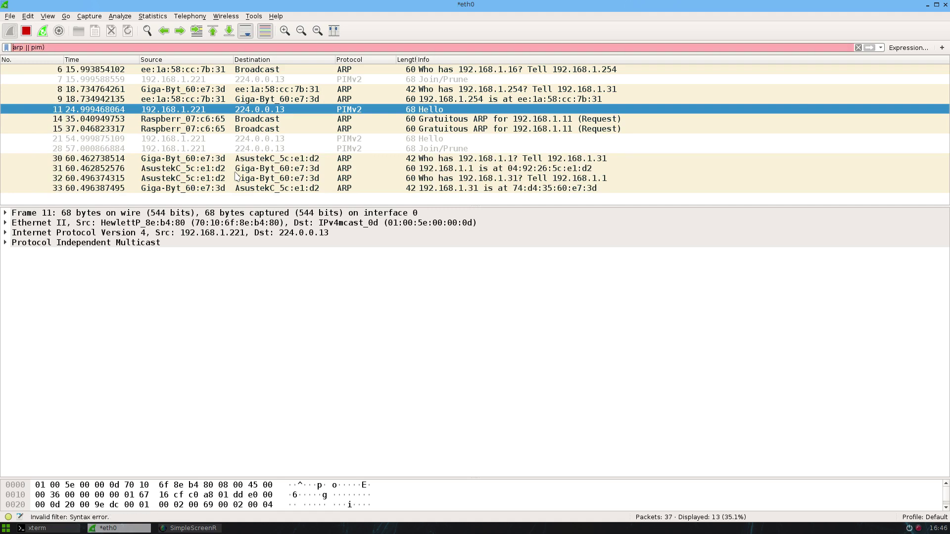
{"action": "type", "text": "("}
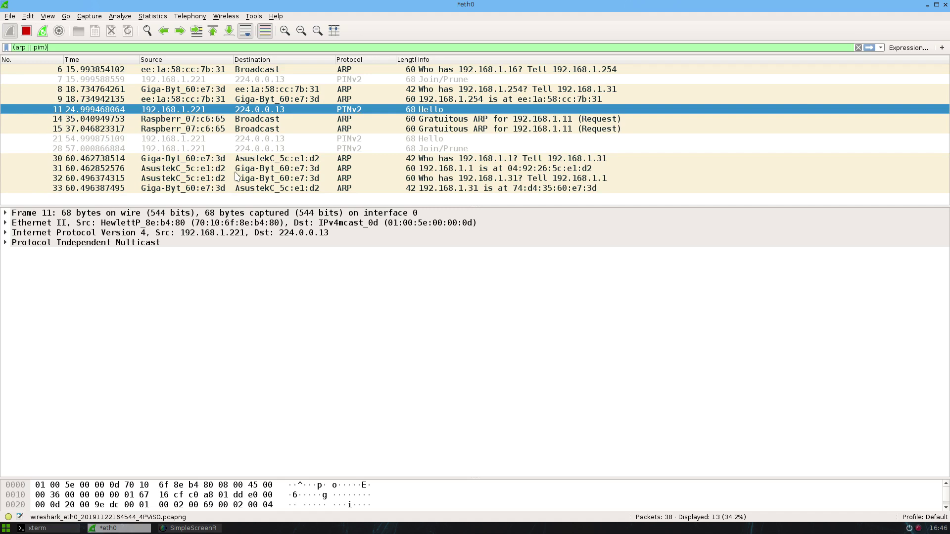
{"action": "key", "text": "End"}
{"action": "type", "text": "&&"}
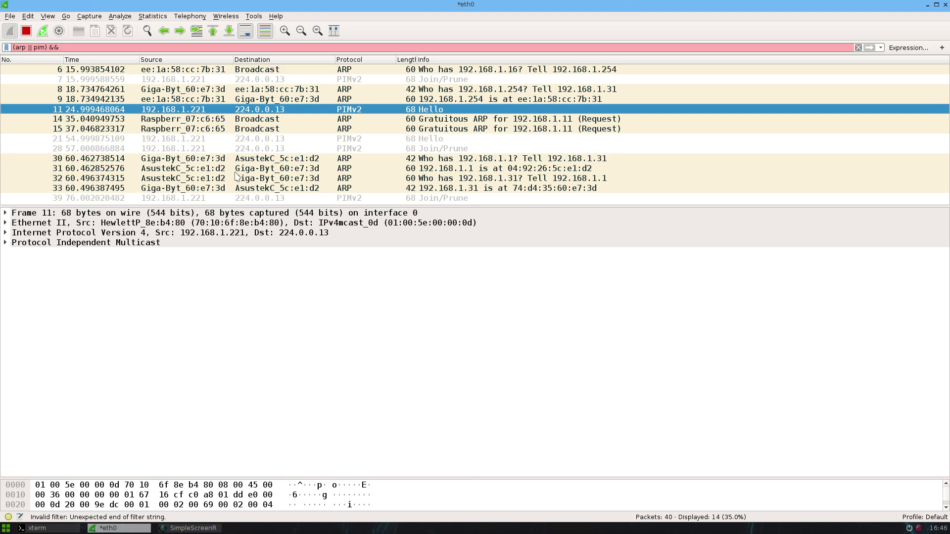
- Clear the whole display filter expression and apply the empty filter to list all captured packets
{"action": "key", "text": "ctrl+a"}
{"action": "key", "text": "BackSpace"}
{"action": "key", "text": "Return"}
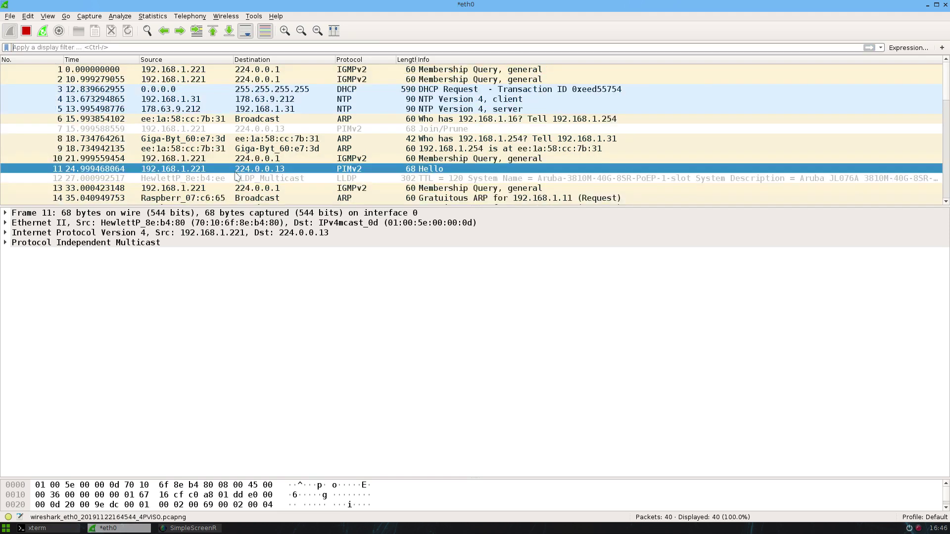